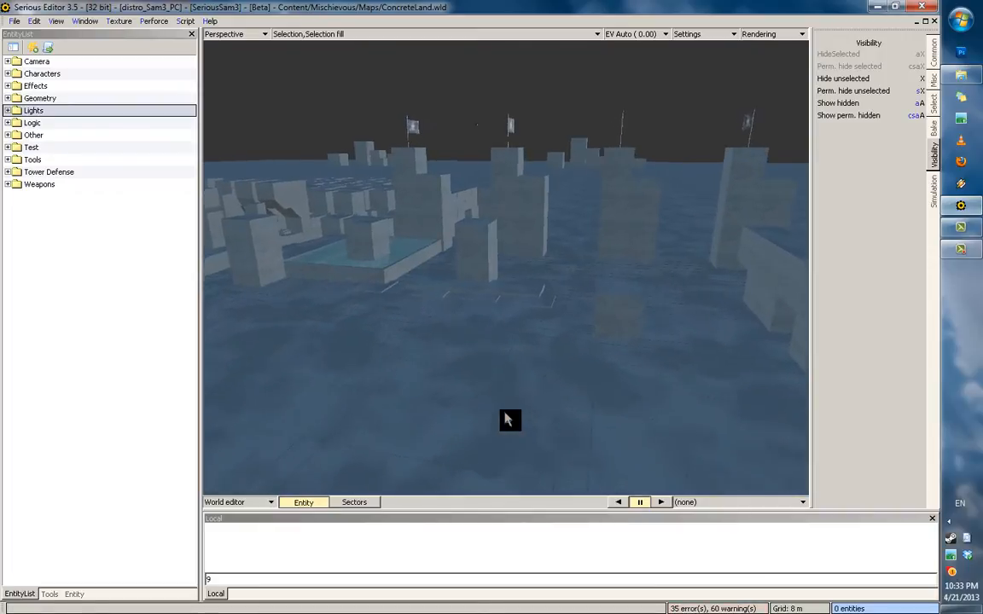
Step: Place a distant light from the Lights category on the open ground beside the concrete buildings
middle_drag(504, 415, 597, 391)
scroll(596, 390, up, 2)
scroll(596, 391, up, 6)
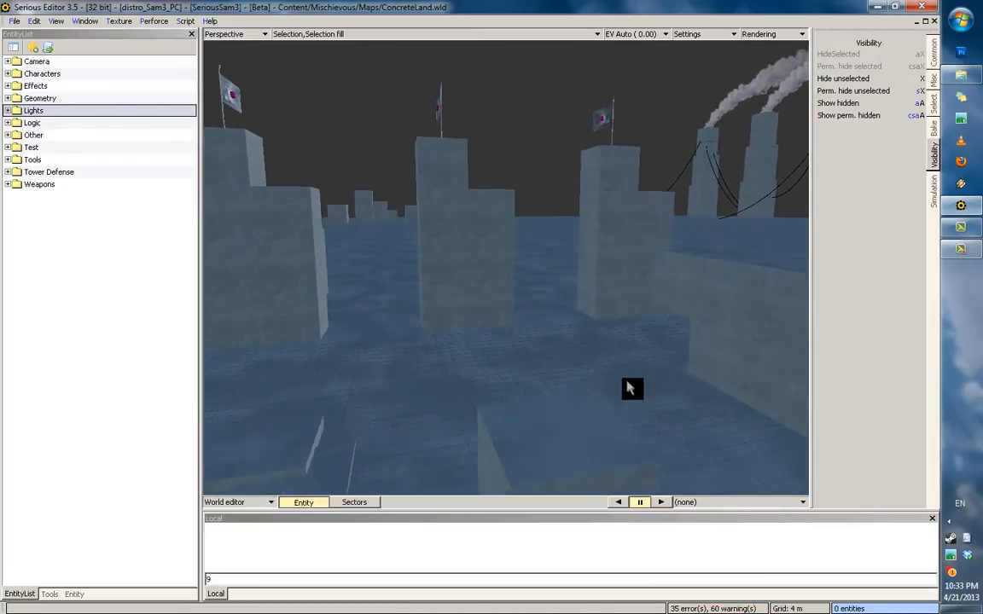
scroll(572, 392, up, 8)
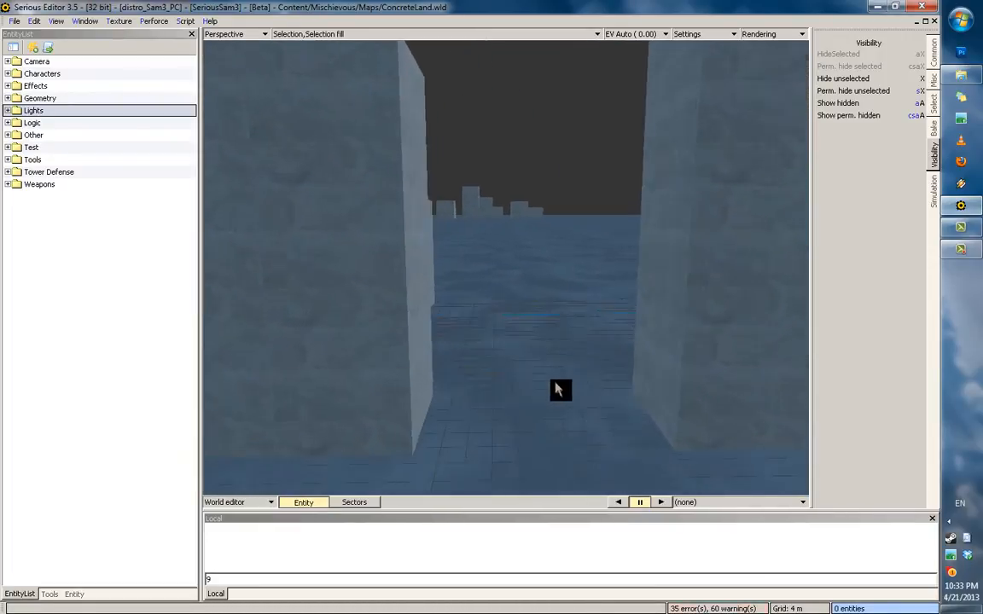
double_click(19, 111)
drag(49, 125, 484, 359)
middle_drag(537, 407, 407, 426)
scroll(551, 459, up, 3)
key(space)
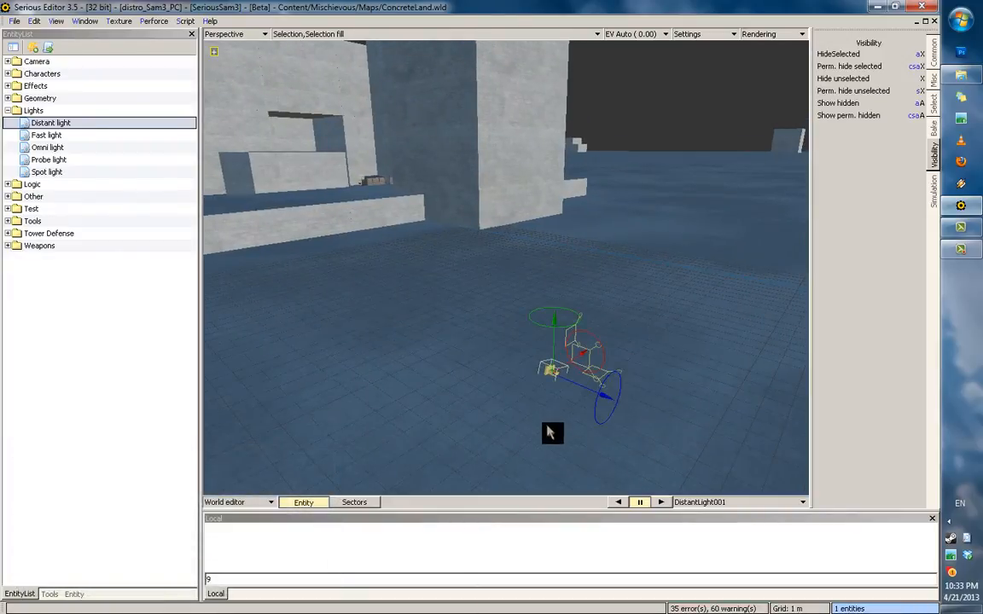
Step: Raise the distant light off the ground and display its entity properties
drag(564, 288, 575, 233)
drag(513, 304, 520, 272)
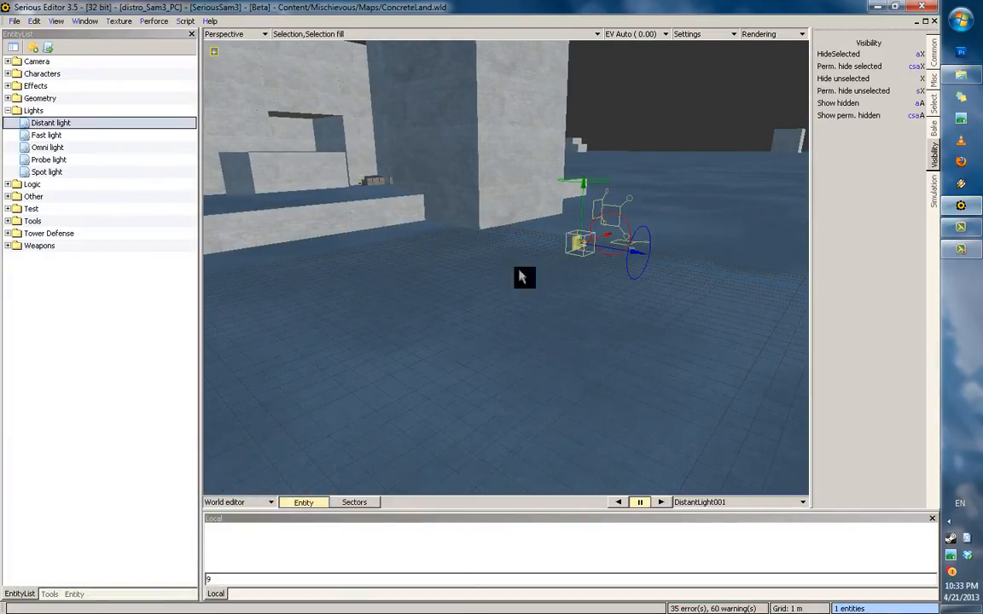
click(75, 594)
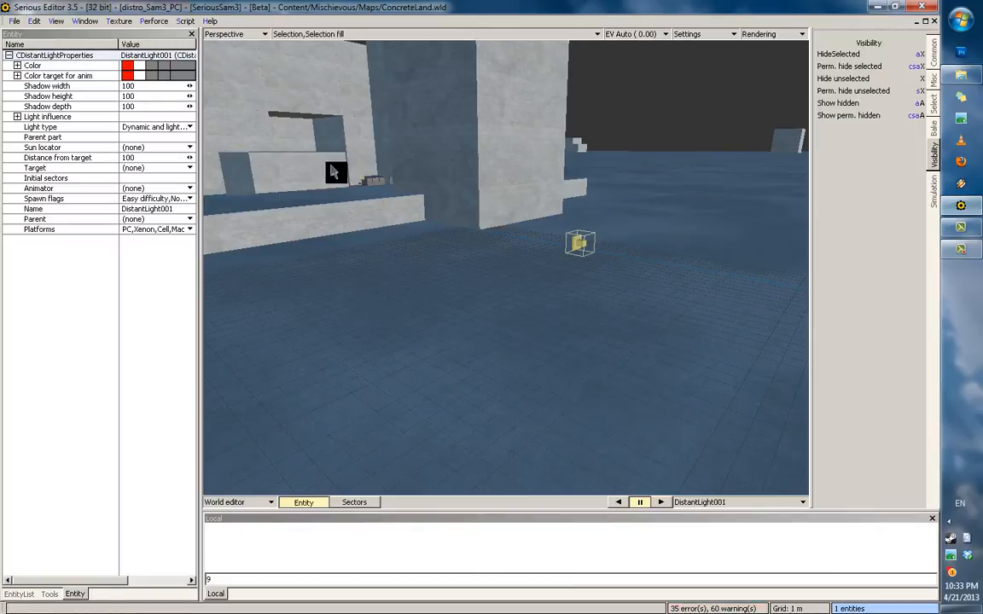
middle_drag(333, 171, 411, 248)
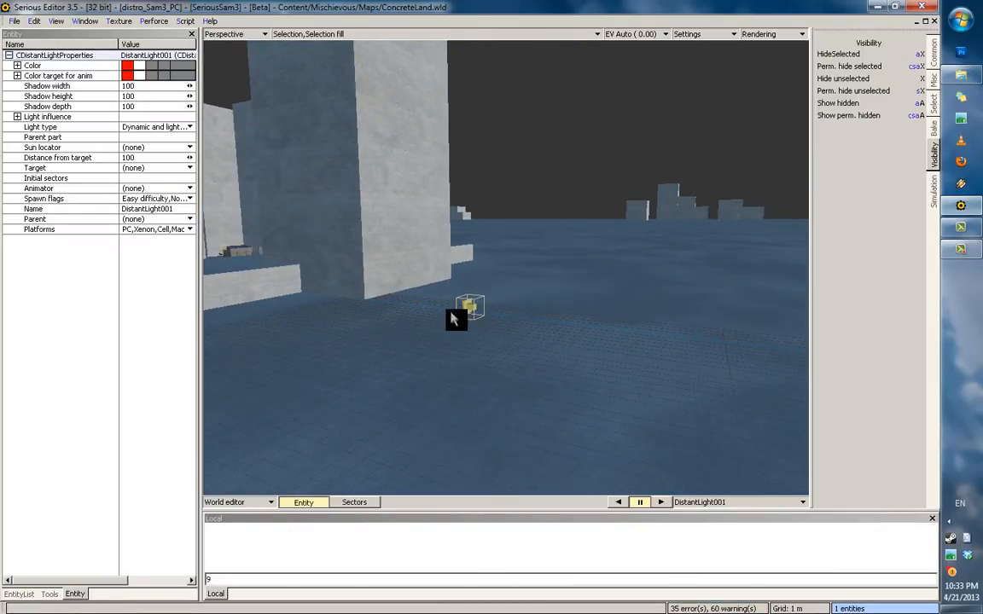
middle_drag(475, 227, 478, 248)
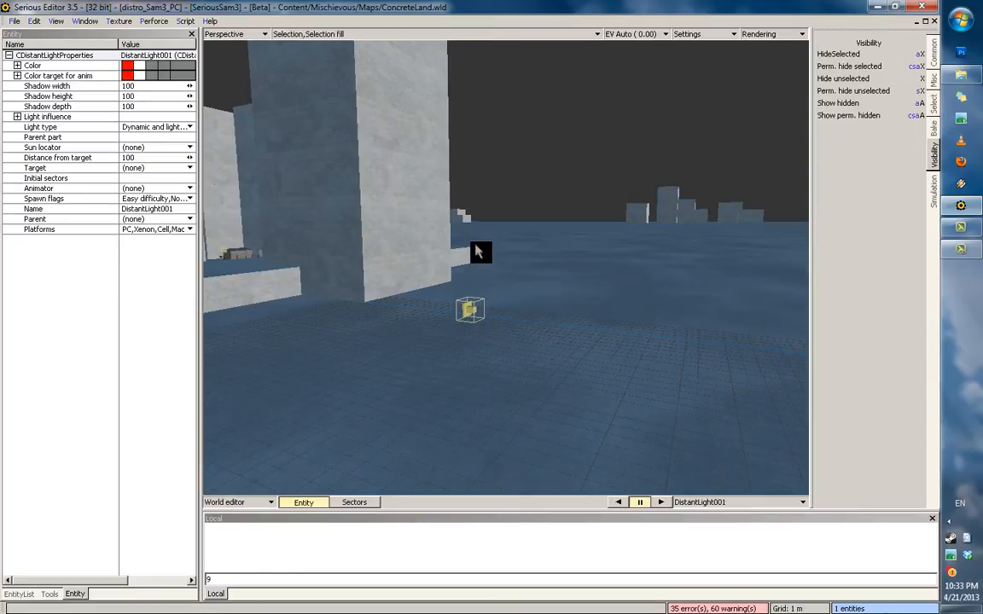
Step: View the scene from the distant light and steer it high above the map, facing the two probe spheres
key(y)
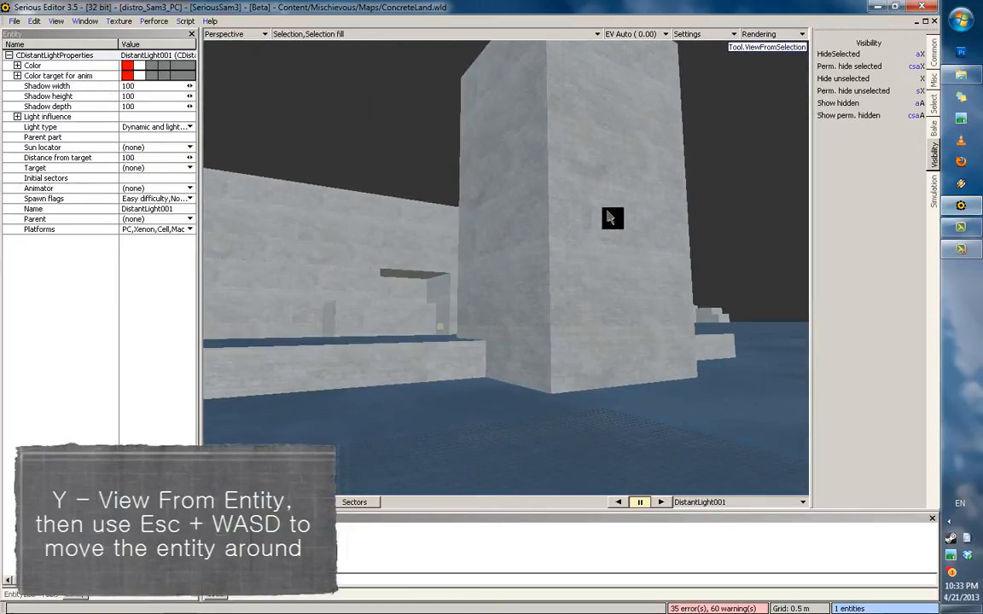
key(w)
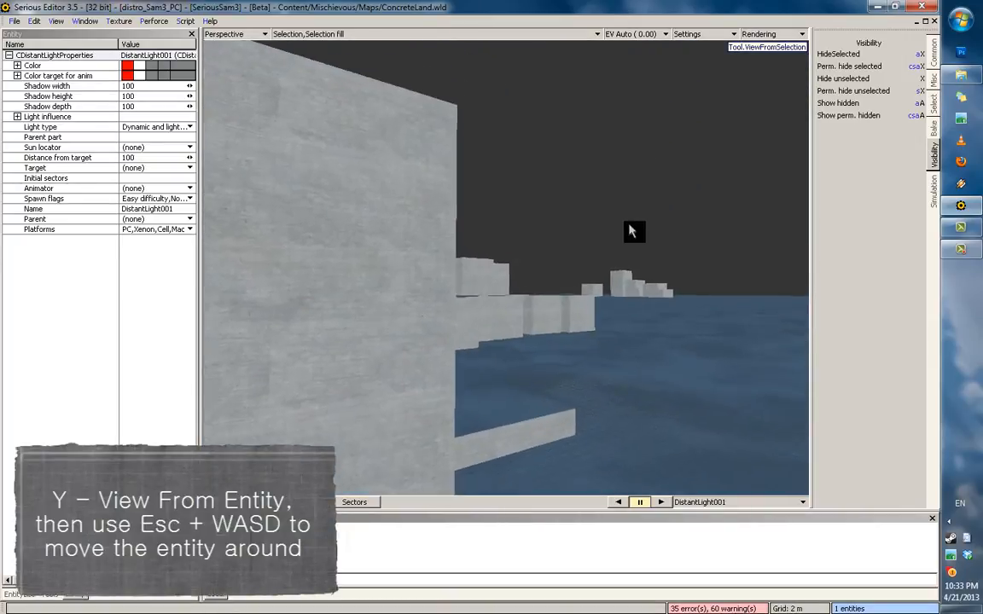
key(w)
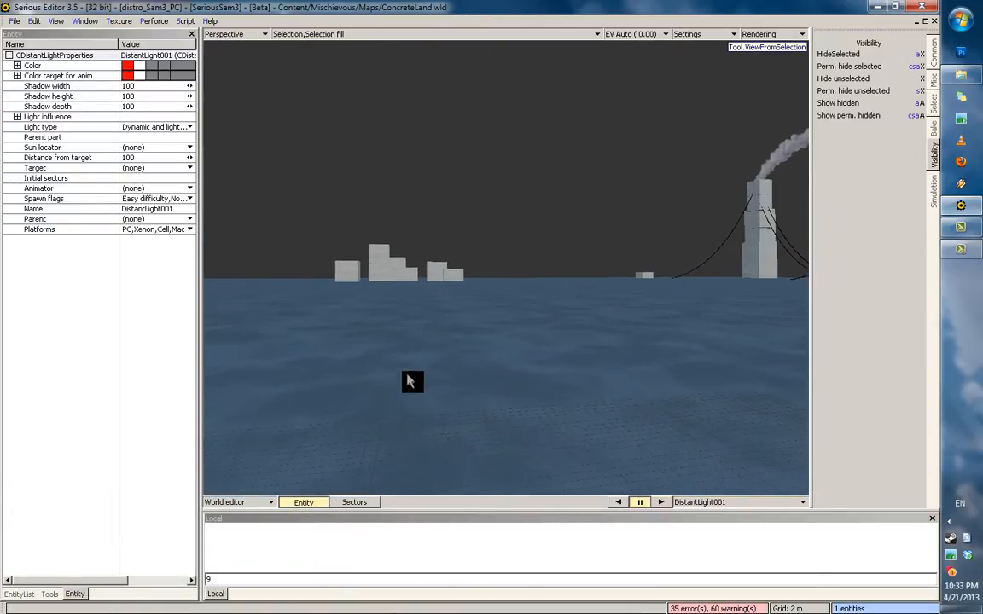
right_drag(407, 375, 693, 449)
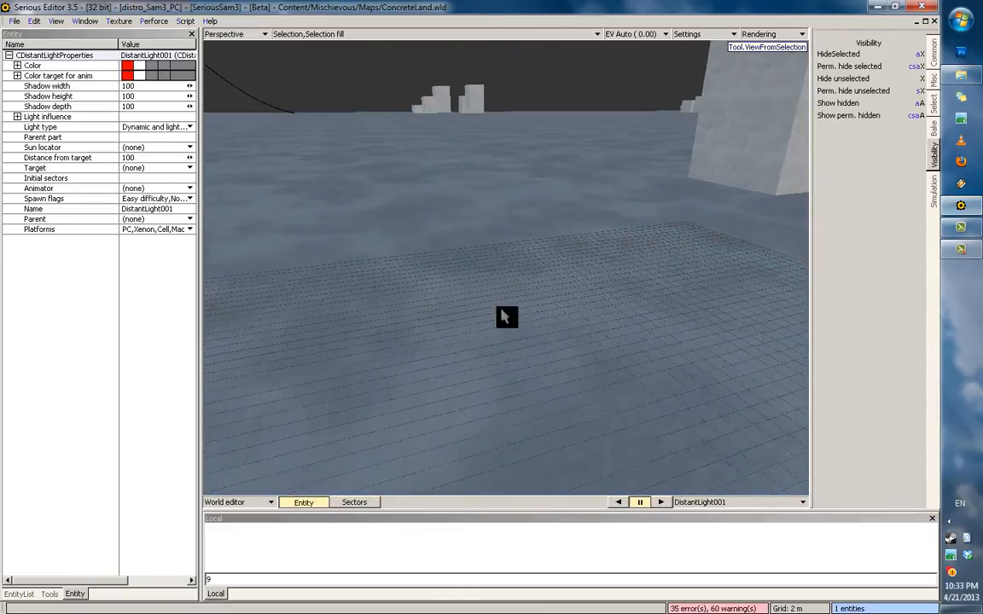
right_drag(501, 312, 768, 151)
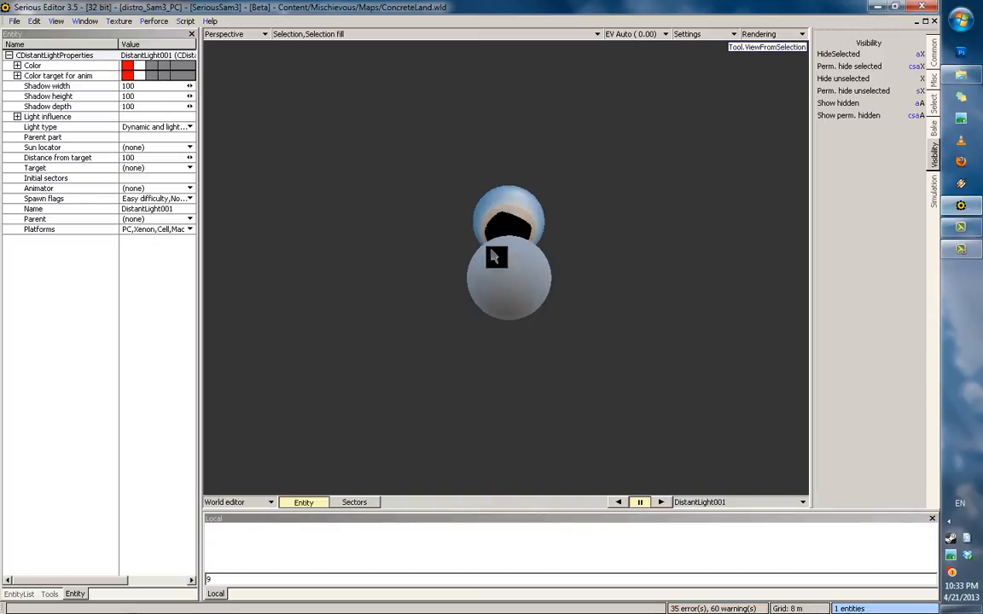
Step: Inspect the distant light from outside and fine-tune its aim at the spheres from its own view
key(y)
right_drag(452, 151, 439, 229)
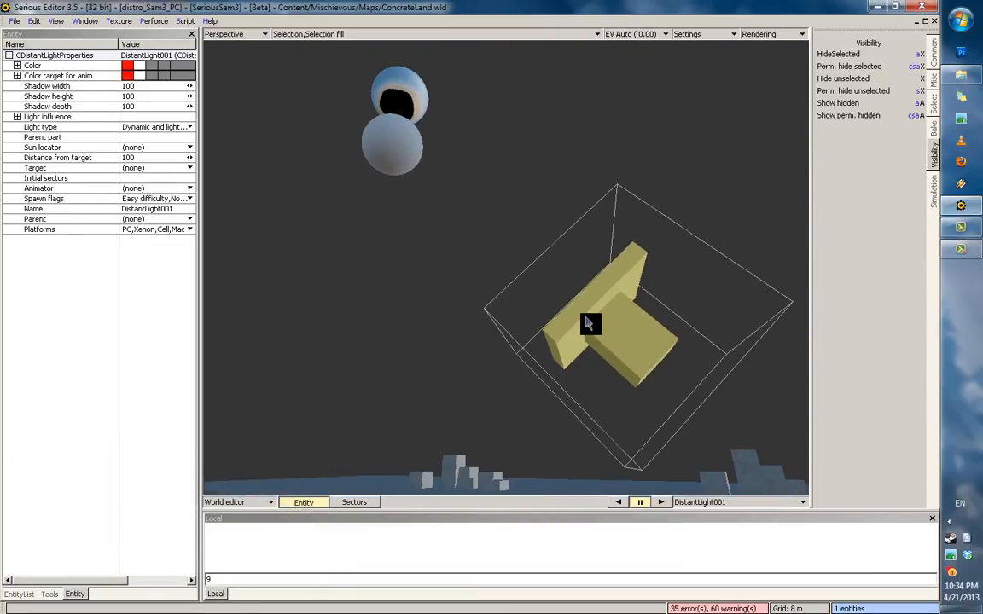
key(y)
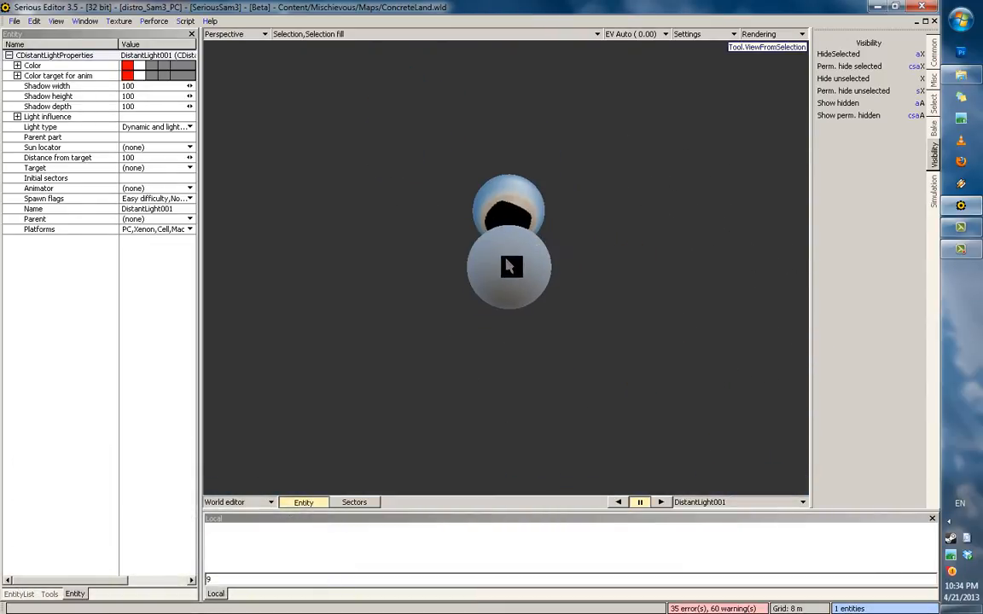
right_drag(505, 268, 502, 267)
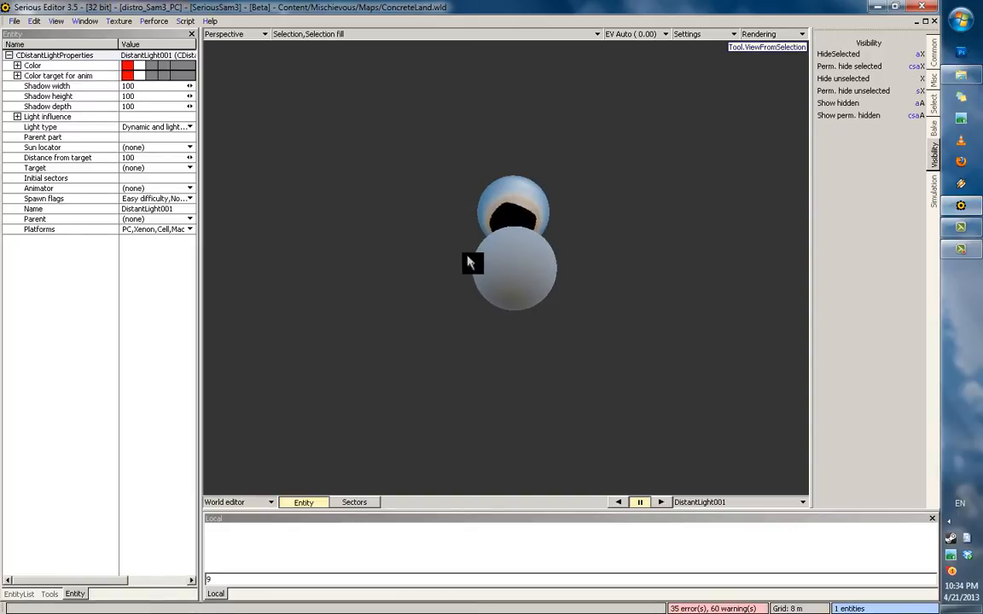
key(y)
Step: Invert the distant light's facing by adding 180° to its pitch value
click(51, 595)
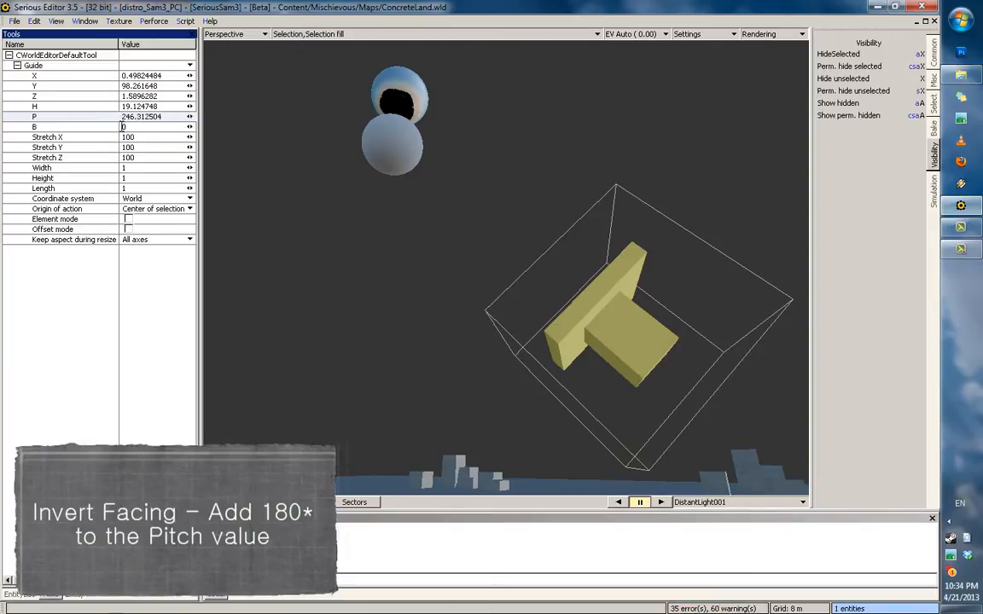
key(Delete)
text(2)
key(Return)
click(121, 128)
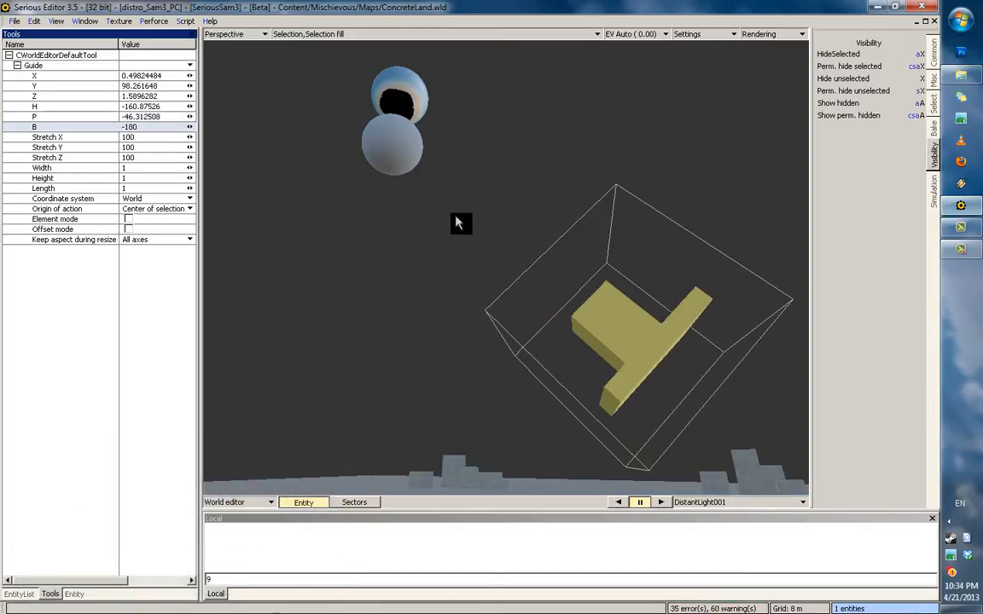
Step: Reset the distant light's H, P and B rotation values to 0
middle_drag(458, 215, 254, 174)
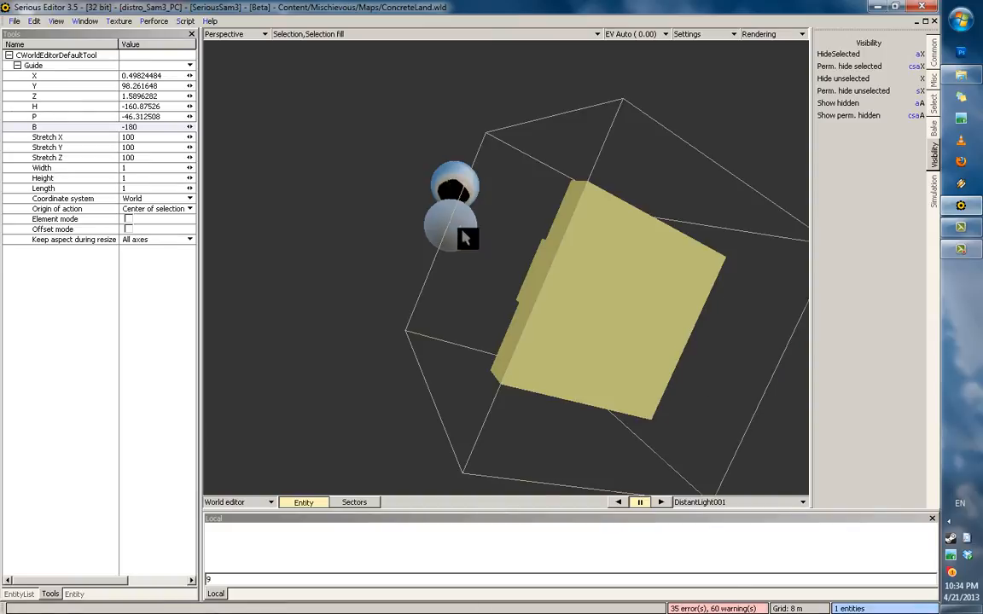
middle_drag(461, 230, 197, 169)
key(9)
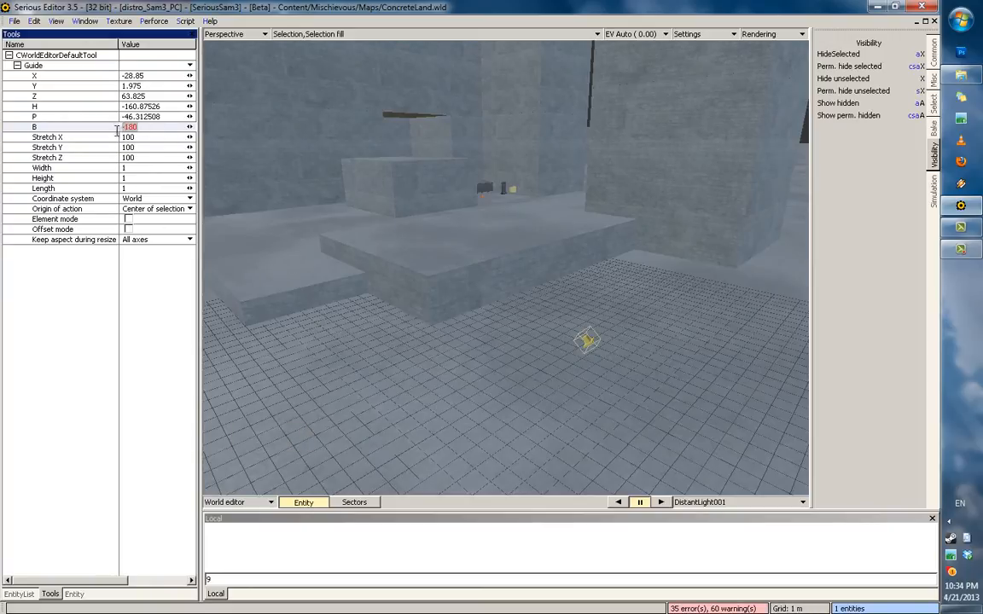
text(0)
text(0)
drag(170, 118, 83, 120)
text(0)
middle_drag(483, 236, 434, 283)
Step: Add a sun locator to the distant light and expand its date, time and location settings
click(74, 595)
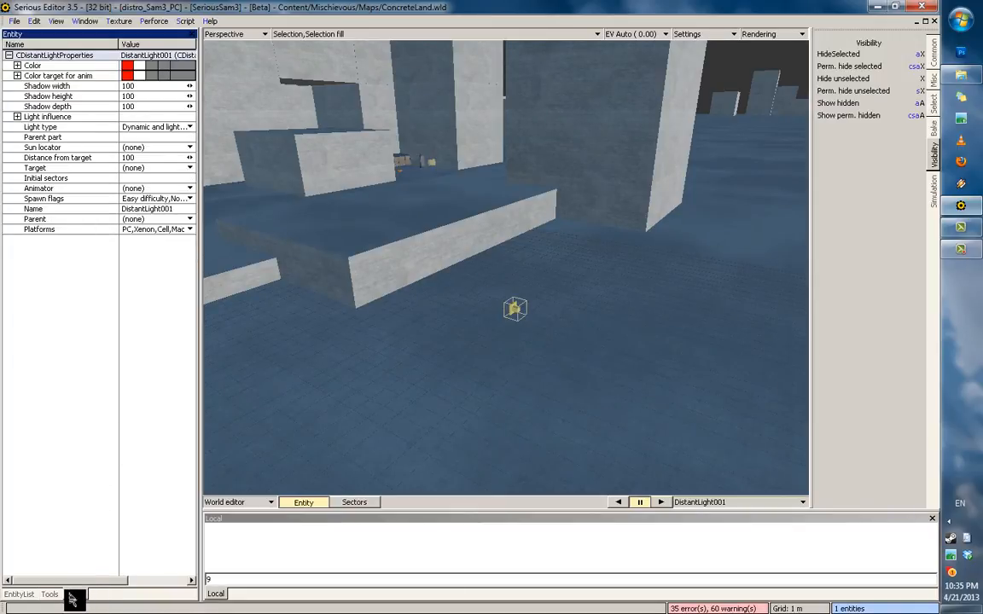
click(49, 149)
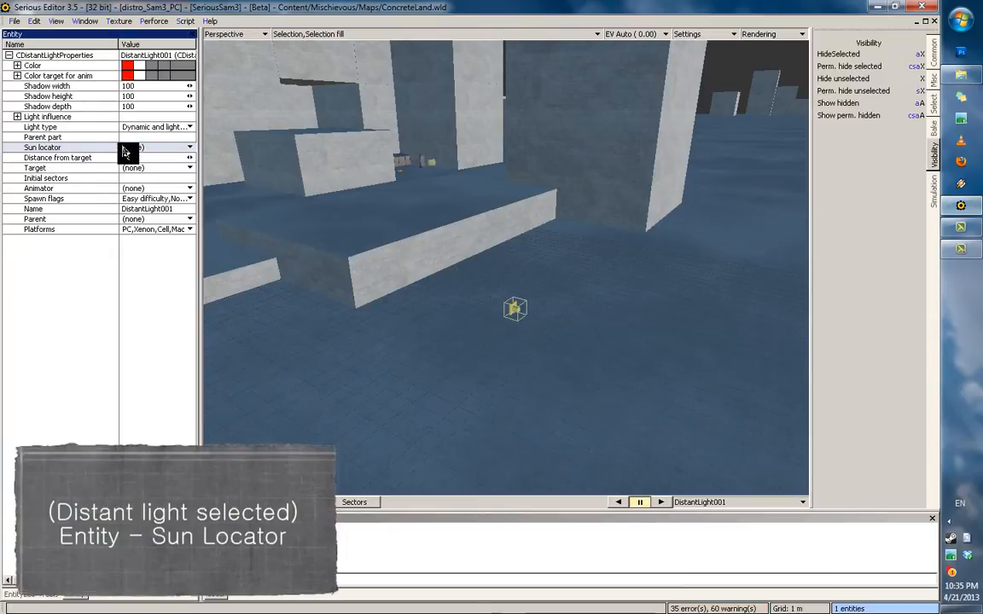
click(128, 148)
mouse_move(145, 158)
click(228, 160)
click(17, 147)
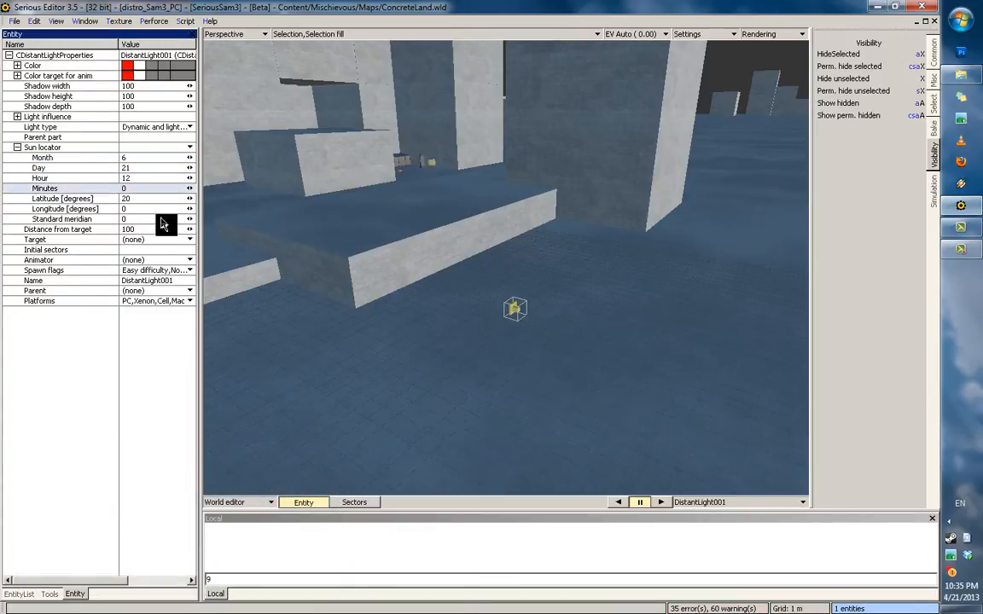
middle_drag(472, 220, 468, 209)
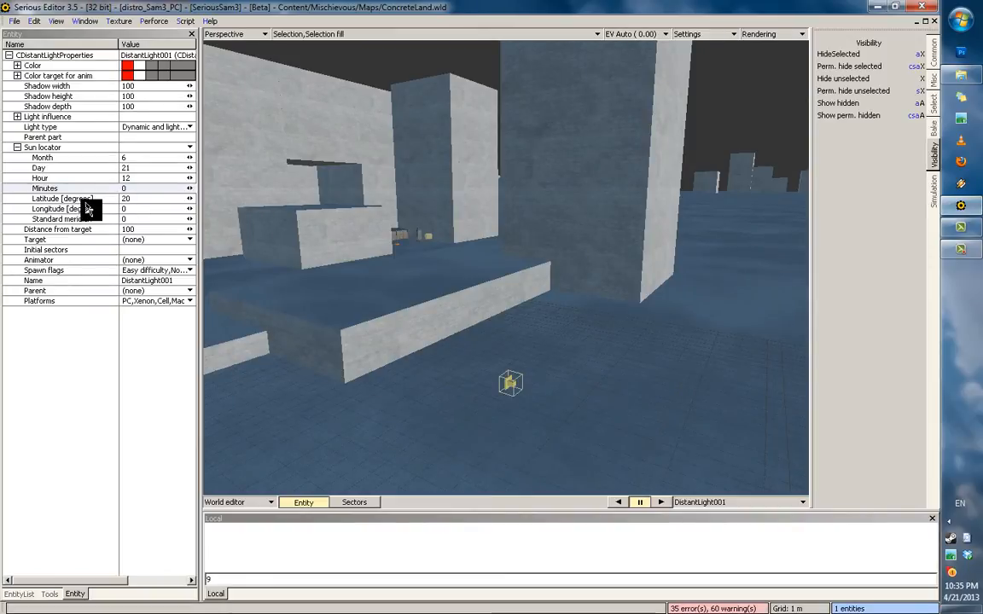
middle_drag(431, 252, 204, 256)
click(54, 243)
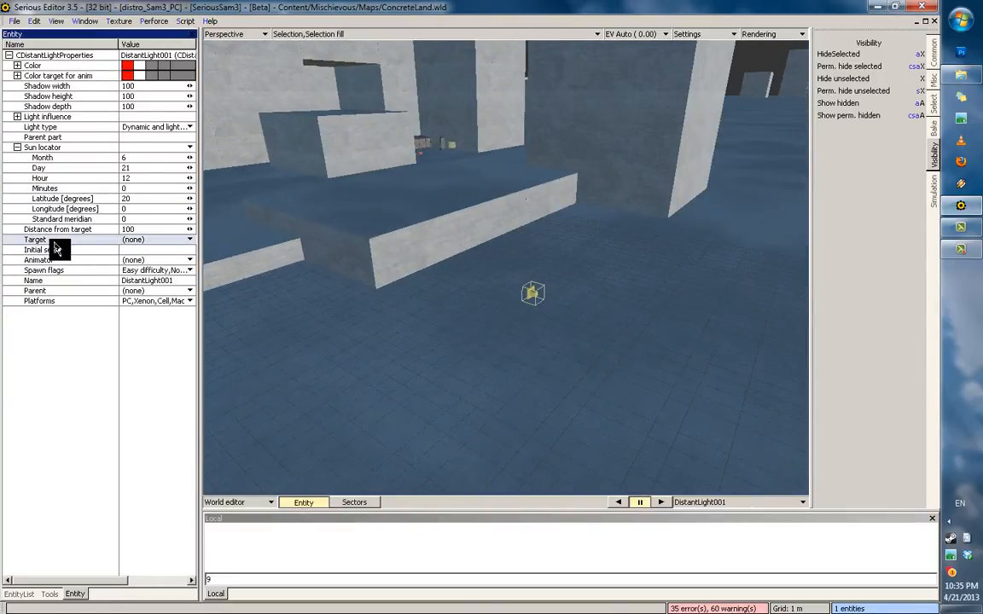
middle_drag(357, 283, 2, 252)
click(79, 241)
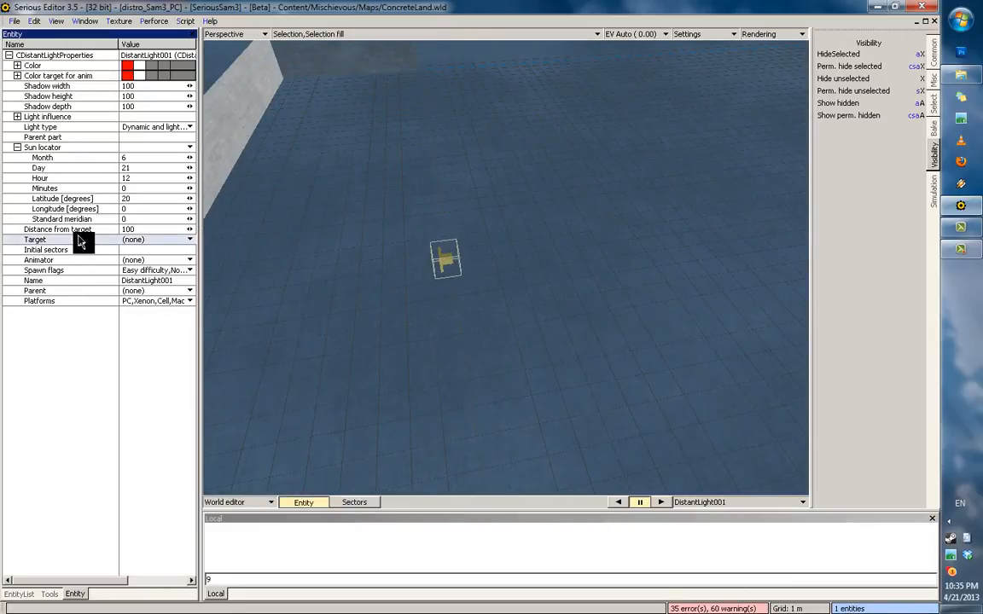
Step: Set the distant light's Target to the ground model SimpleModel001
middle_drag(437, 250, 512, 175)
middle_drag(345, 151, 184, 360)
click(537, 139)
click(430, 311)
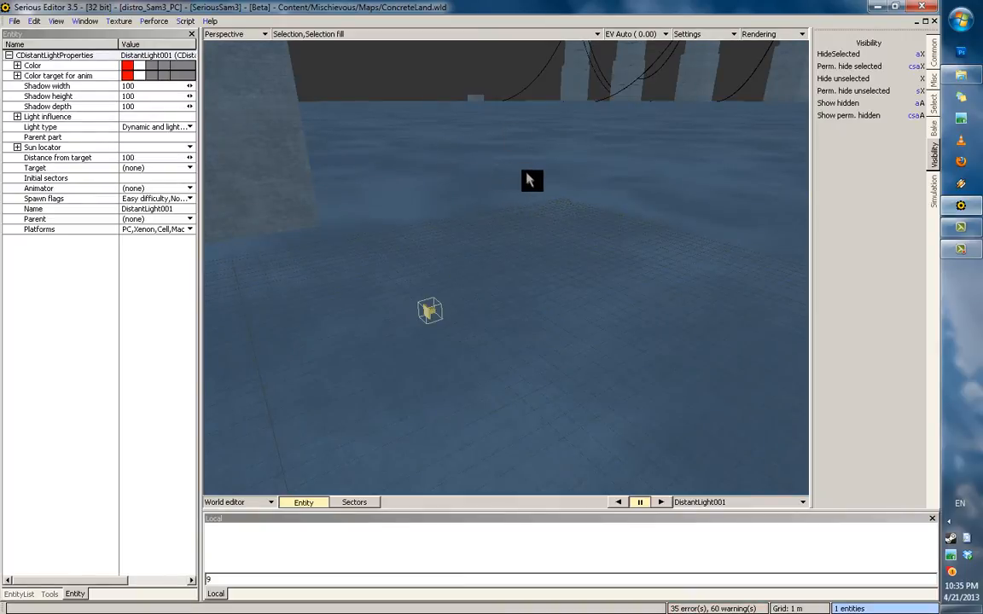
click(93, 179)
click(49, 170)
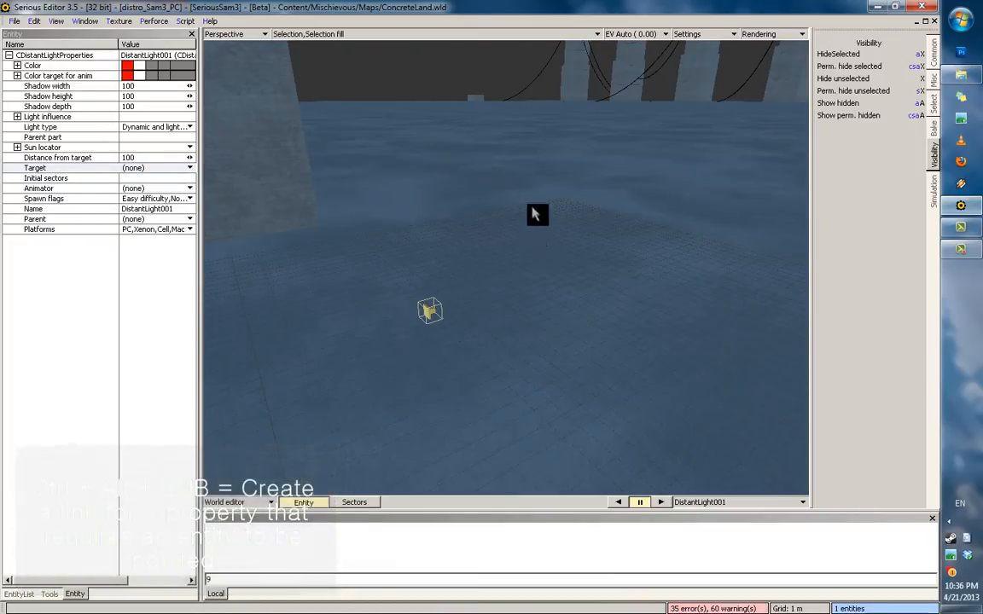
ctrl+alt+click(534, 175)
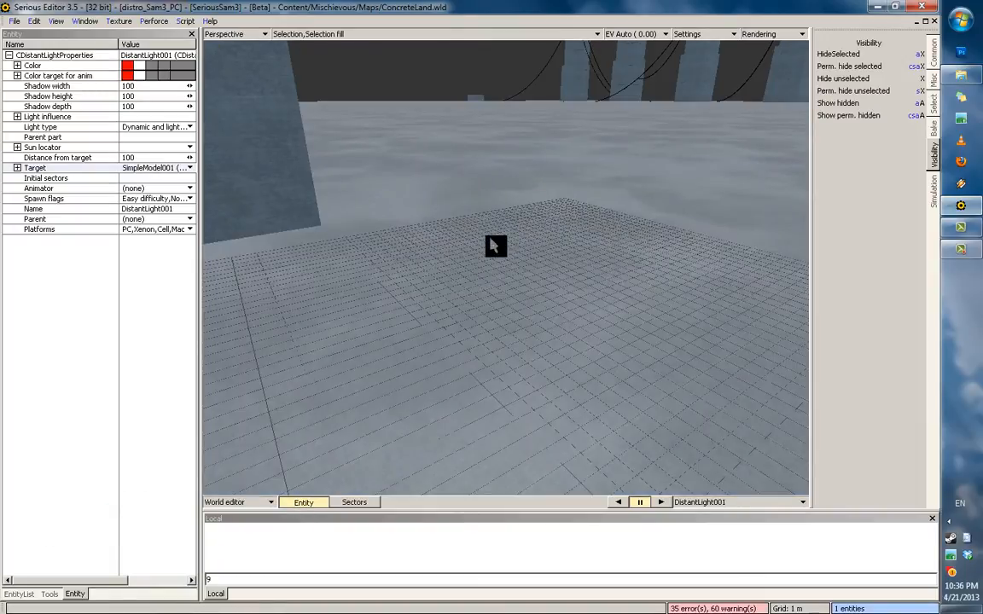
Step: Center the view on the selected distant light and examine its placement above the map
middle_drag(490, 240, 488, 238)
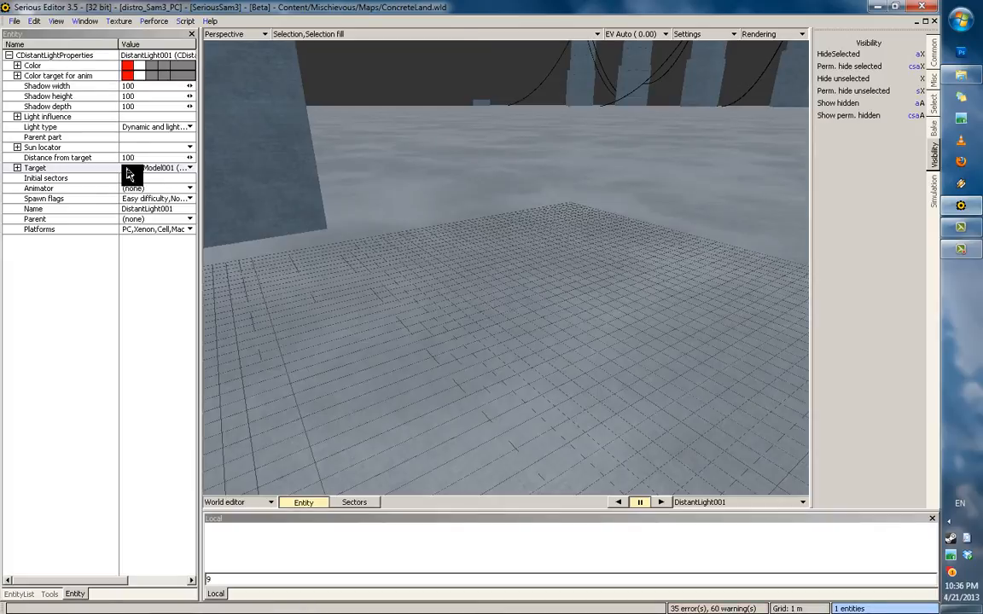
middle_drag(350, 212, 383, 39)
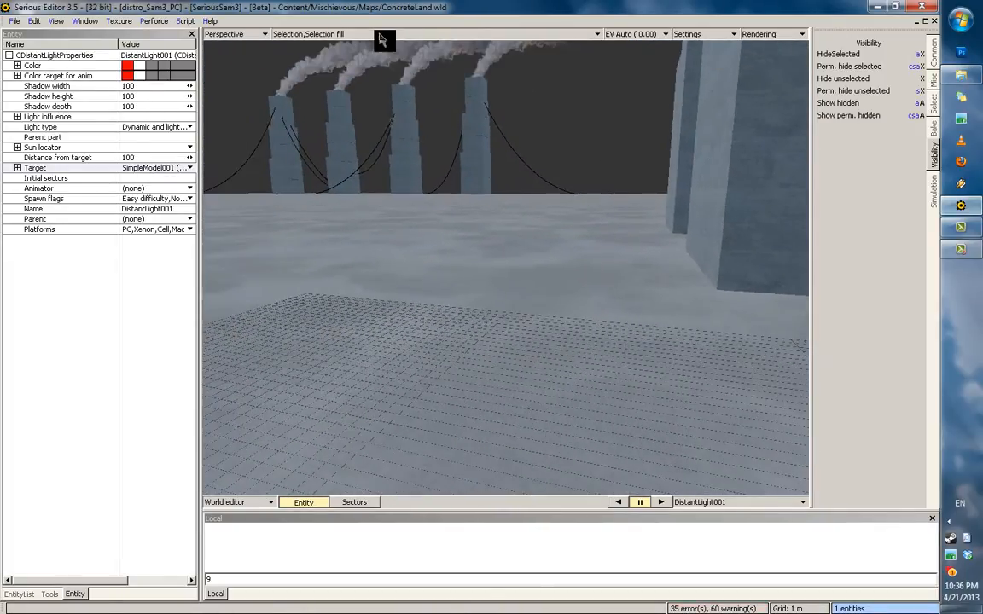
key(a)
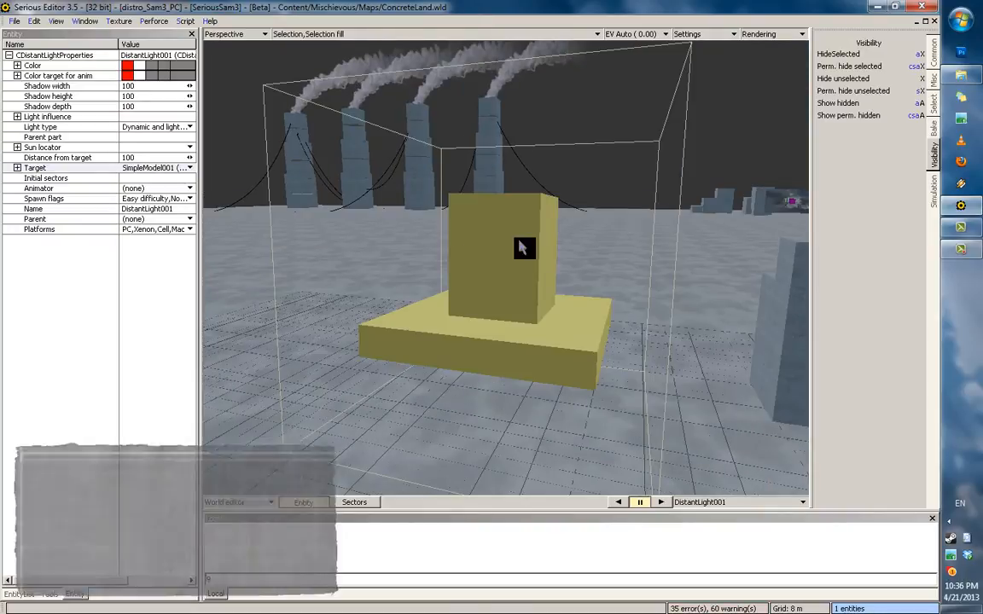
middle_drag(522, 247, 694, 278)
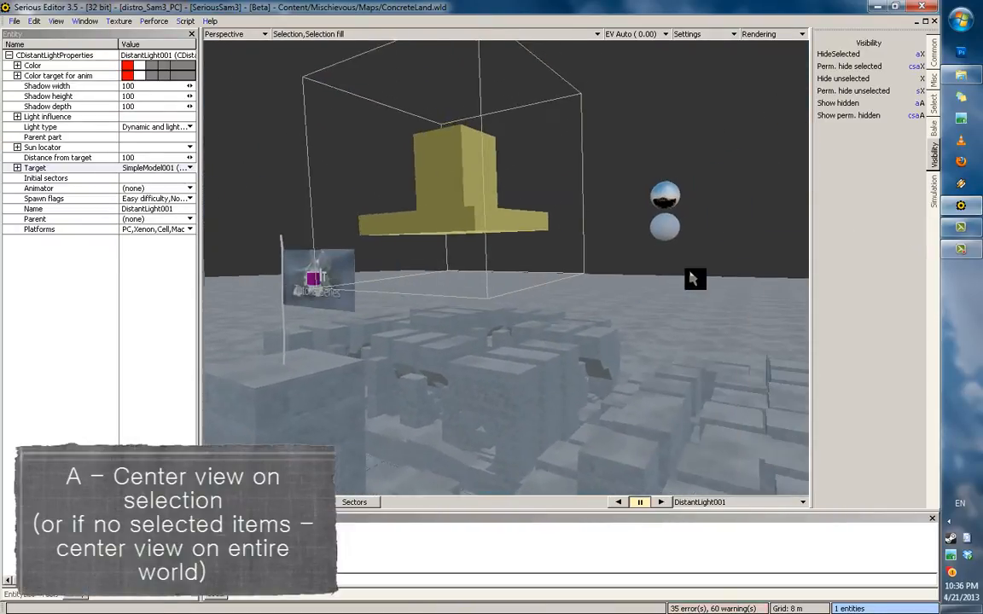
scroll(693, 279, down, 3)
Step: Set the sun locator's hour to 18
click(17, 148)
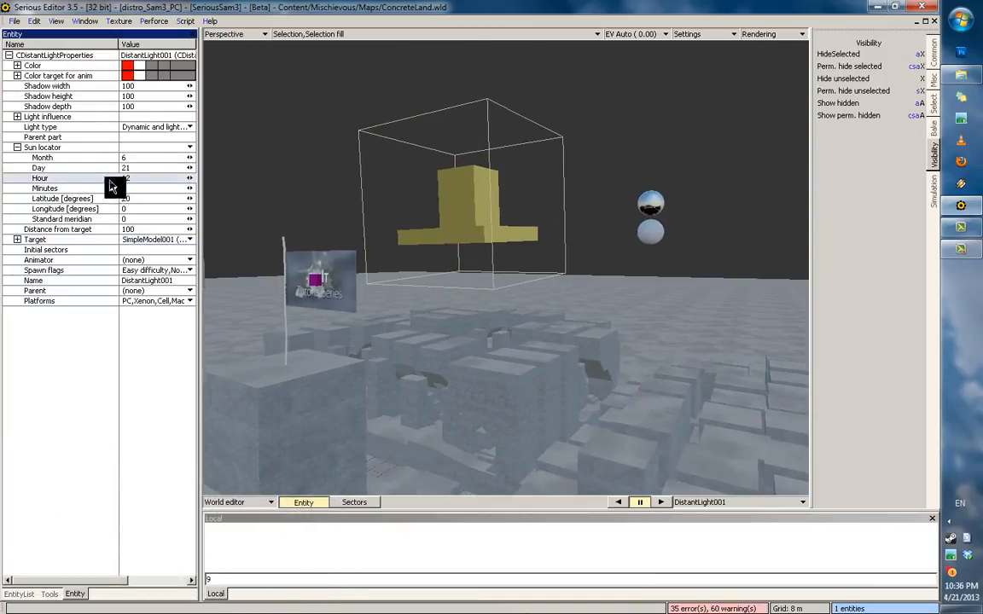
middle_drag(322, 218, 299, 201)
drag(192, 178, 197, 193)
Step: Turn on the display of selection ranges so the distant light's shadow box is drawn over the map
alt+middle_drag(322, 243, 64, 220)
scroll(629, 378, up, 8)
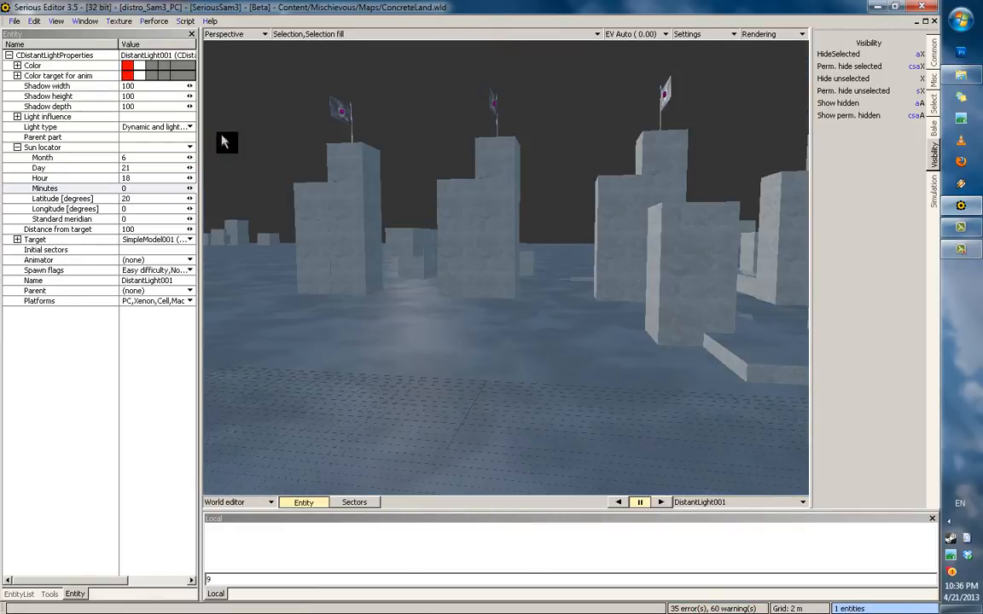
click(362, 35)
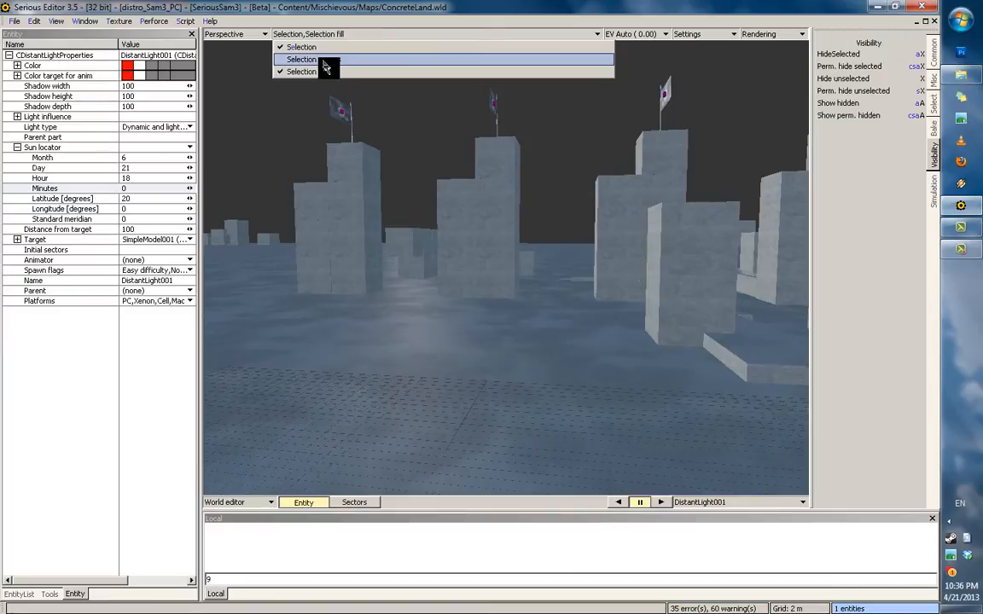
click(324, 61)
middle_drag(393, 169, 663, 271)
scroll(627, 269, down, 5)
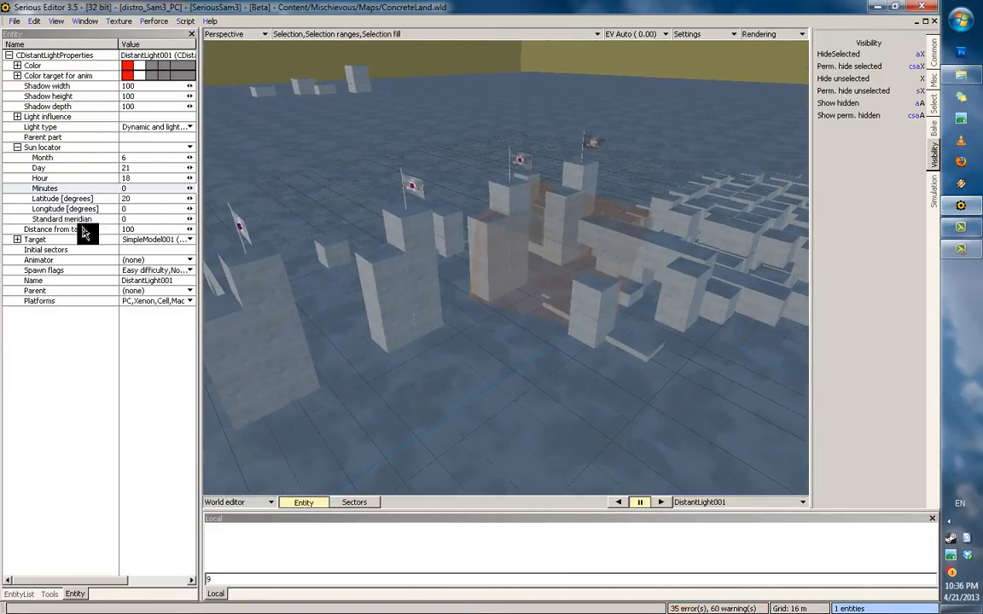
Step: Set the distant light's distance from target to 206 and the sun locator's hour to 16
click(53, 231)
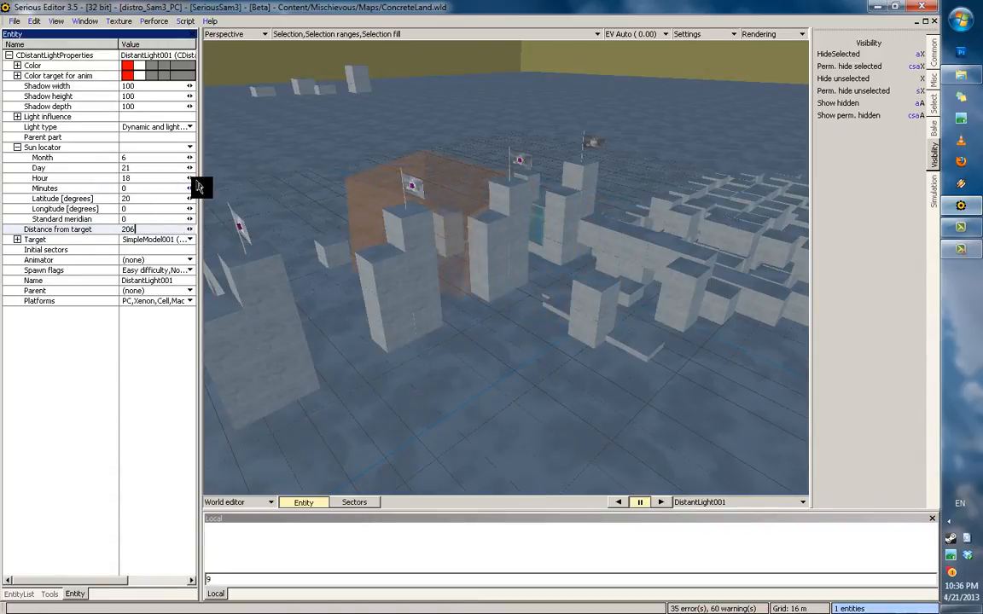
drag(190, 179, 191, 179)
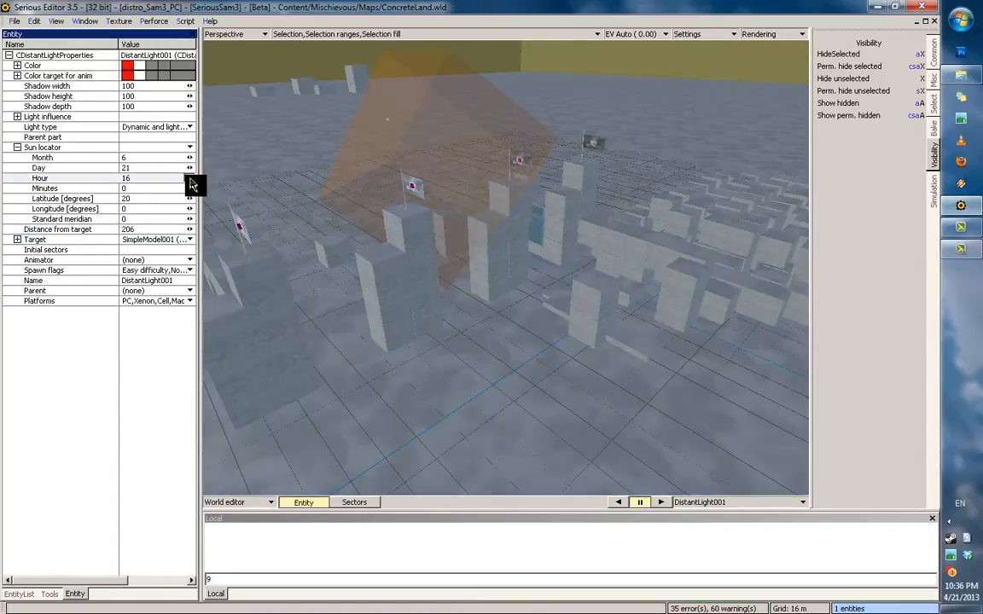
click(73, 188)
middle_drag(460, 169, 392, 264)
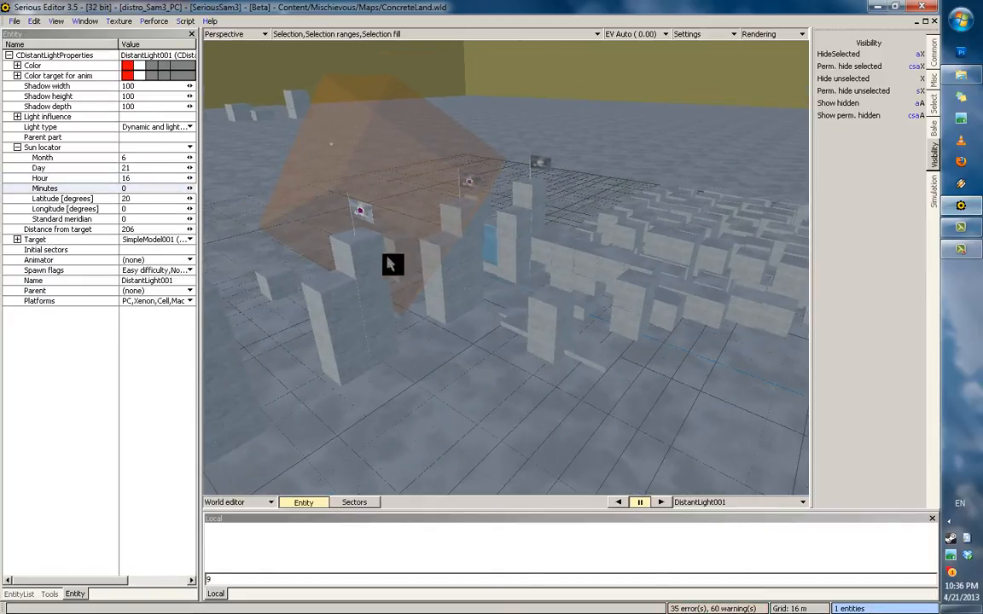
Step: Stretch the distant light's shadow box to 301 in width, height and depth and inspect its edge over the blocks
ctrl+shift+drag(335, 256, 459, 271)
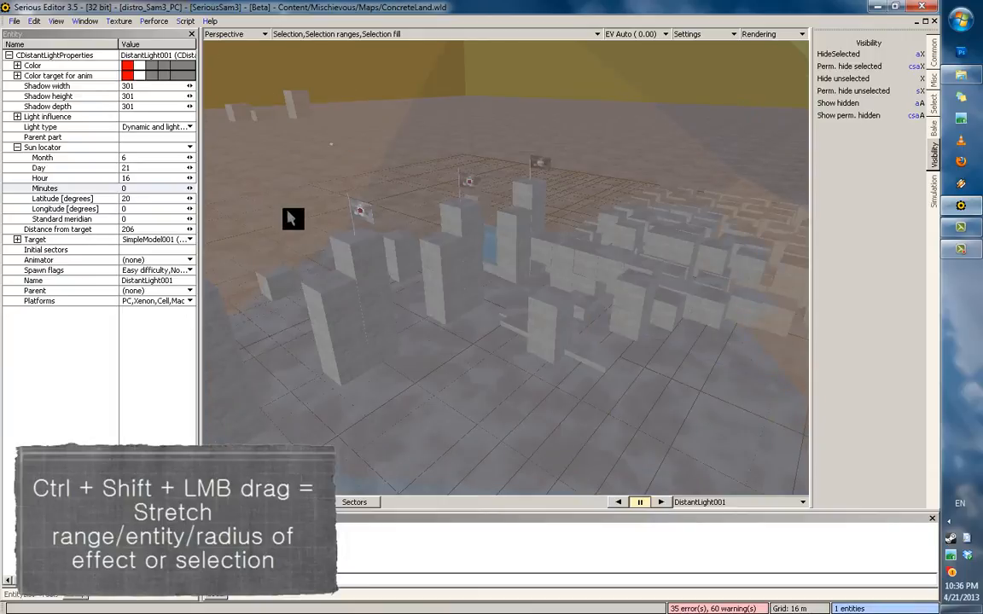
mouse_move(335, 223)
middle_down()
mouse_move(349, 224)
mouse_move(339, 230)
middle_up()
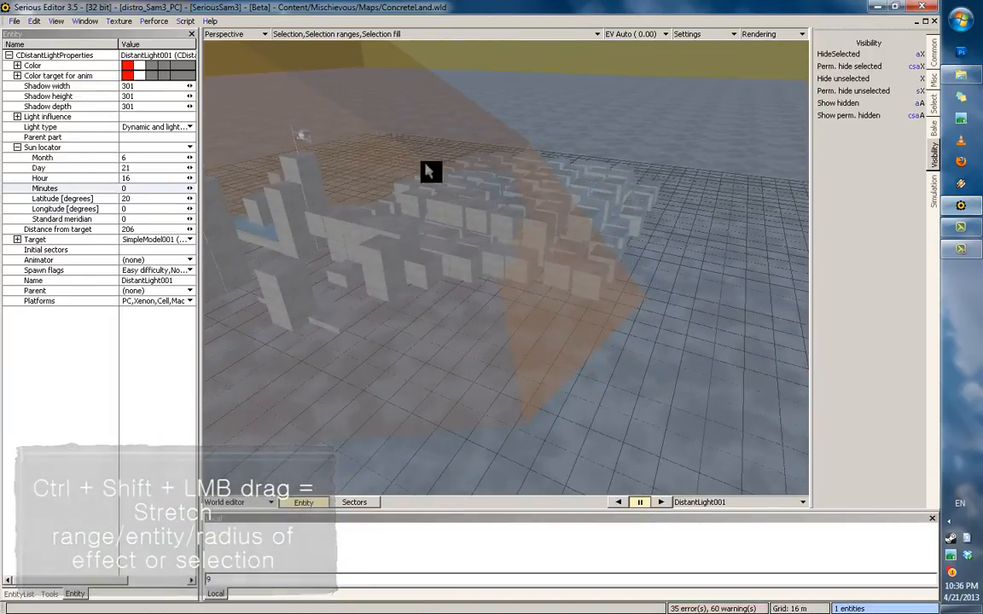
scroll(524, 265, up, 6)
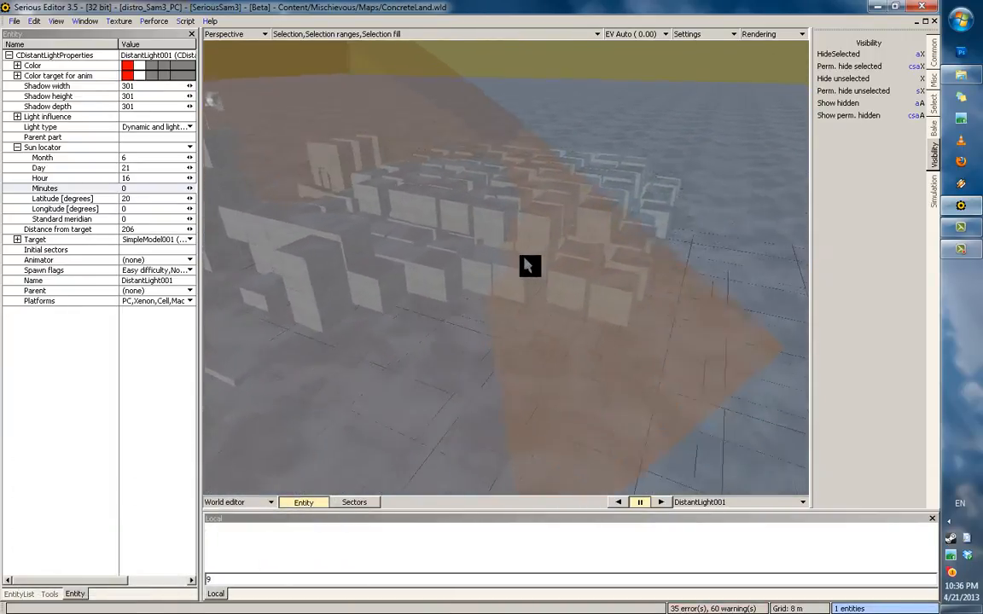
middle_drag(525, 265, 425, 247)
scroll(333, 266, up, 3)
Step: Hide and show the selection ranges again, and shrink the distant light's shadow box to about 204.68
key(r)
click(344, 32)
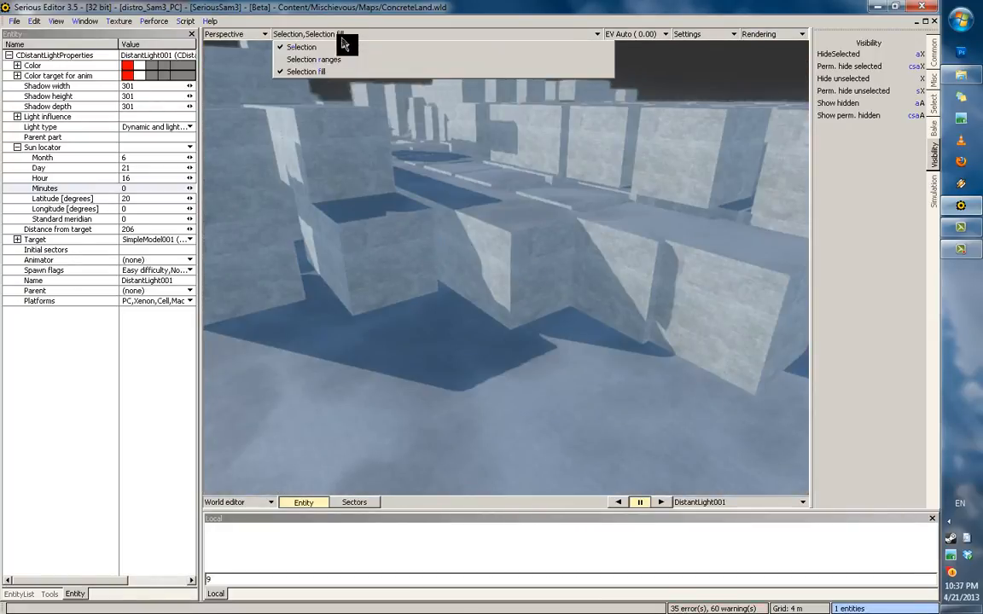
click(281, 61)
middle_drag(441, 147, 637, 331)
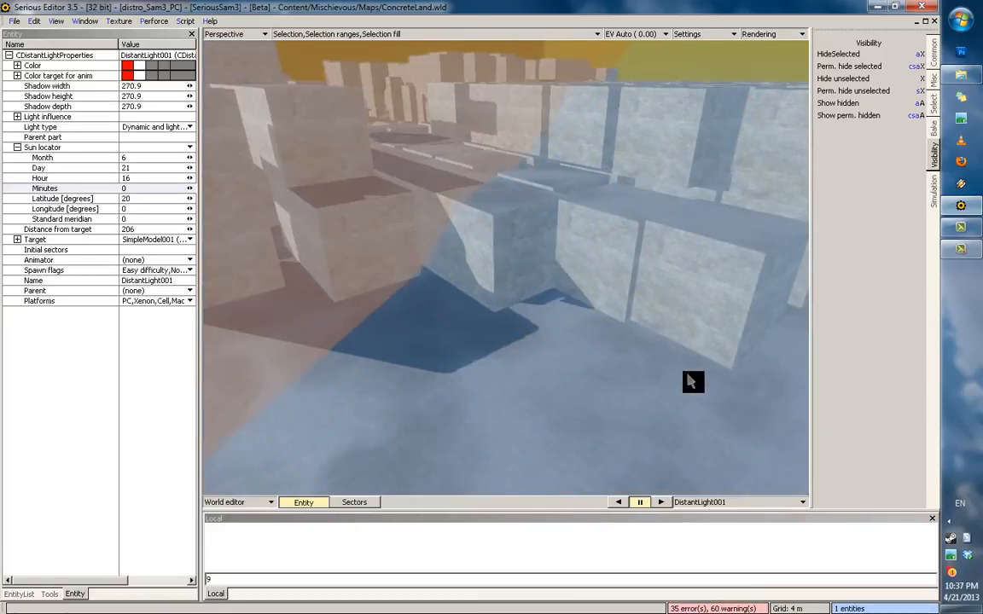
drag(685, 375, 673, 371)
middle_drag(673, 371, 498, 345)
middle_drag(519, 248, 535, 234)
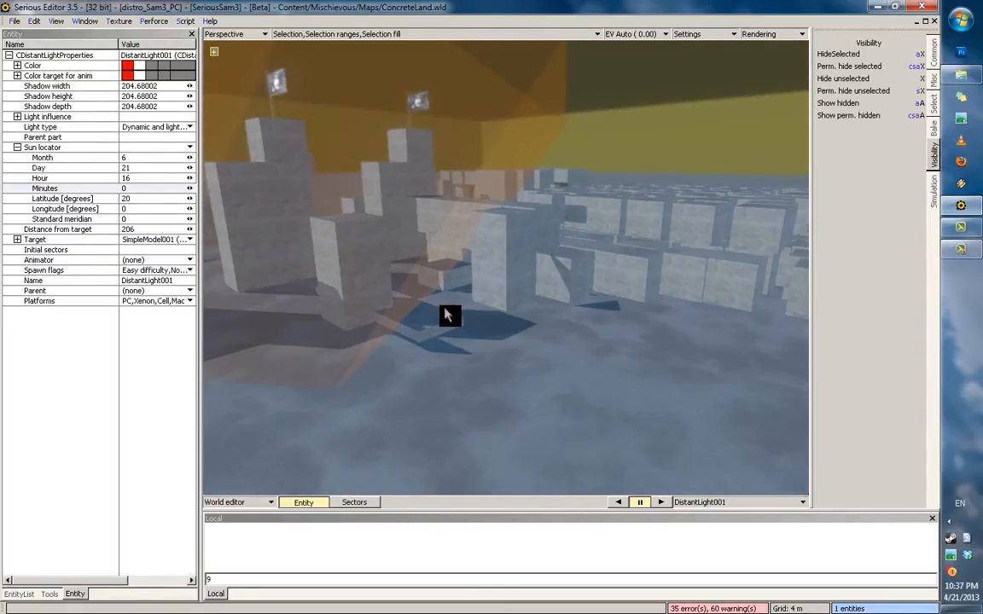
Step: Stretch the shadow box over the whole block area, ending at about 449.16 in width, height and depth
drag(445, 308, 482, 319)
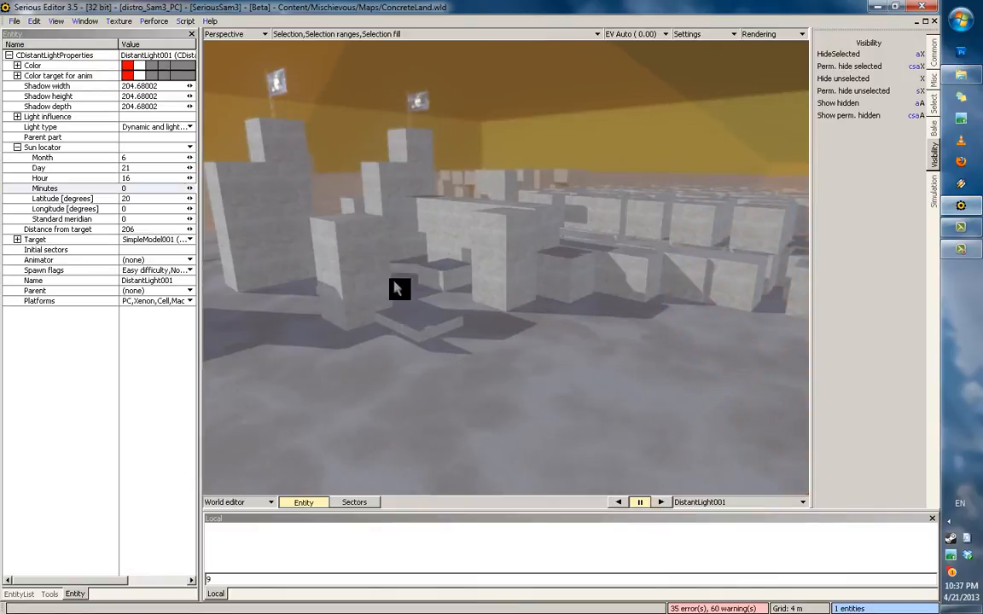
drag(369, 238, 384, 244)
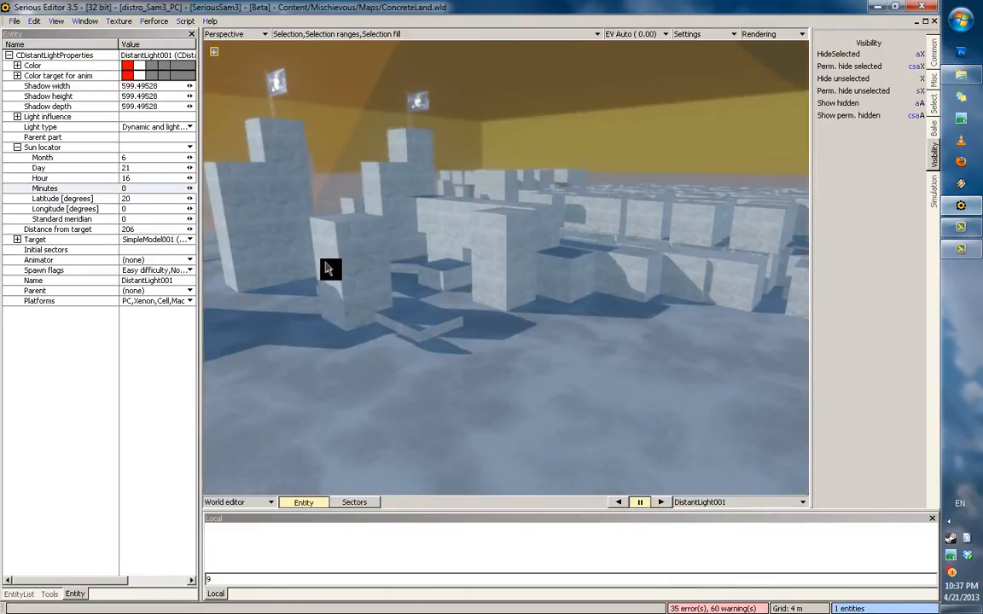
drag(329, 269, 334, 271)
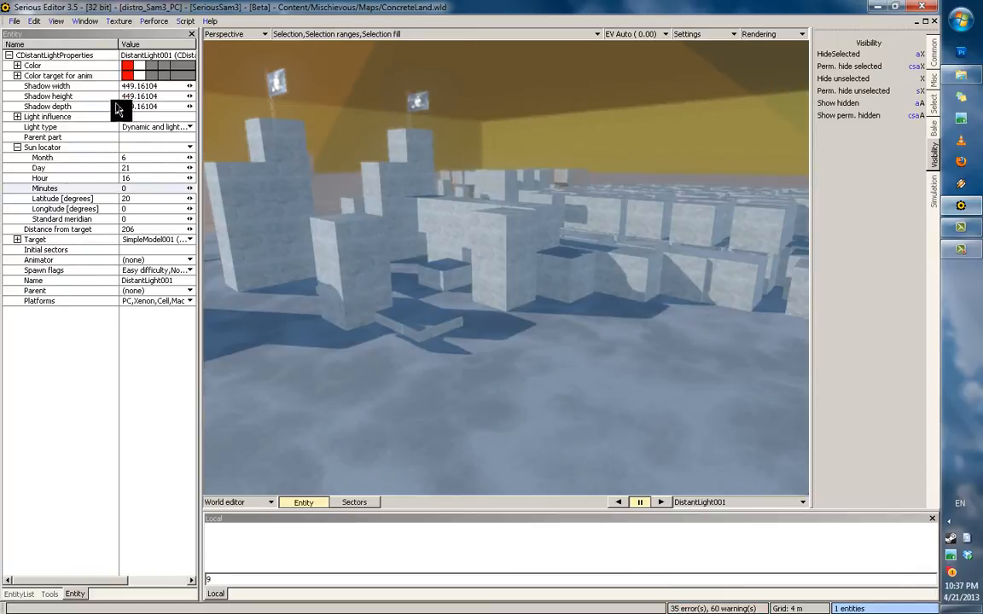
Step: Set the distant light's shadow depth, height and width to 7000 each
click(100, 109)
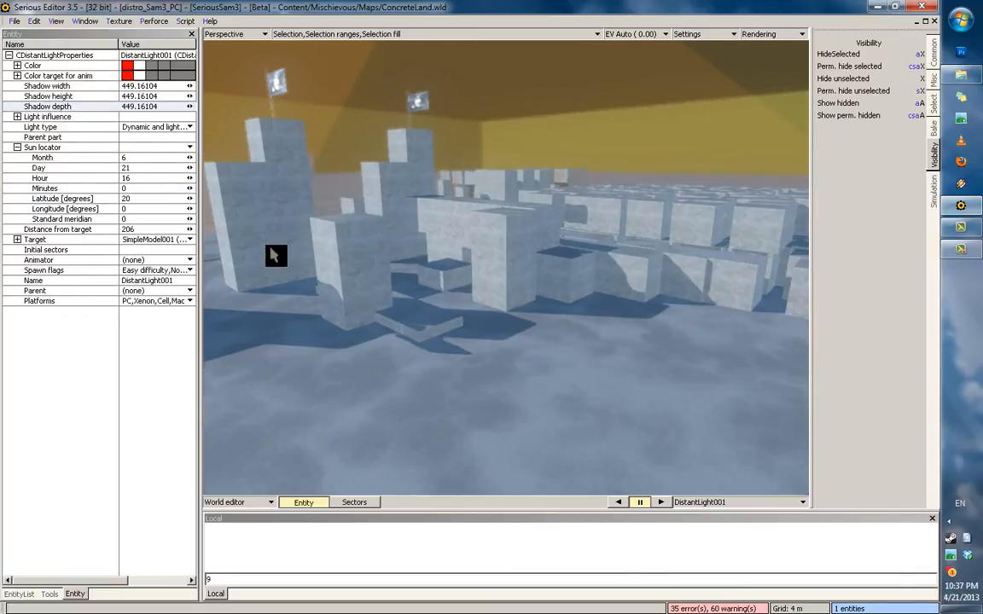
middle_drag(270, 251, 319, 333)
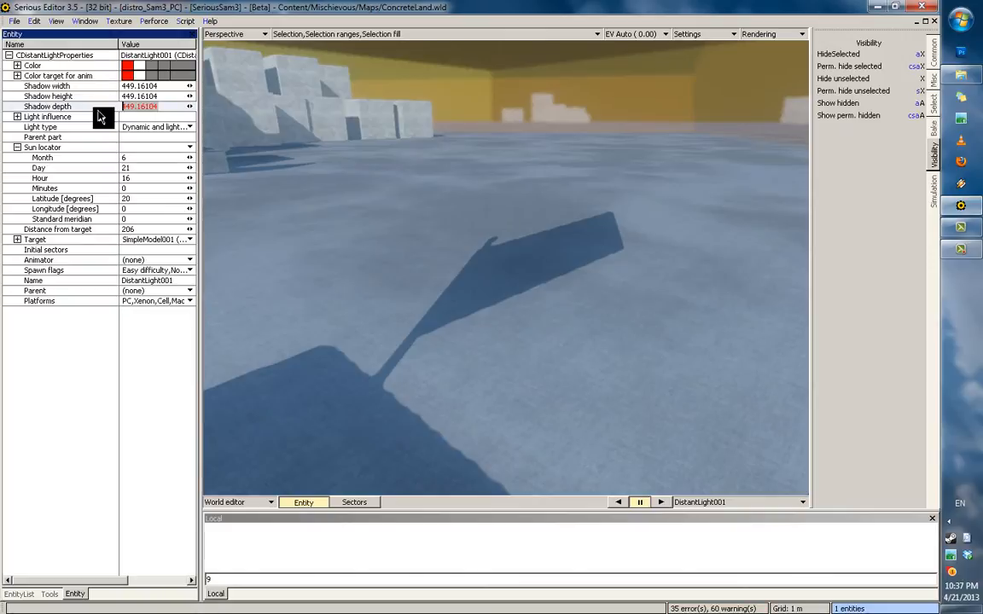
click(123, 95)
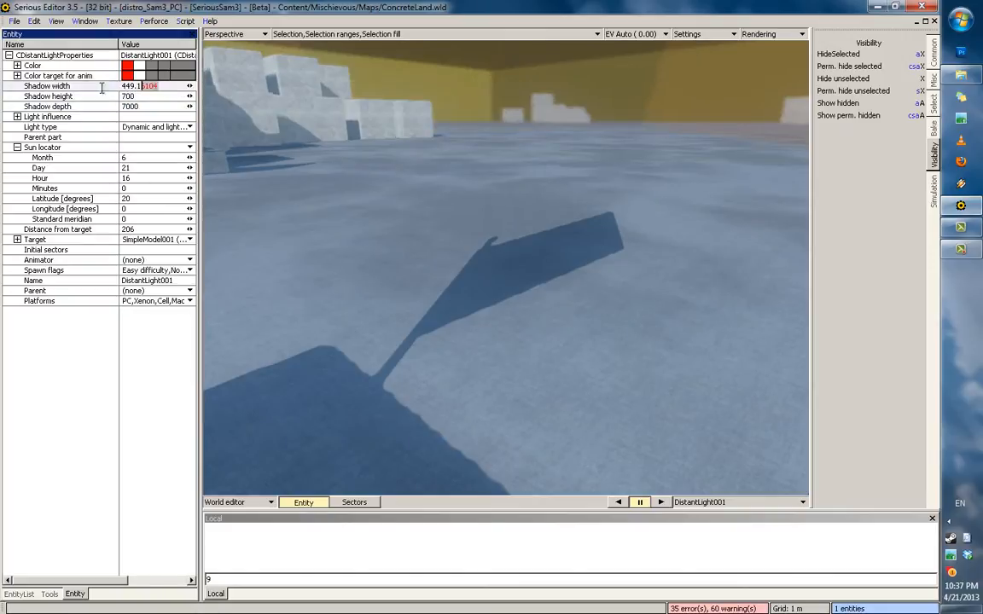
text(7000)
key(Return)
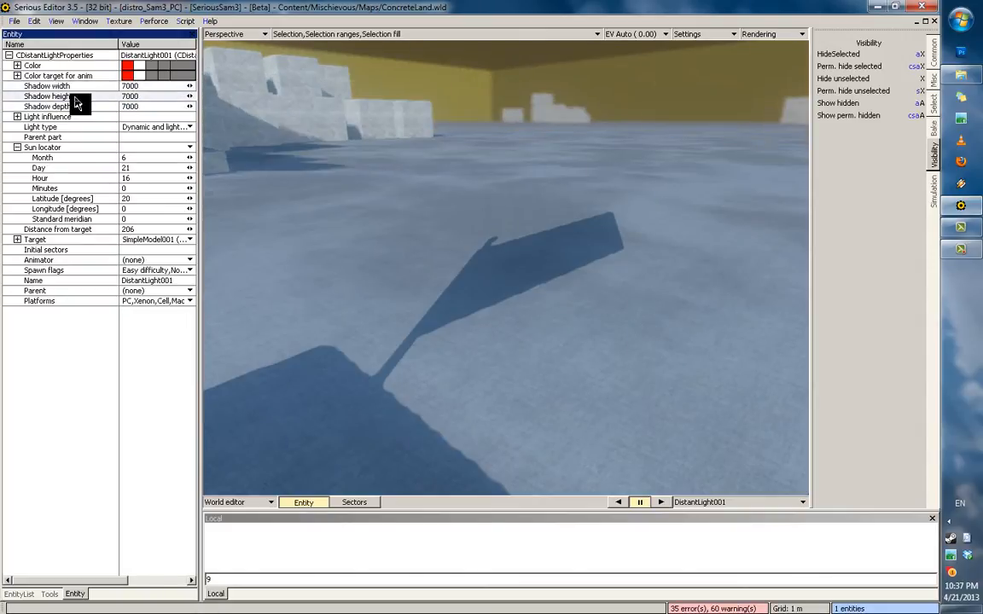
Step: Inspect the shadow quality, set the shadow width, height and depth to 700 each, and hide the selection ranges
middle_drag(468, 203, 451, 217)
drag(451, 217, 450, 217)
middle_drag(450, 217, 575, 253)
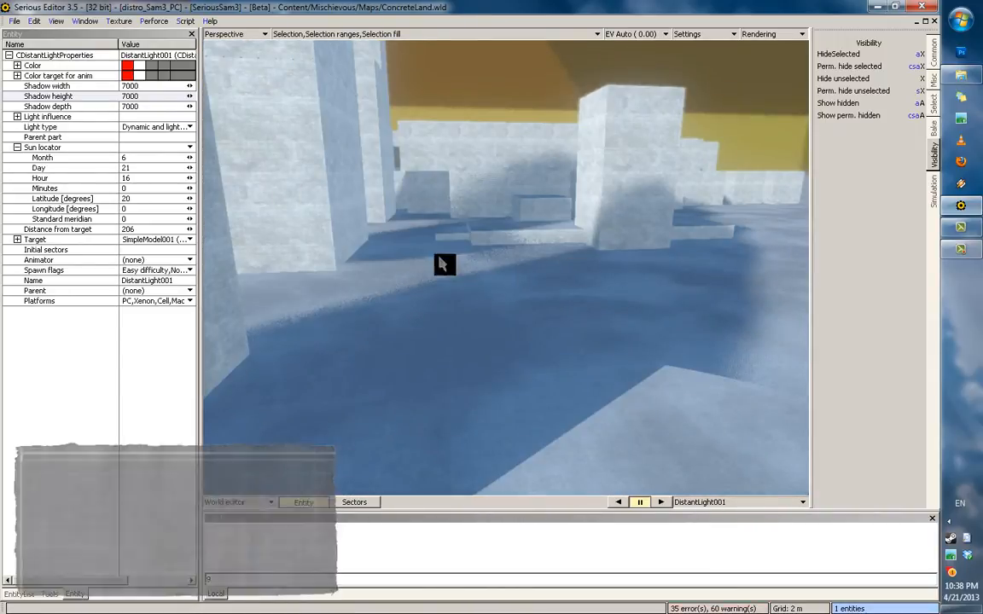
middle_drag(467, 271, 543, 165)
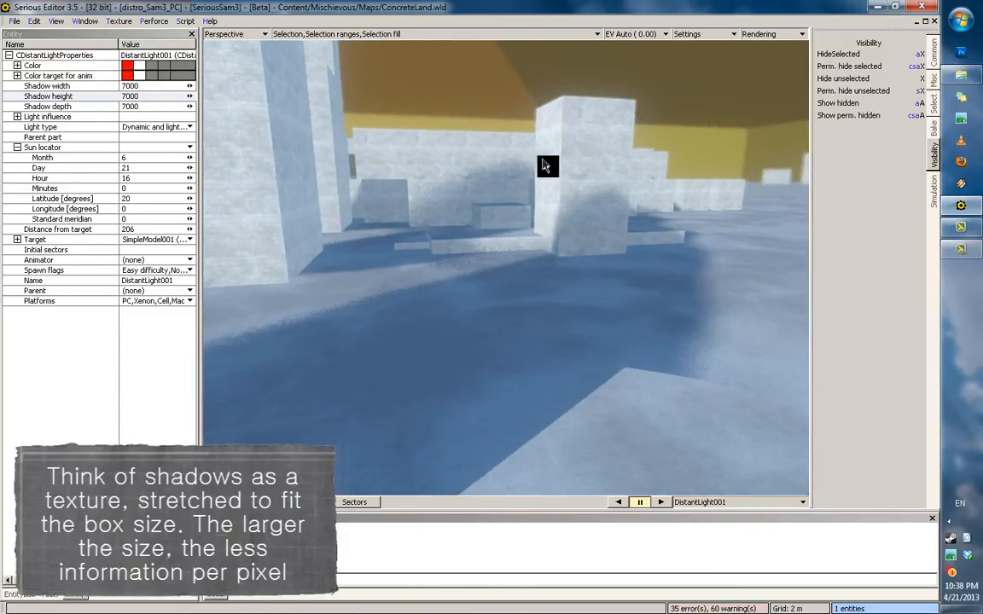
click(154, 98)
key(BackSpace)
click(146, 87)
key(BackSpace)
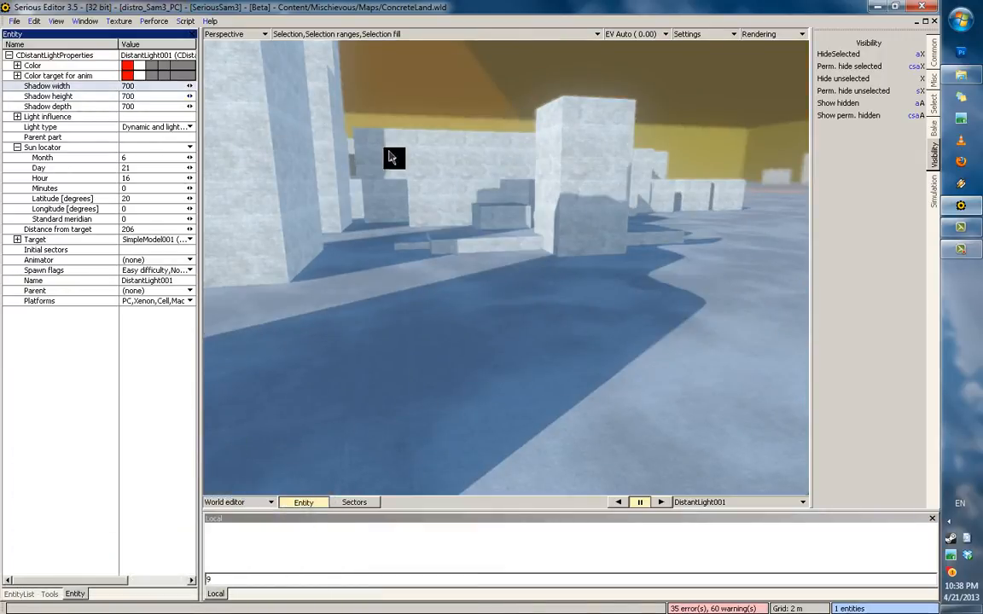
click(107, 110)
middle_drag(432, 196, 480, 204)
key(r)
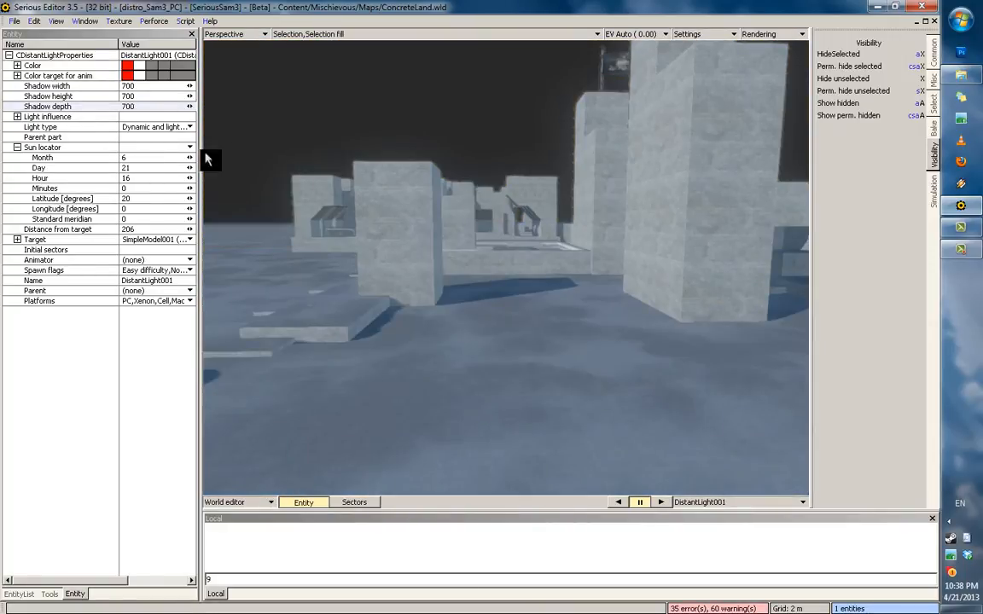
Step: Try adjusting the sun locator's hour and set it back to 16
click(78, 179)
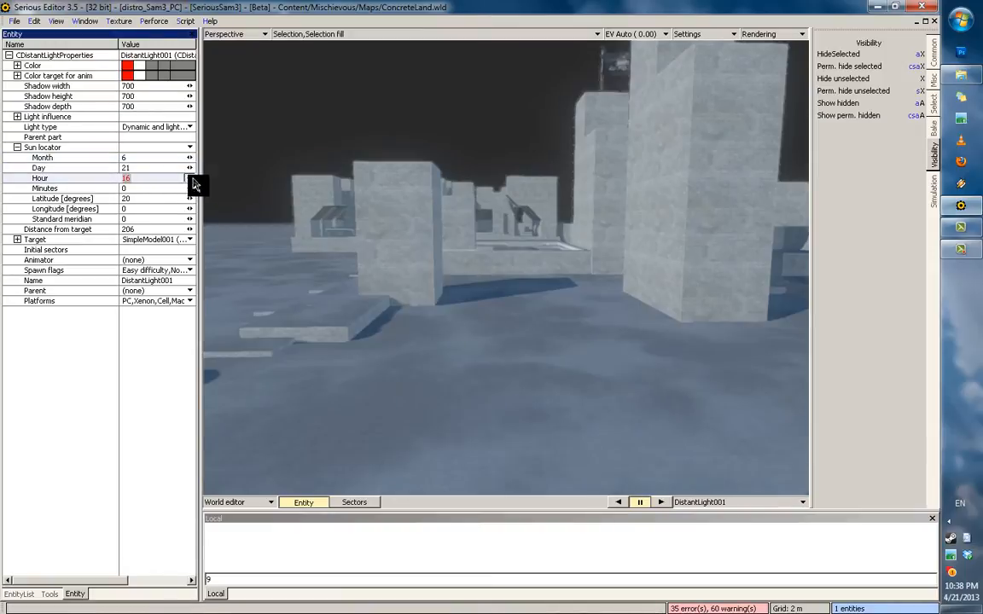
click(189, 179)
drag(189, 180, 100, 186)
text(16)
key(Return)
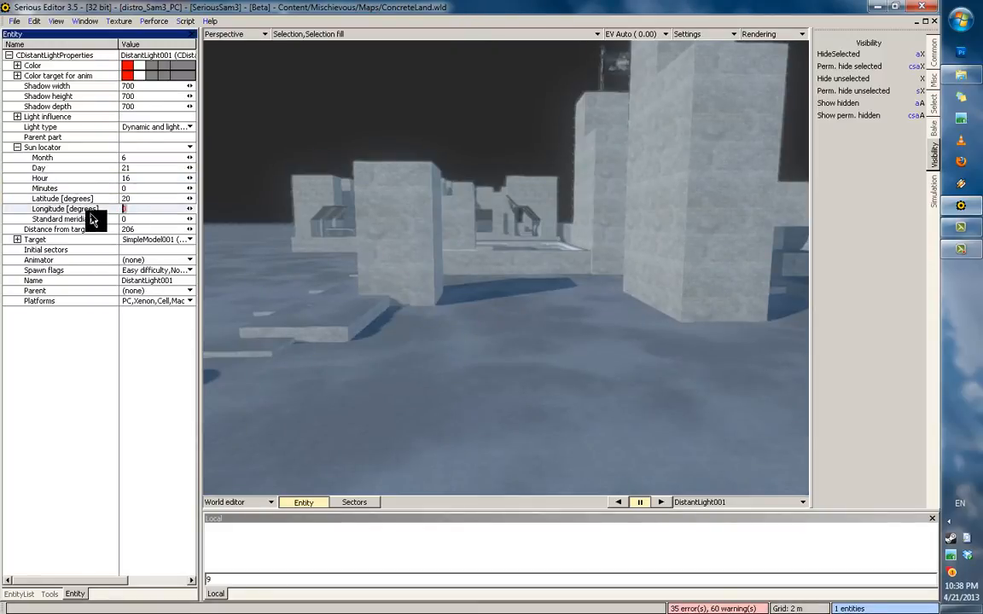
Step: Set the sun locator's latitude to 10 degrees, longitude to 34 degrees and hour to 18
key(Return)
text(-)
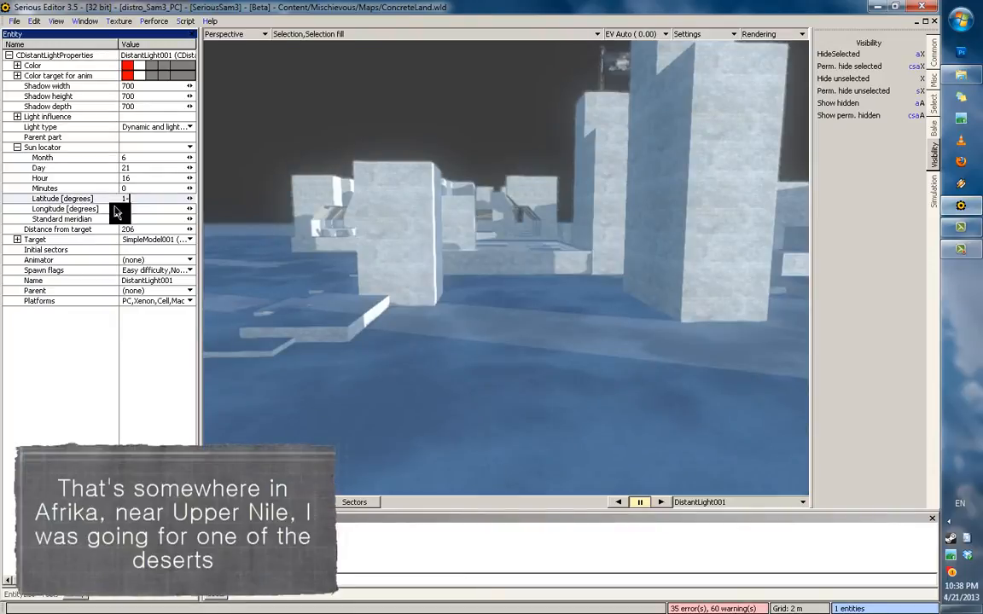
key(Return)
middle_drag(312, 217, 205, 215)
click(86, 209)
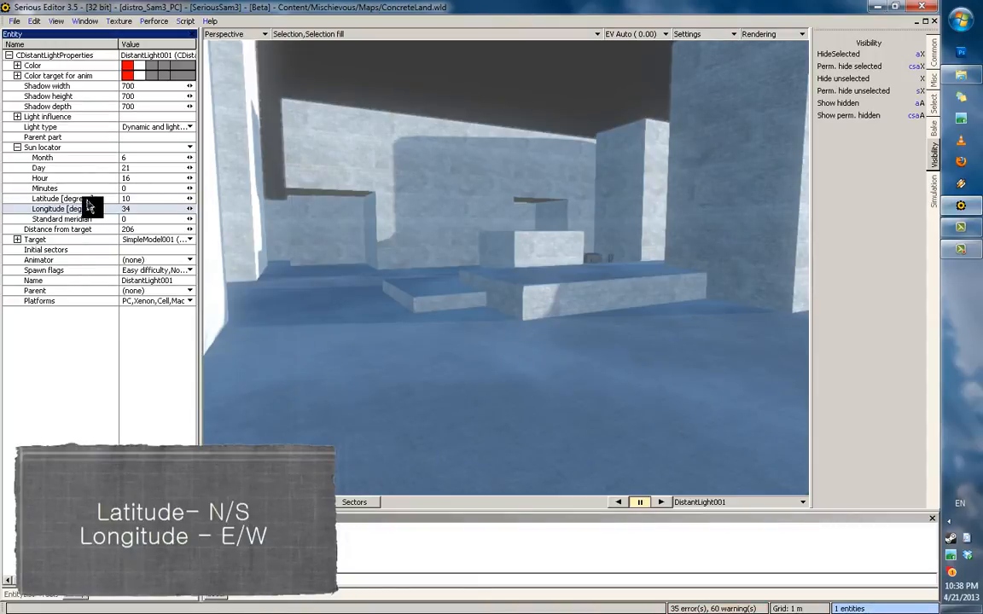
middle_drag(587, 310, 136, 185)
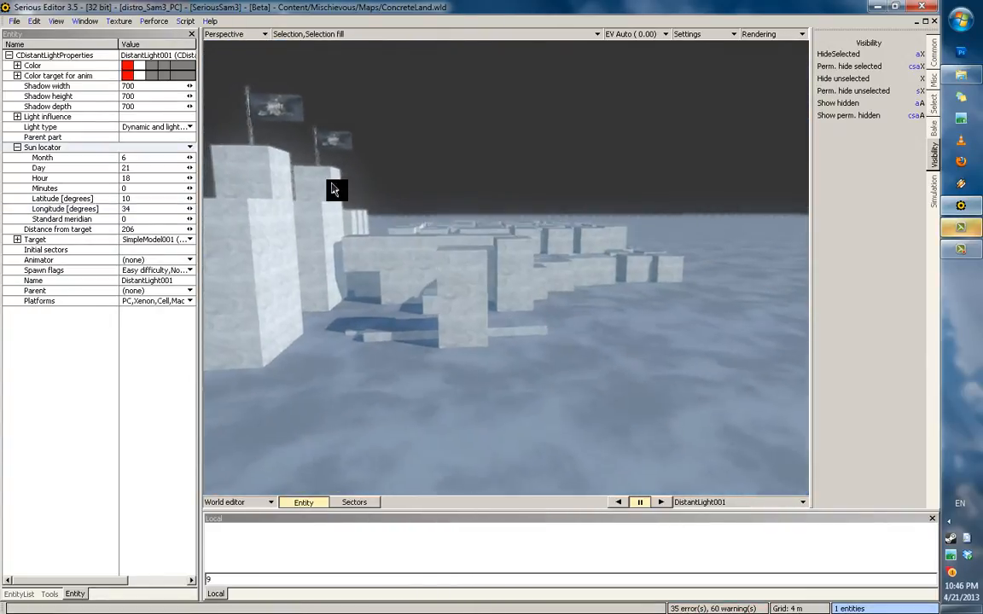
Step: Examine the lighting and shadows on the concrete blocks and the empty sky beyond the horizon
key(w)
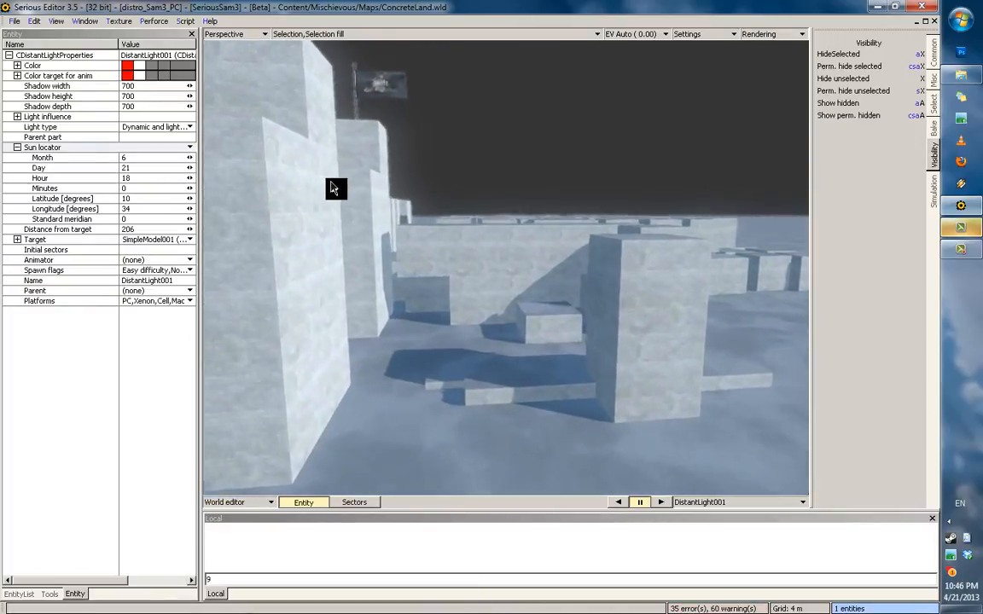
middle_drag(331, 184, 389, 206)
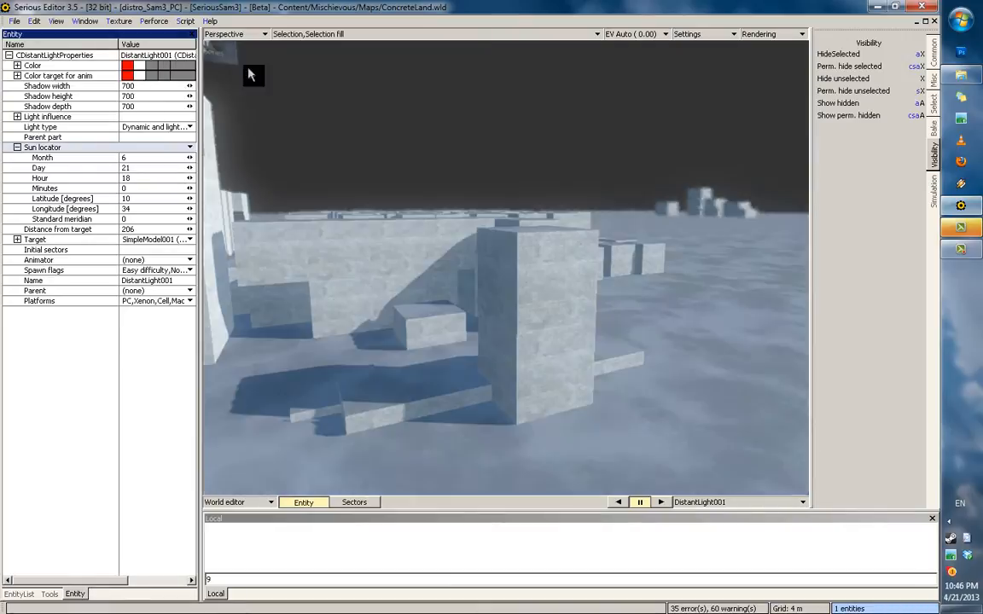
mouse_move(153, 73)
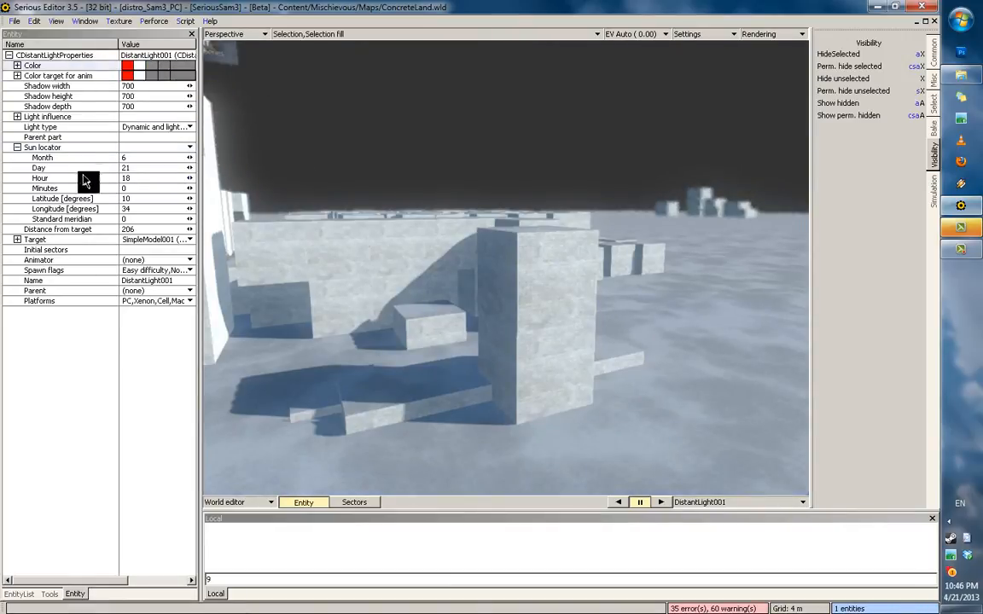
click(57, 150)
middle_drag(369, 203, 517, 189)
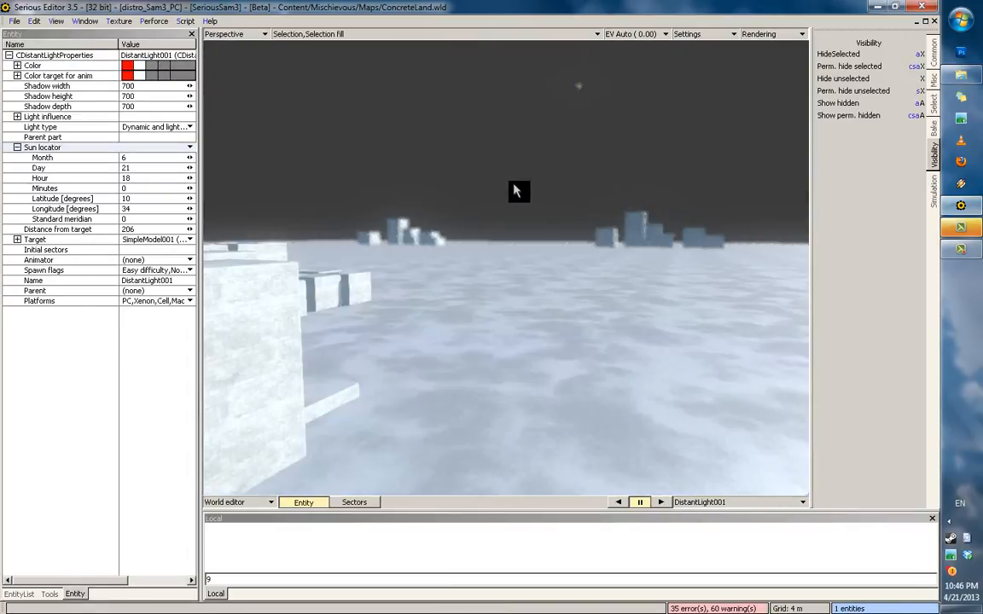
key(8)
middle_drag(369, 204, 479, 212)
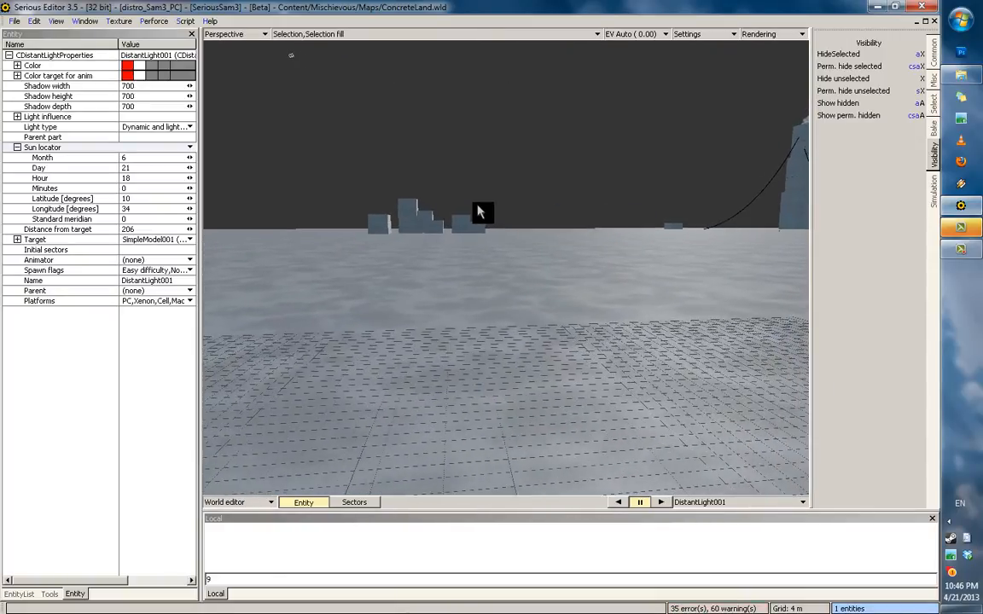
Step: Place a Cube background entity from the Geometry group on the ground and show its properties
click(26, 595)
click(7, 111)
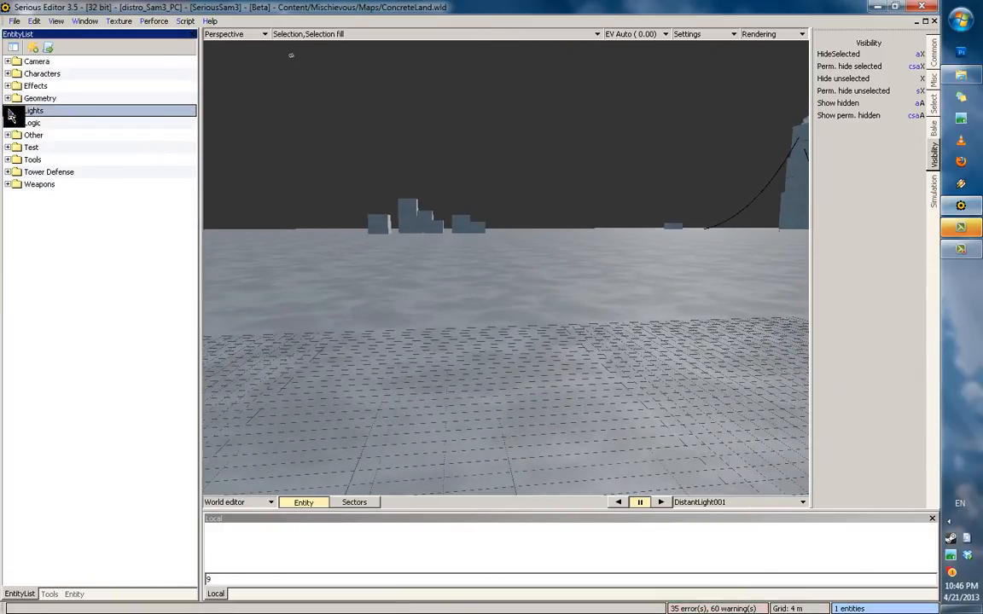
click(7, 98)
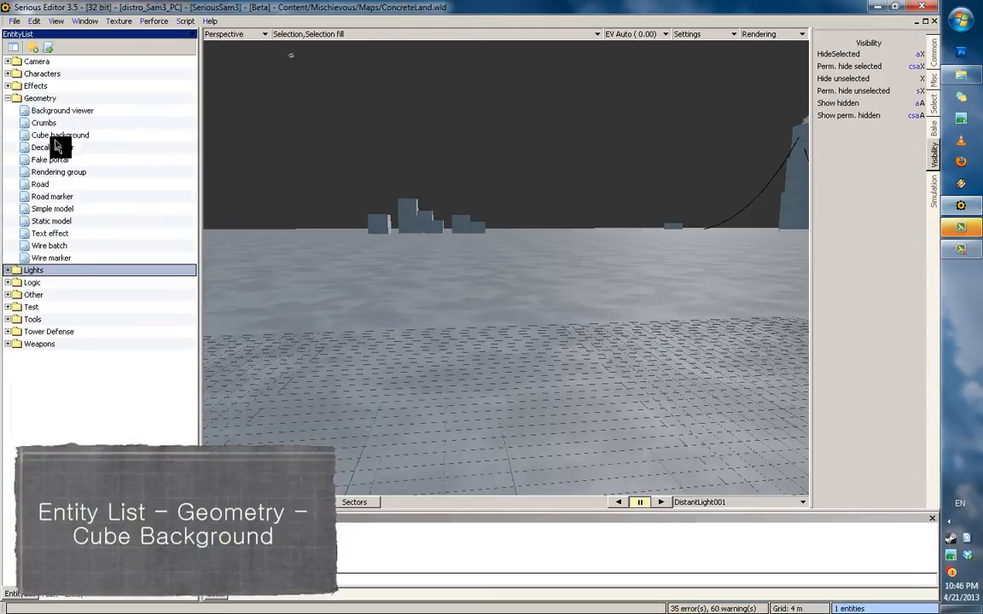
click(56, 136)
click(501, 366)
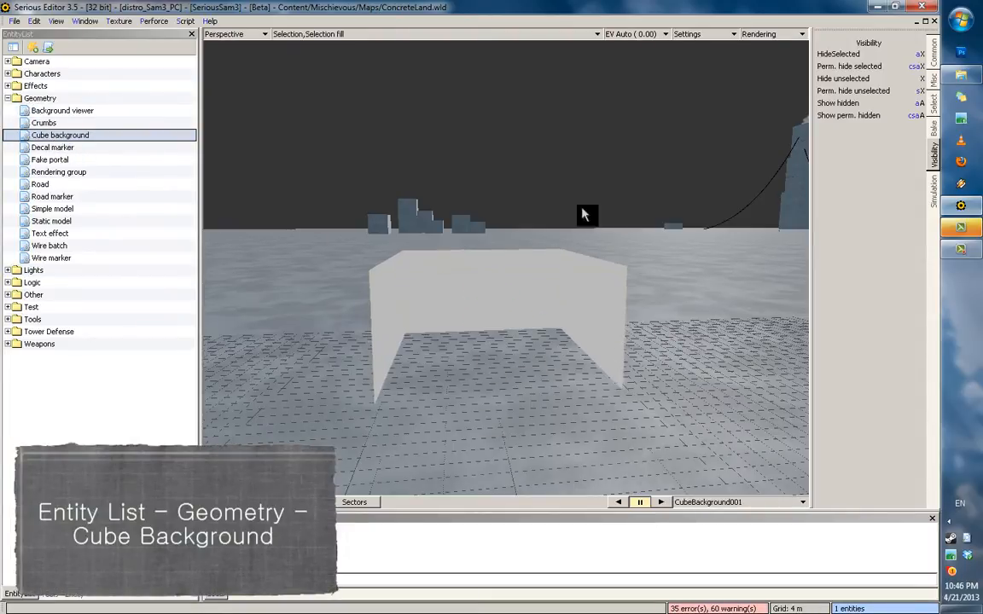
click(78, 597)
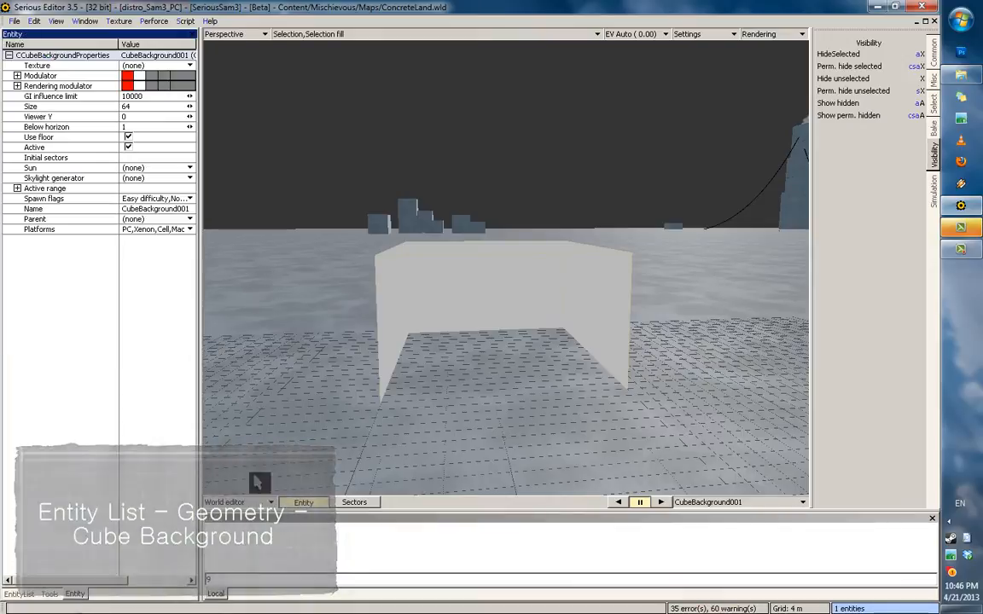
middle_drag(484, 337, 545, 335)
scroll(438, 338, up, 2)
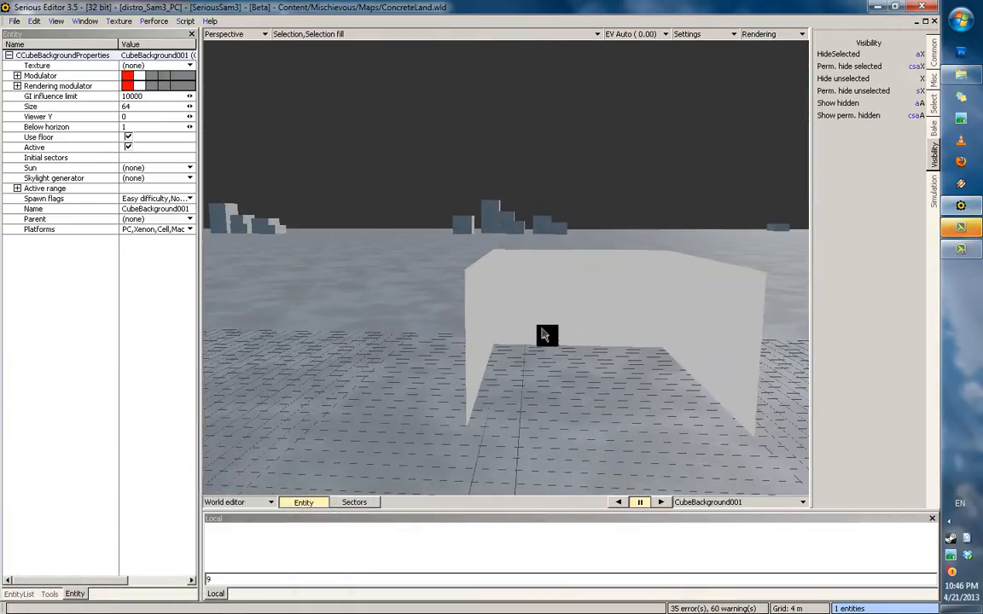
Step: Select the distant light DistantLight001 from the list of all entities in the map
click(55, 170)
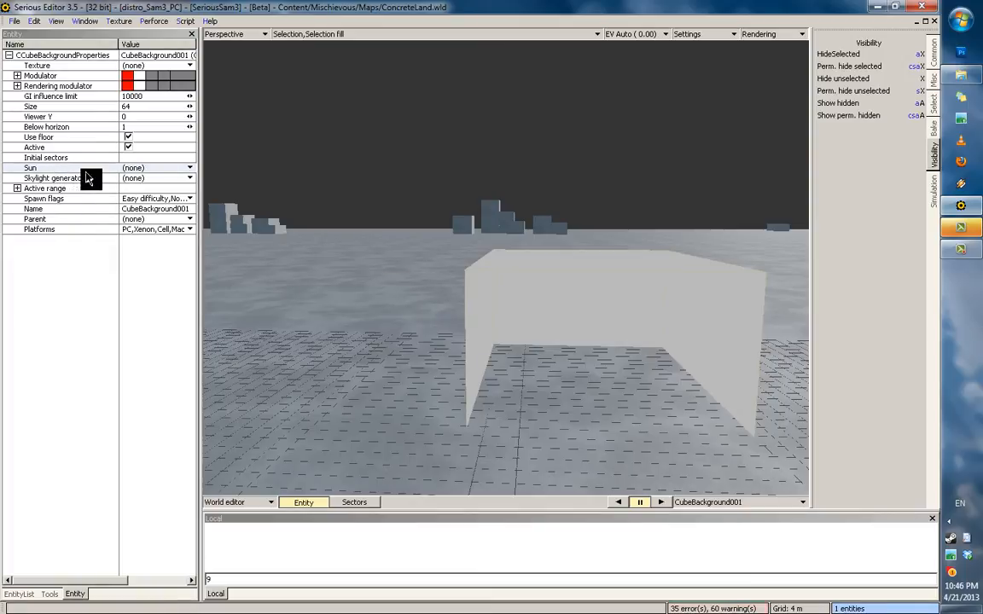
click(86, 174)
click(85, 170)
middle_drag(427, 227, 443, 255)
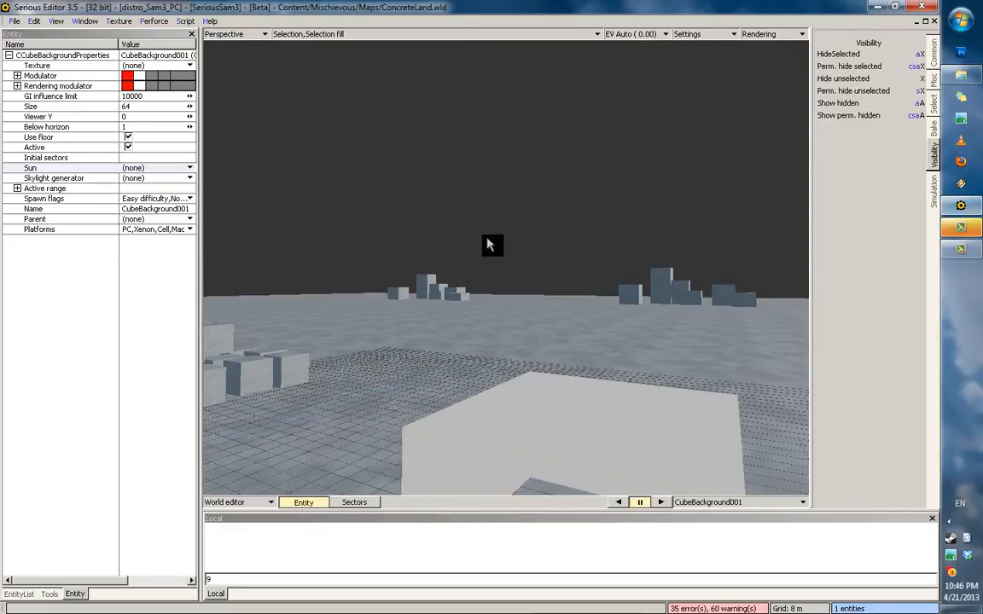
key(n)
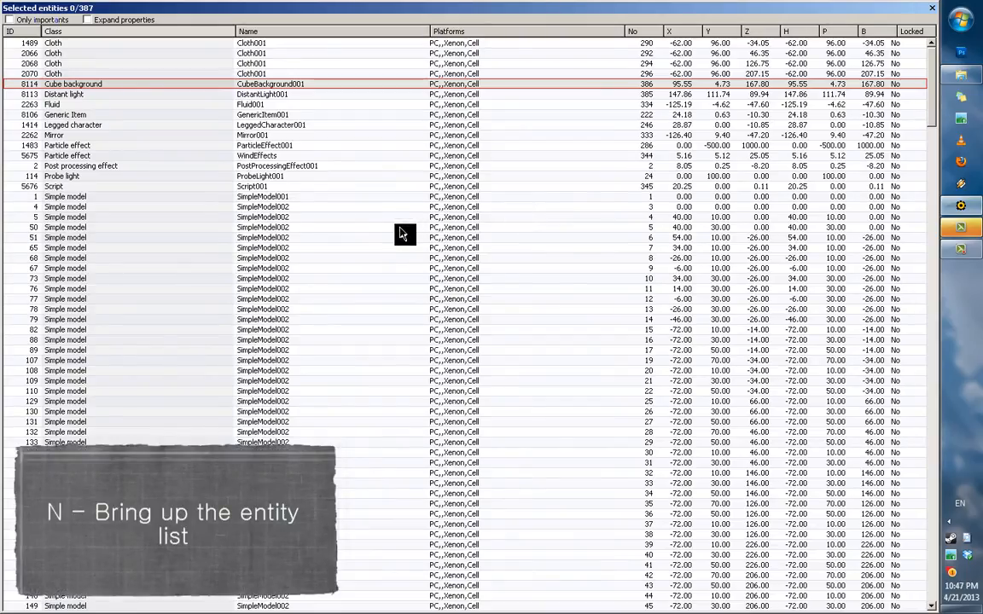
click(32, 95)
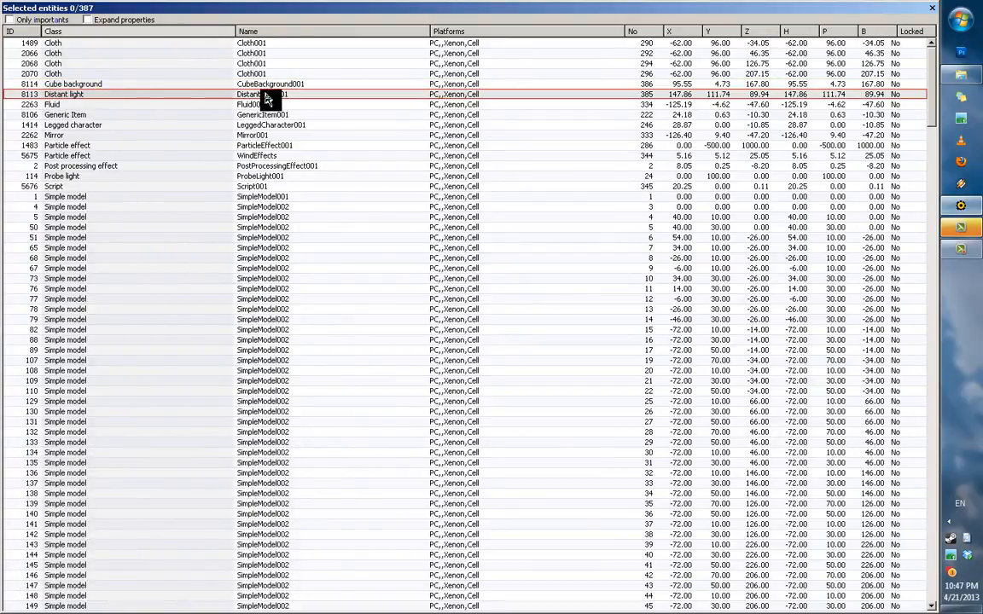
double_click(211, 94)
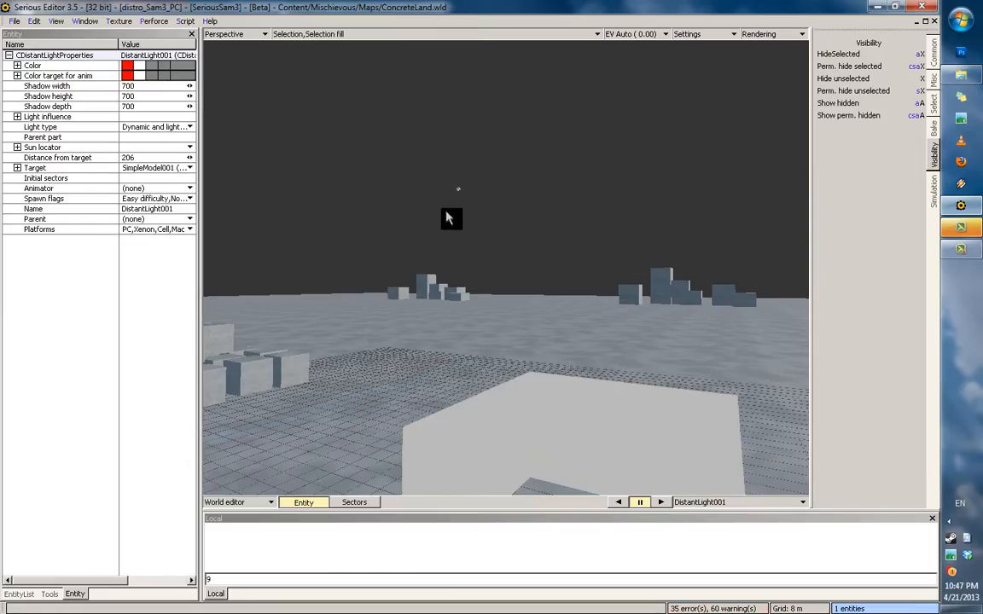
Step: Link the distant light to the cube background as its Sun
key(c)
middle_drag(447, 216, 719, 330)
click(426, 343)
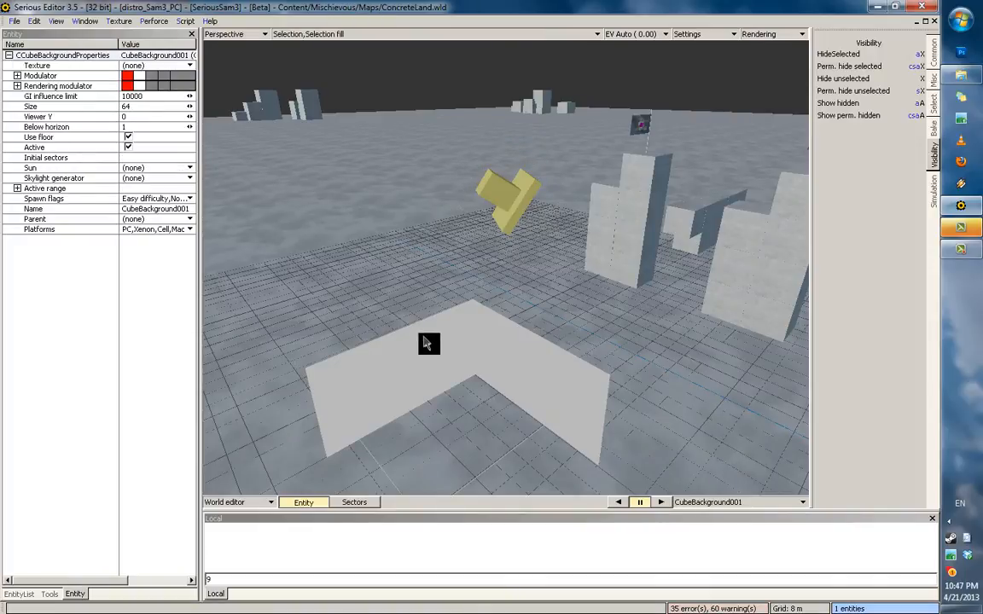
click(60, 169)
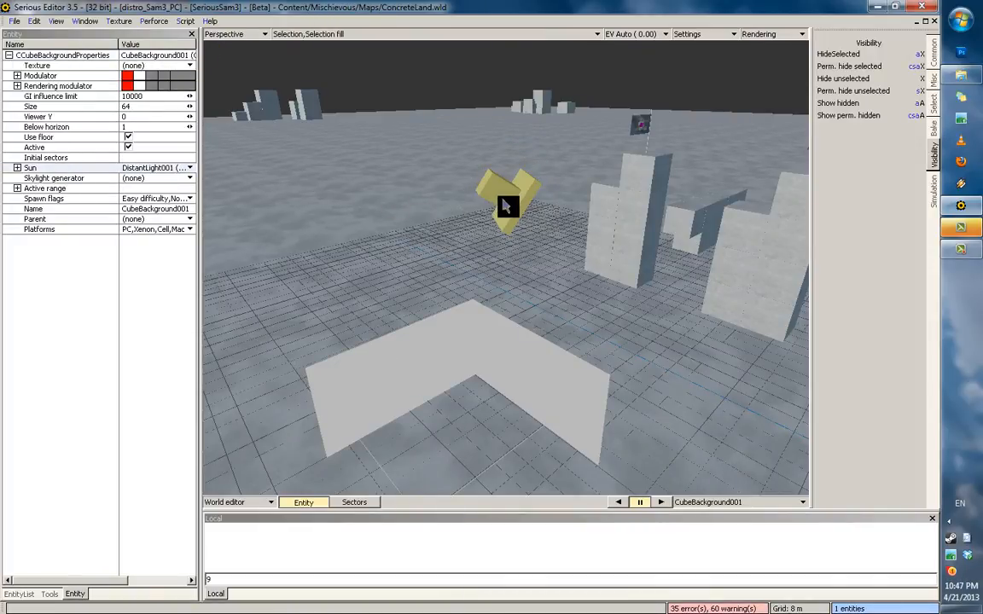
click(69, 171)
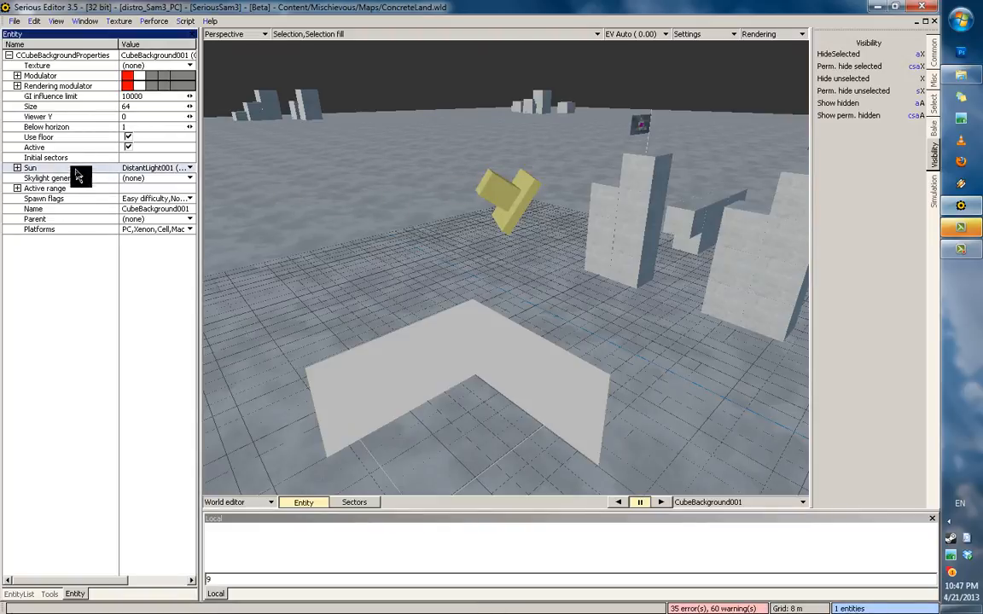
Step: Create a new local skylight generator for the cube background
click(85, 179)
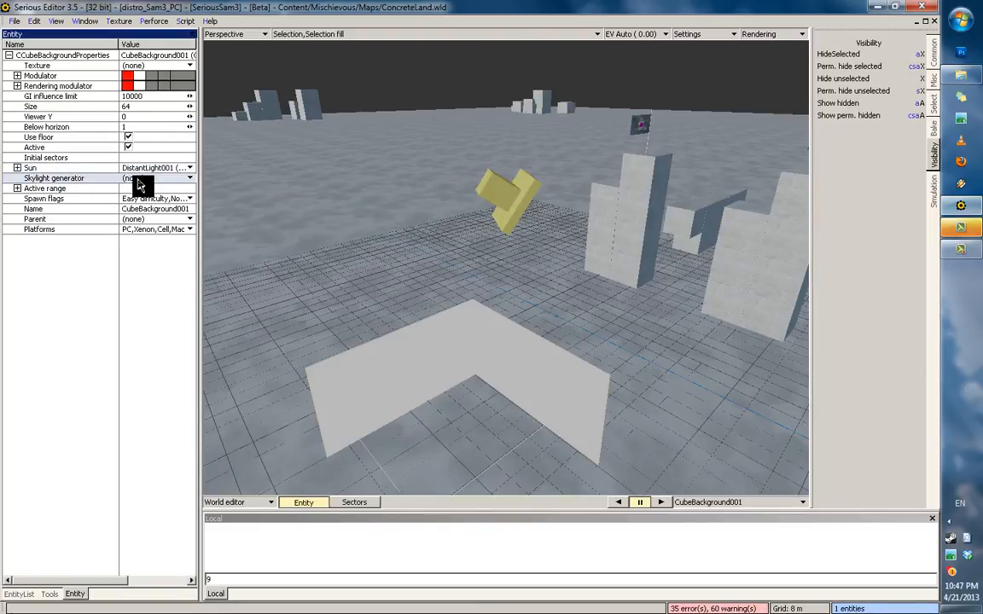
right_click(111, 175)
mouse_move(140, 177)
click(226, 178)
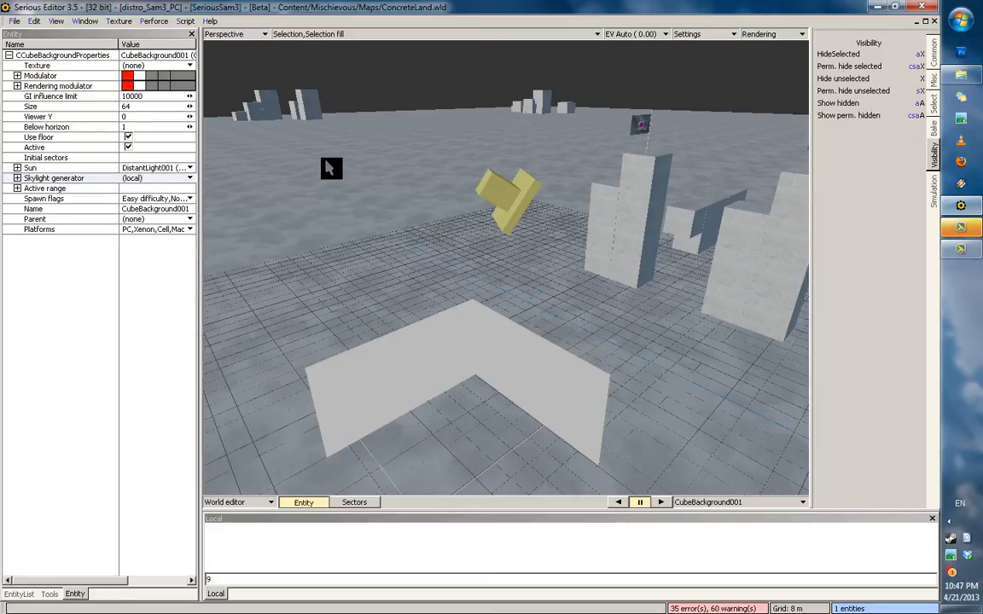
Step: Lower the cube background far beneath the map by setting its Y position to -1000
scroll(529, 309, up, 10)
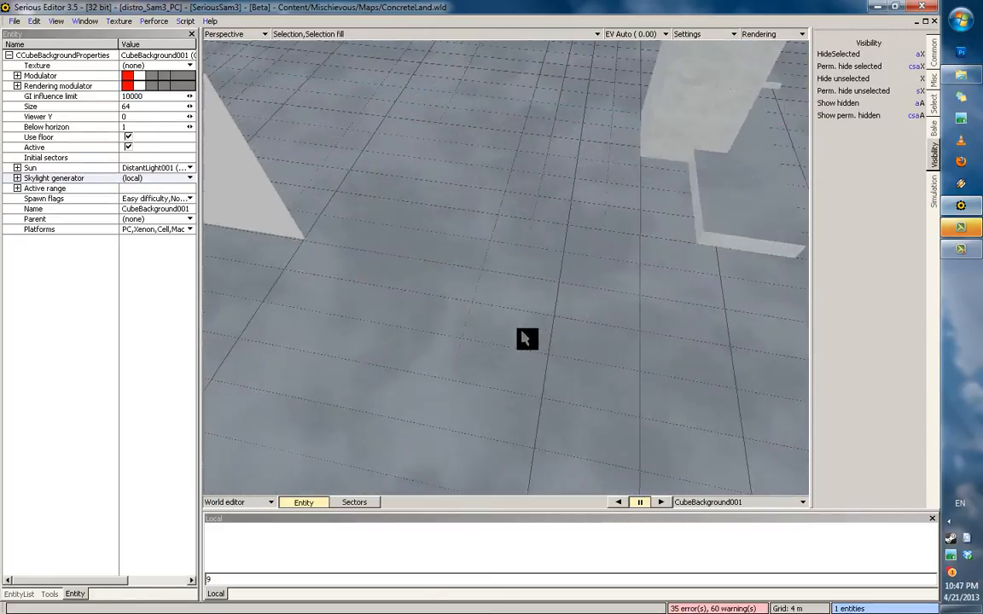
scroll(563, 347, up, 2)
alt+drag(563, 347, 535, 191)
click(108, 86)
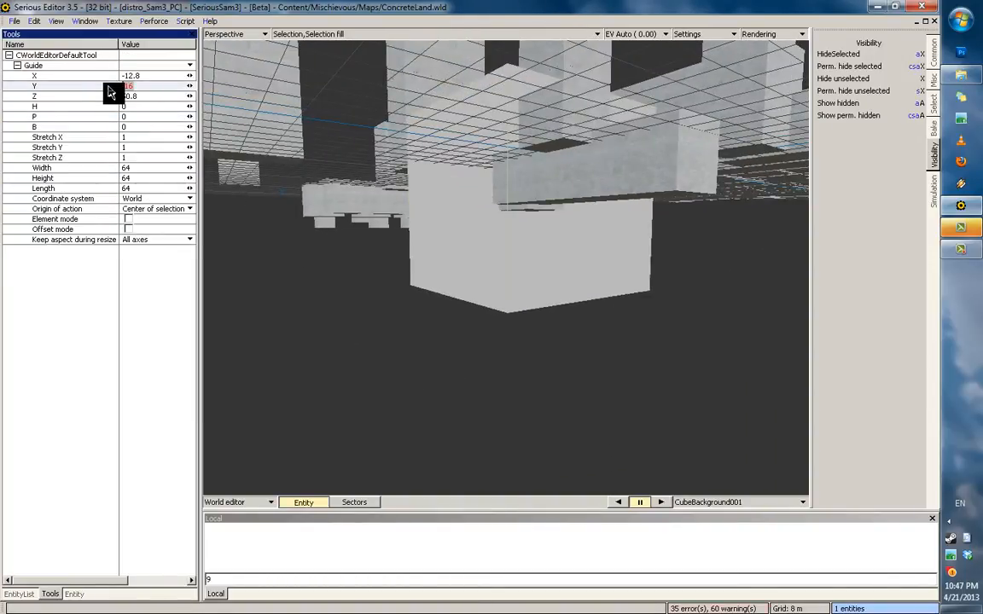
text(-1000)
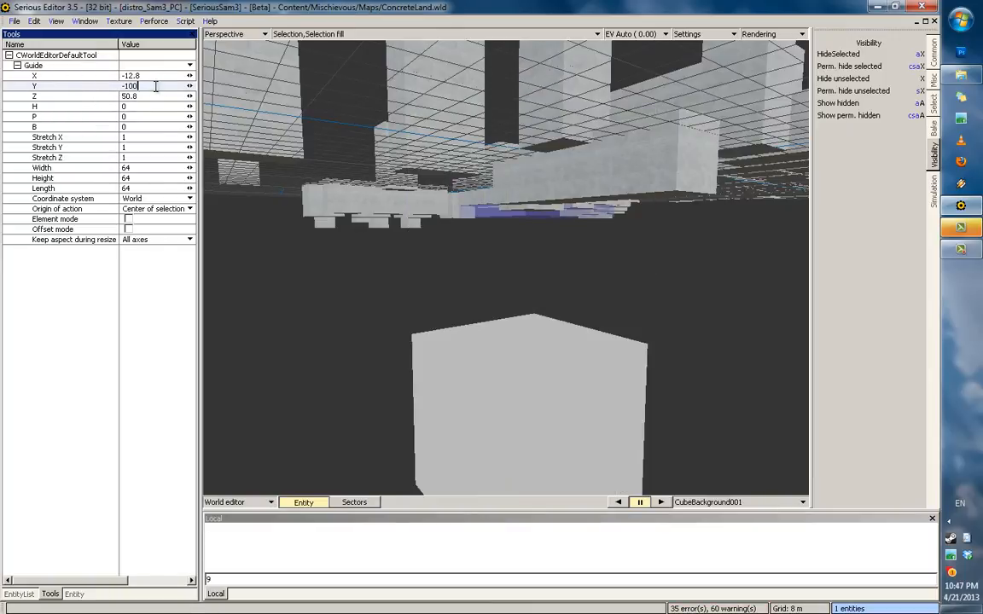
key(Return)
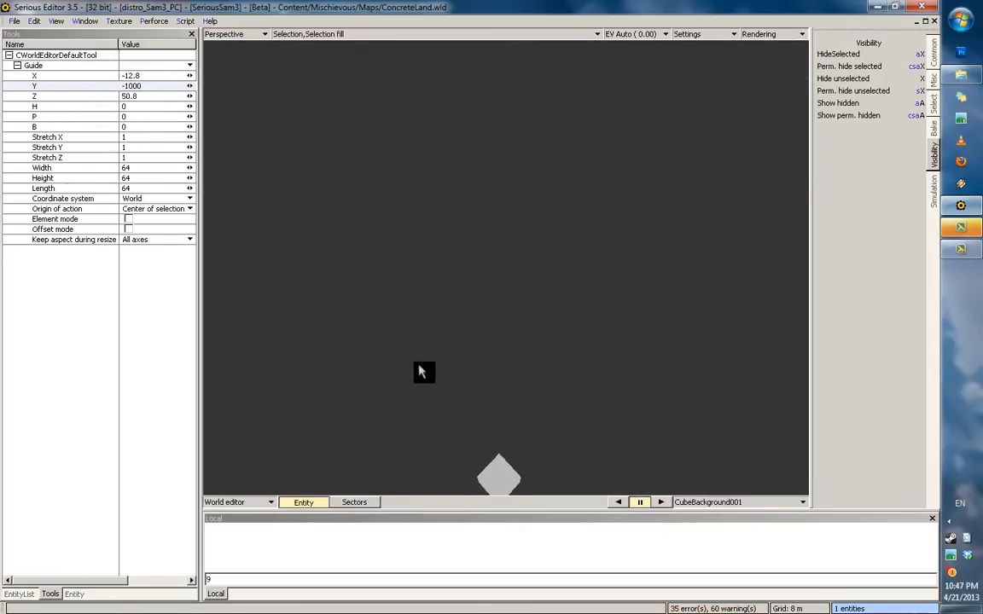
Step: Set the cube background's Y position to -2000 and centre the view on it
middle_drag(470, 315, 471, 314)
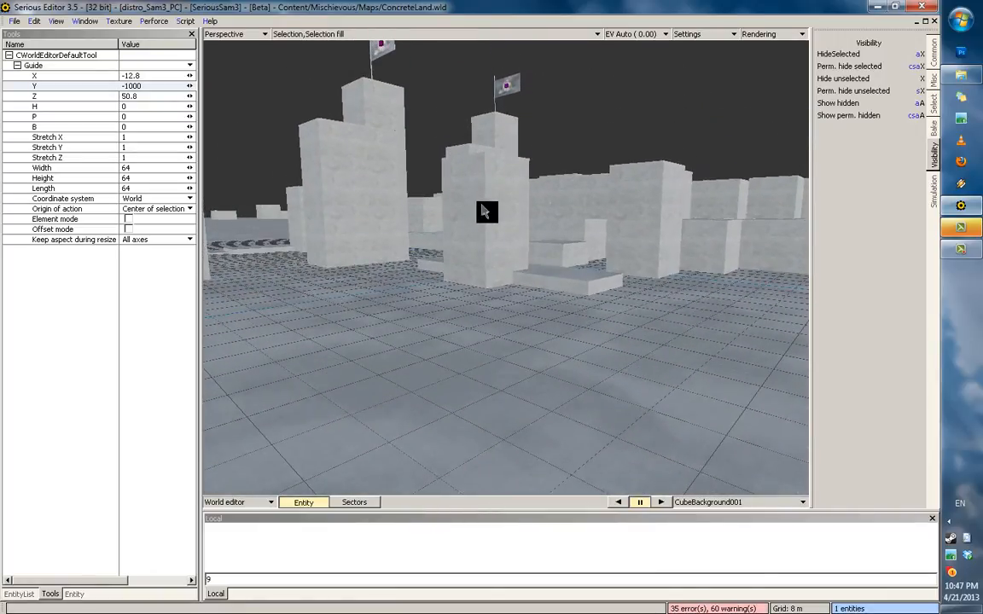
middle_drag(482, 206, 491, 200)
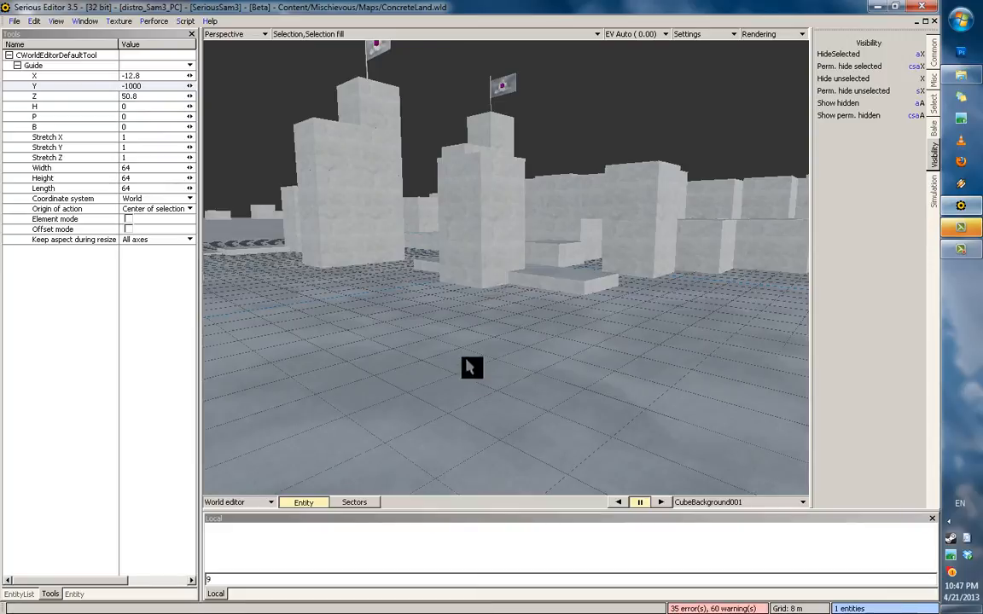
middle_drag(468, 366, 466, 534)
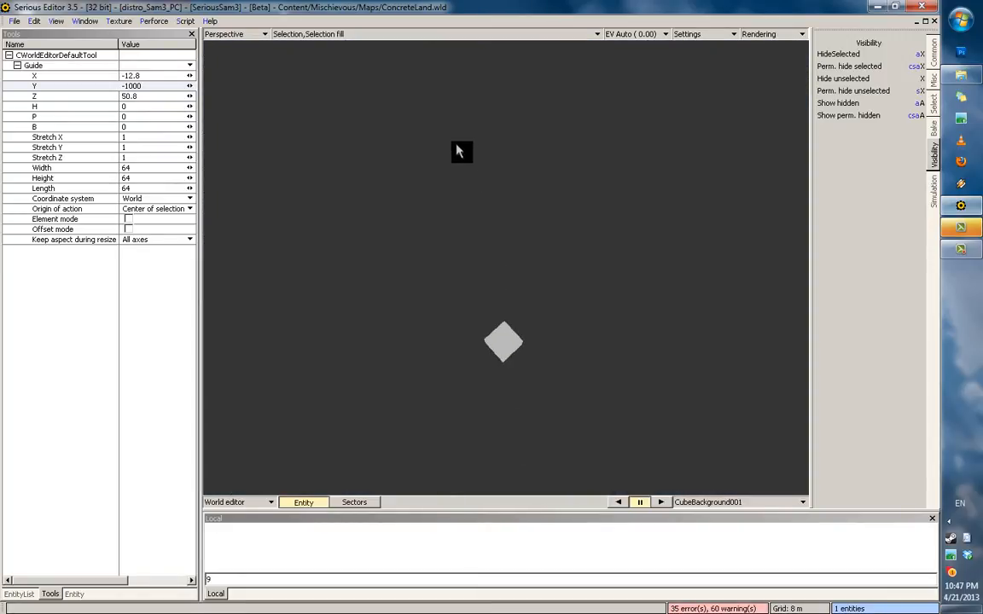
click(126, 87)
text(-2)
key(Return)
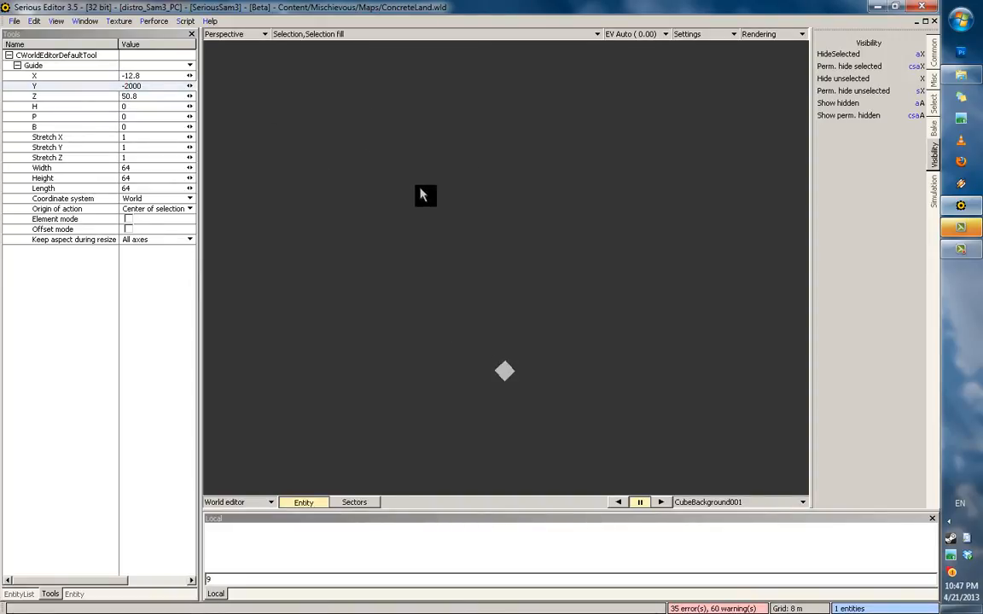
key(f)
mouse_move(511, 296)
alt+mouse_down()
mouse_move(332, 253)
mouse_move(391, 251)
mouse_move(799, 114)
mouse_move(504, 304)
alt+mouse_up()
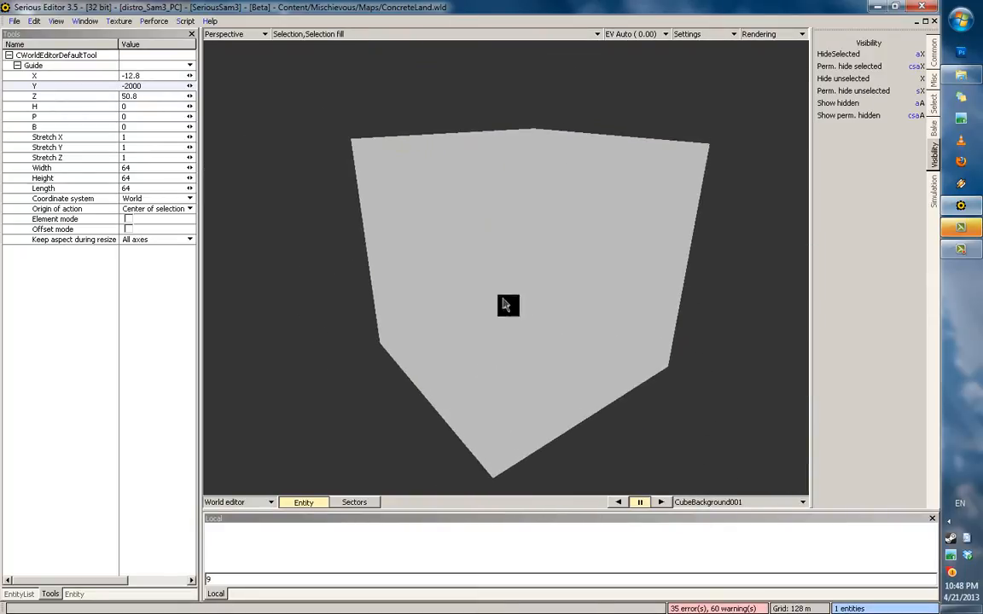
Step: Reset the cube background's skylight generator to none, create a new CSkylightGenerator and expand its settings
click(79, 595)
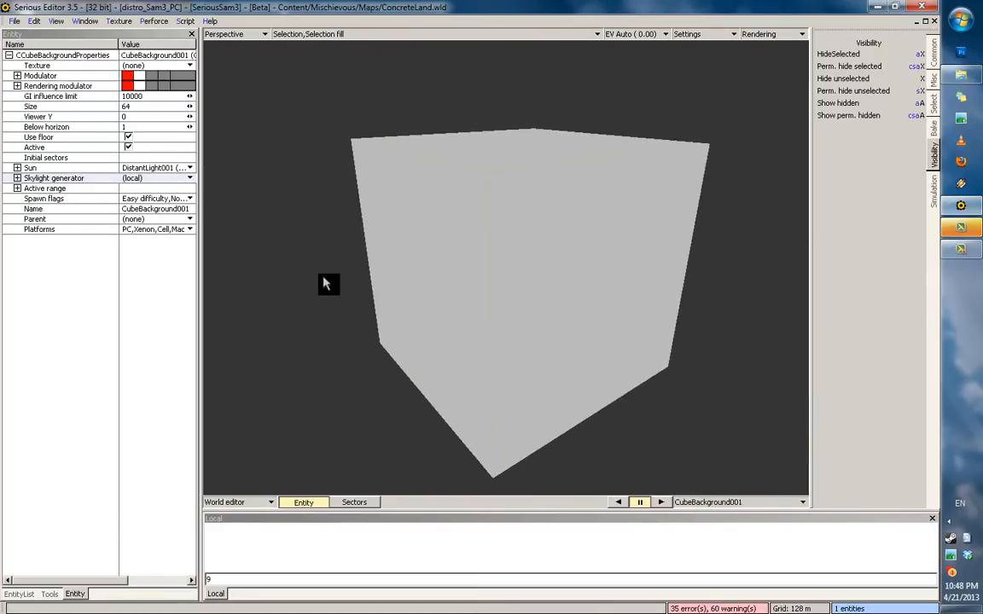
click(73, 173)
click(64, 180)
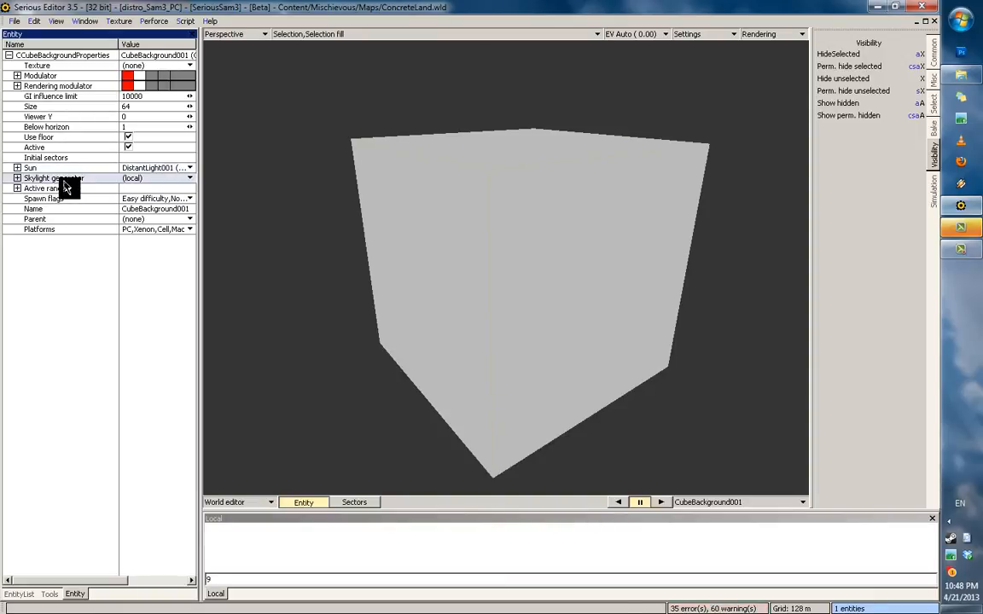
right_click(140, 183)
click(159, 240)
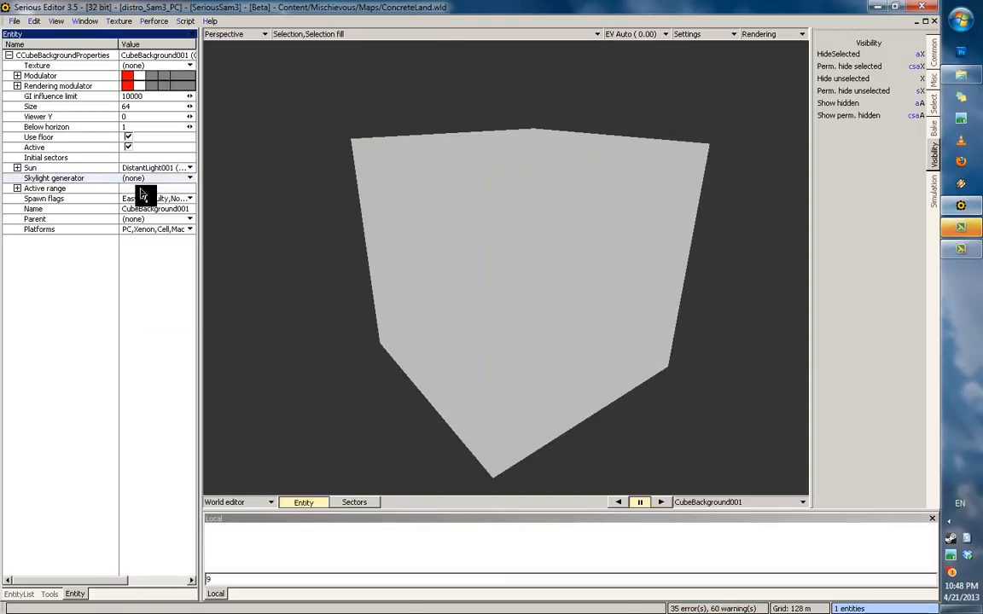
right_click(136, 183)
mouse_move(144, 191)
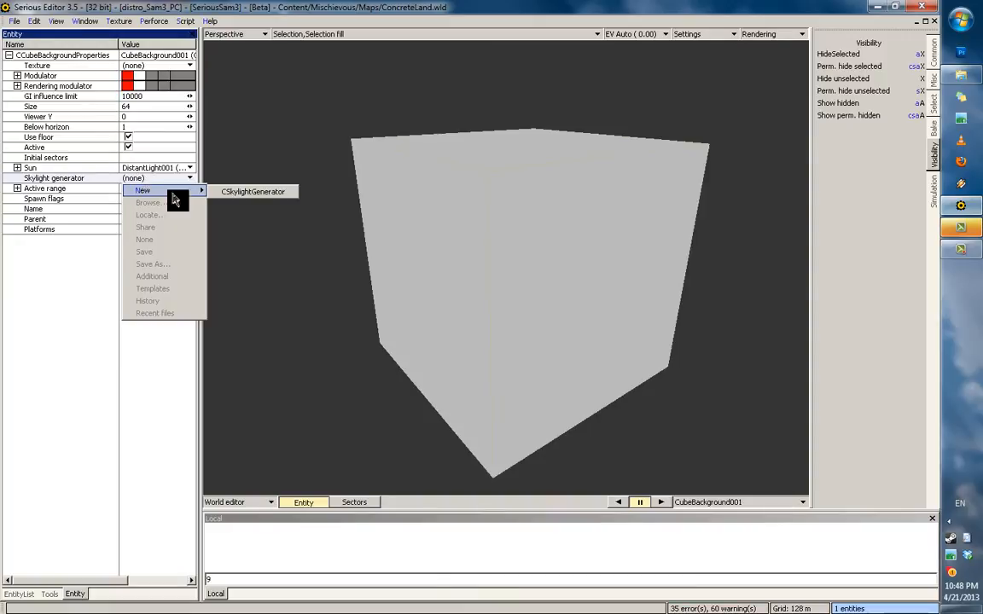
click(218, 193)
click(17, 178)
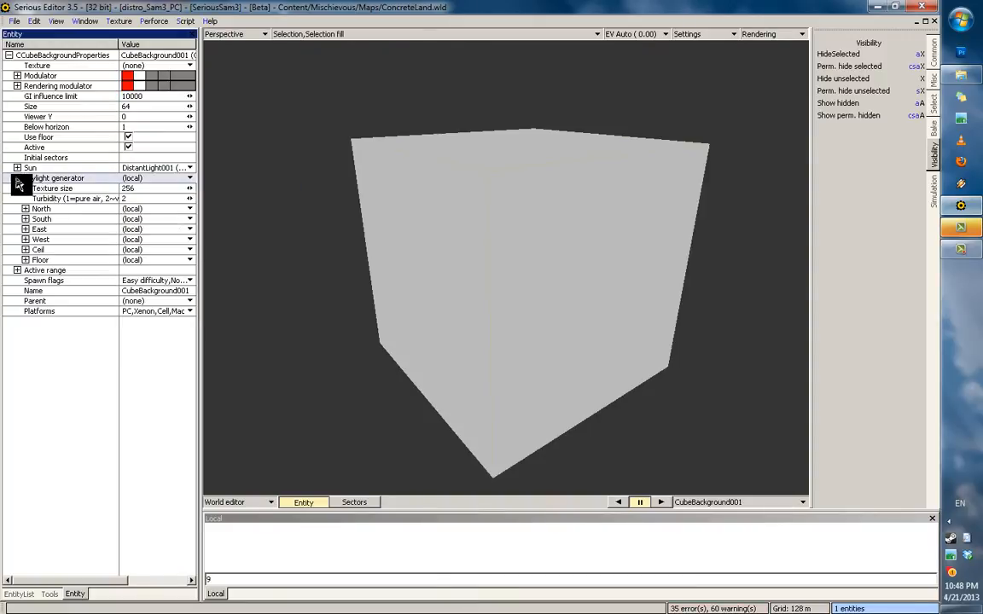
Step: Bake the selected cube background and examine the generated sky on the cube and above the concrete blocks
alt+drag(278, 225, 365, 238)
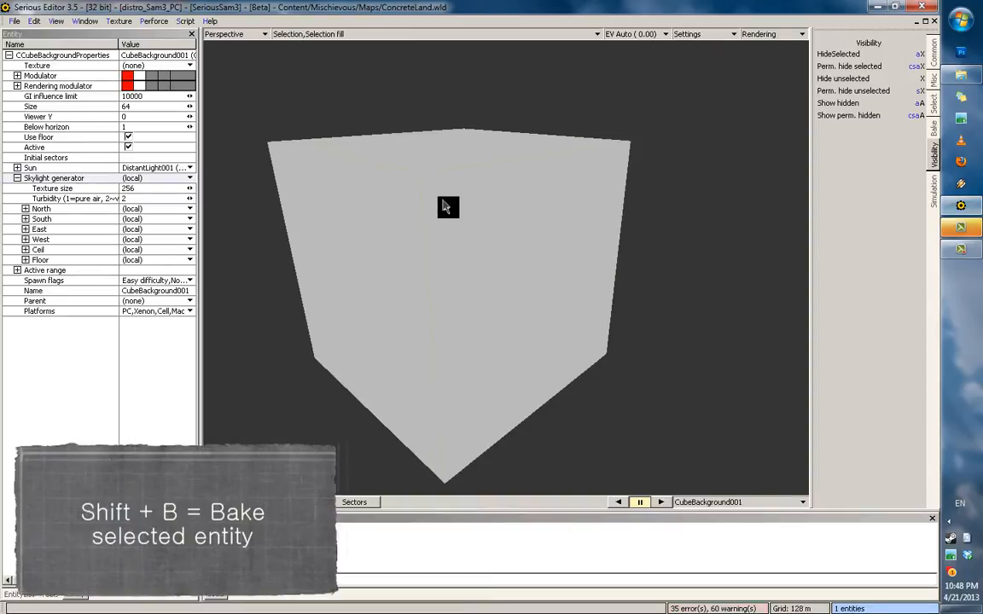
key(shift+b)
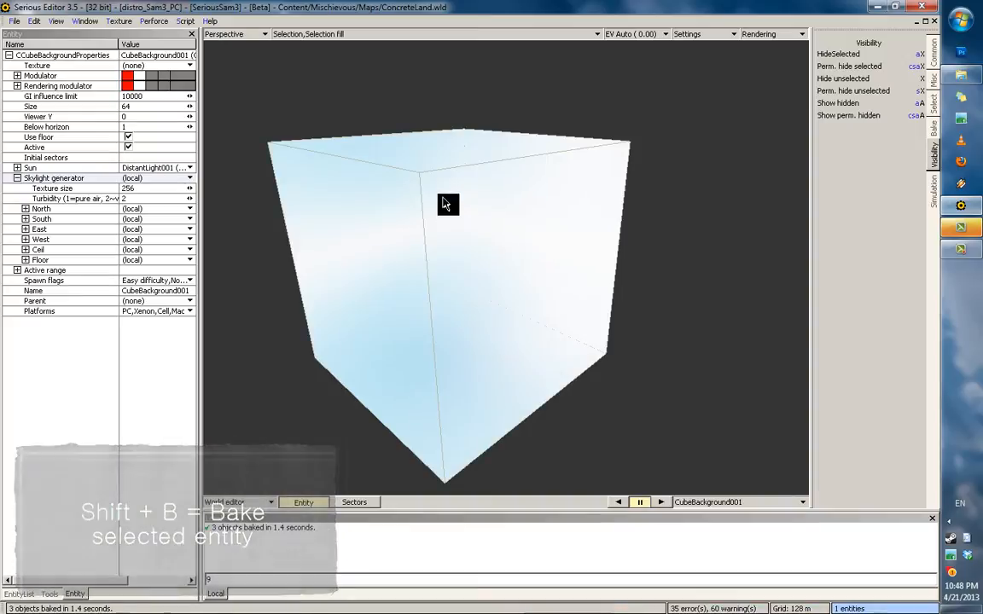
alt+drag(459, 249, 529, 241)
scroll(439, 247, up, 5)
scroll(297, 188, down, 5)
scroll(429, 276, up, 5)
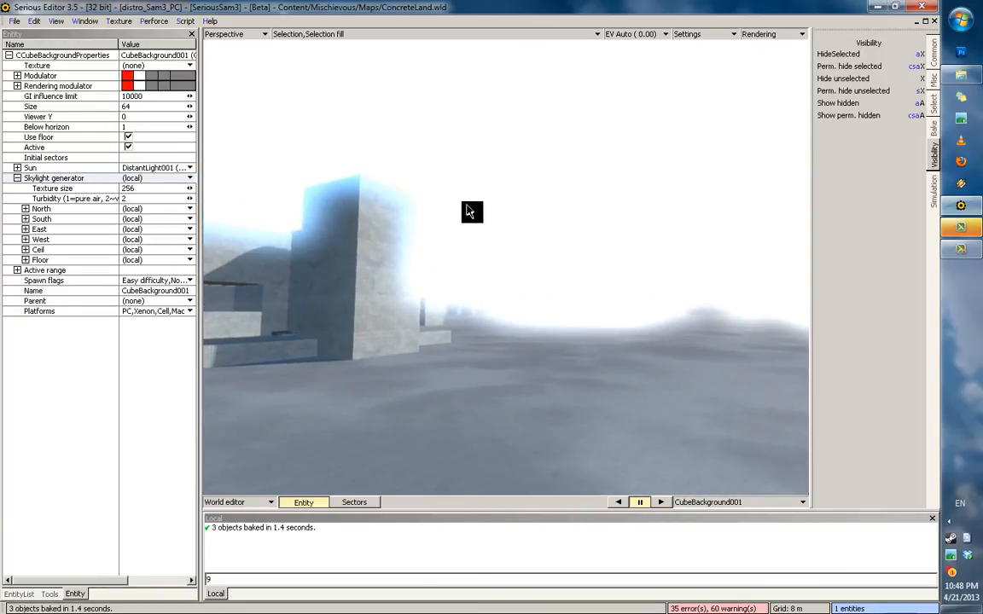
alt+drag(409, 184, 575, 176)
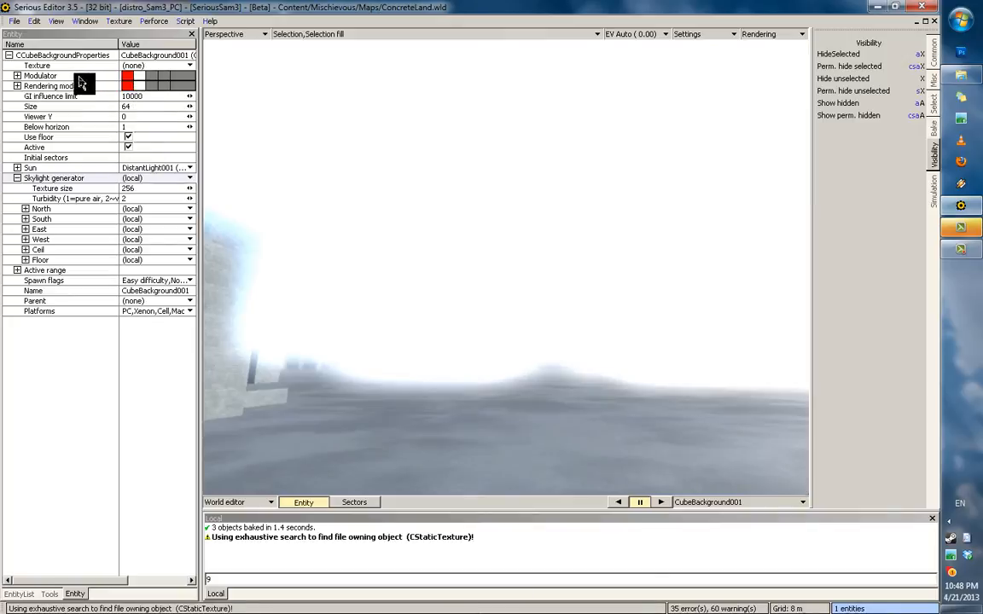
Step: Darken the cube background's modulator to dim the generated sky, and check the result around the distant towers
click(23, 77)
click(17, 77)
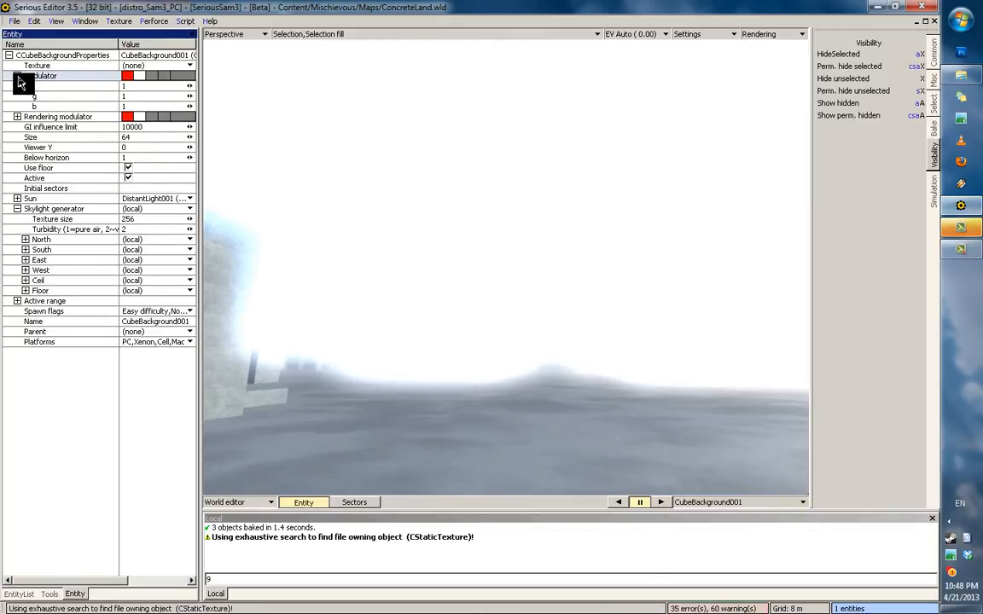
click(17, 76)
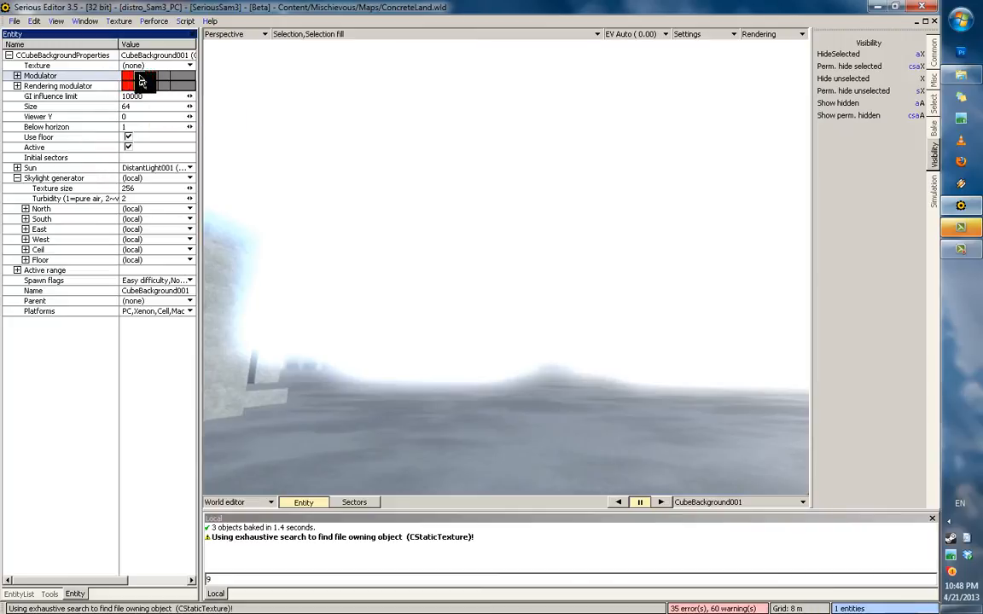
mouse_move(151, 76)
mouse_down()
mouse_move(102, 75)
mouse_move(157, 82)
mouse_up()
middle_drag(416, 197, 547, 186)
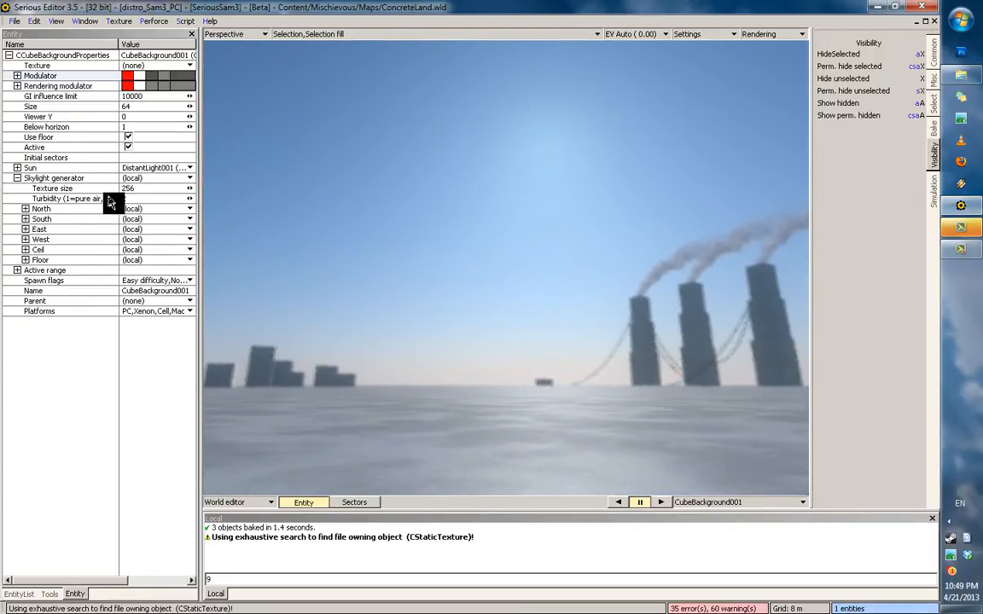
Step: Try a skylight generator turbidity of 1.5, rebake the cube background and examine the sky
click(75, 200)
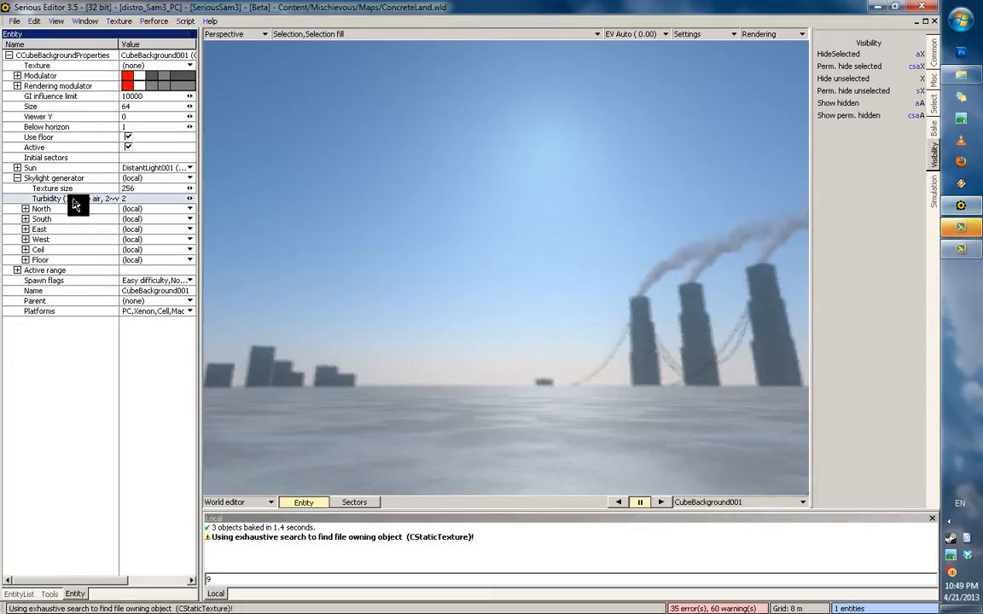
drag(118, 43, 123, 67)
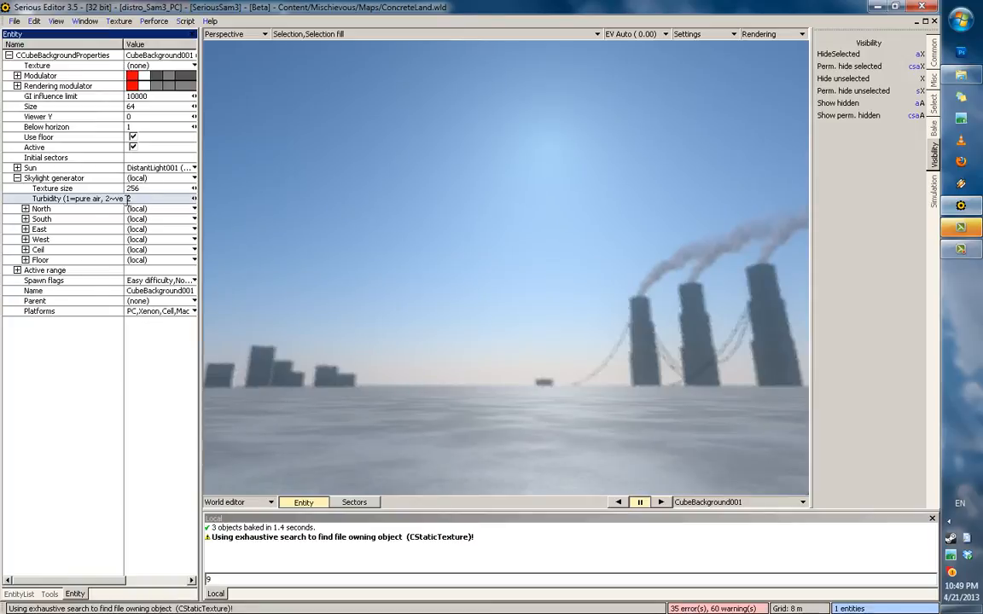
drag(133, 199, 114, 210)
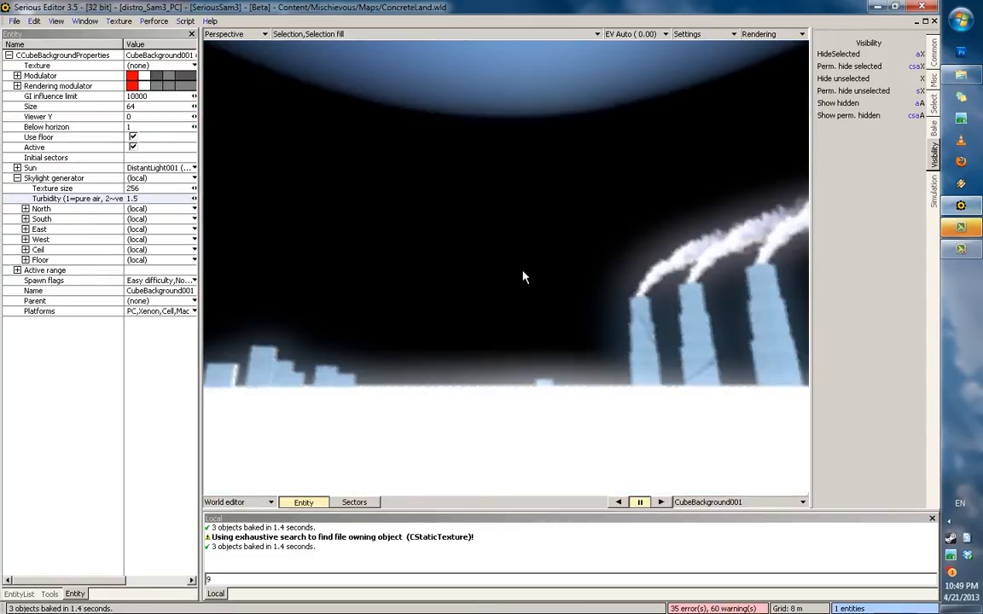
middle_drag(701, 273, 522, 271)
Step: Try a turbidity of 1 for the skylight generator, rebake and look around the horizon
click(147, 199)
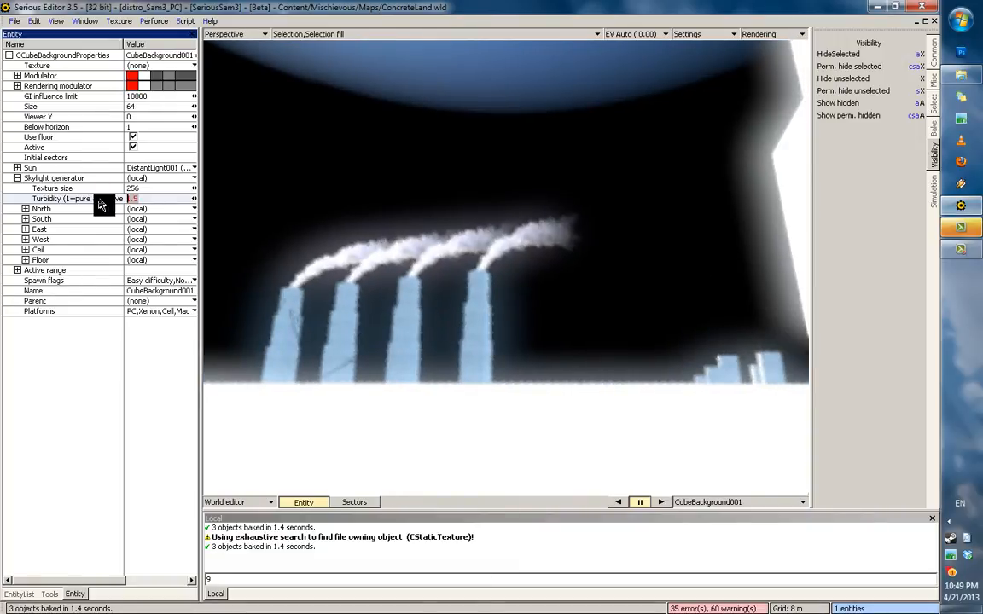
click(420, 256)
key(ctrl+b)
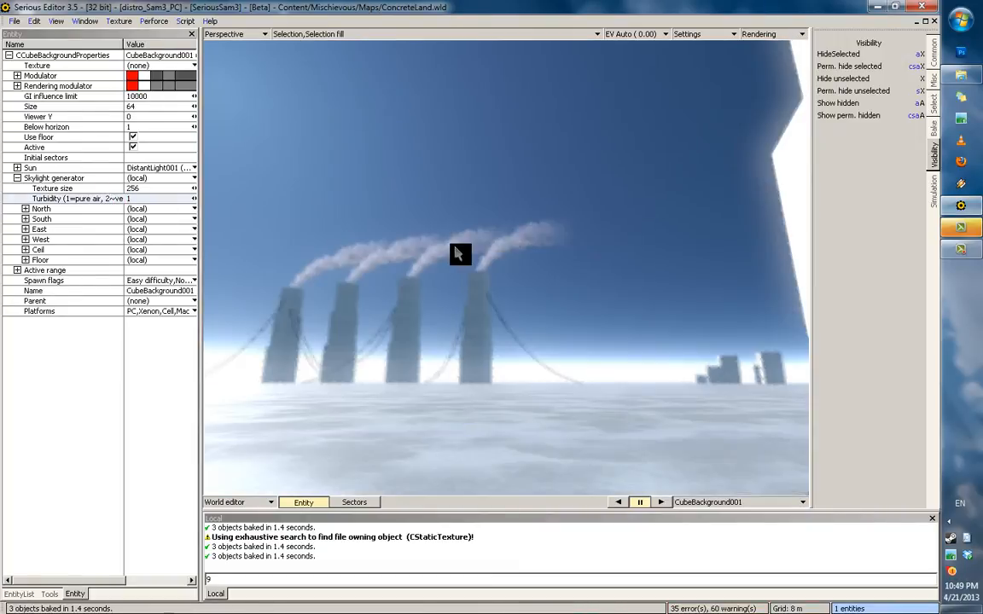
middle_drag(458, 253, 237, 268)
Step: Try raising the skylight generator's turbidity to 1.2 and rebake the cube background
click(150, 198)
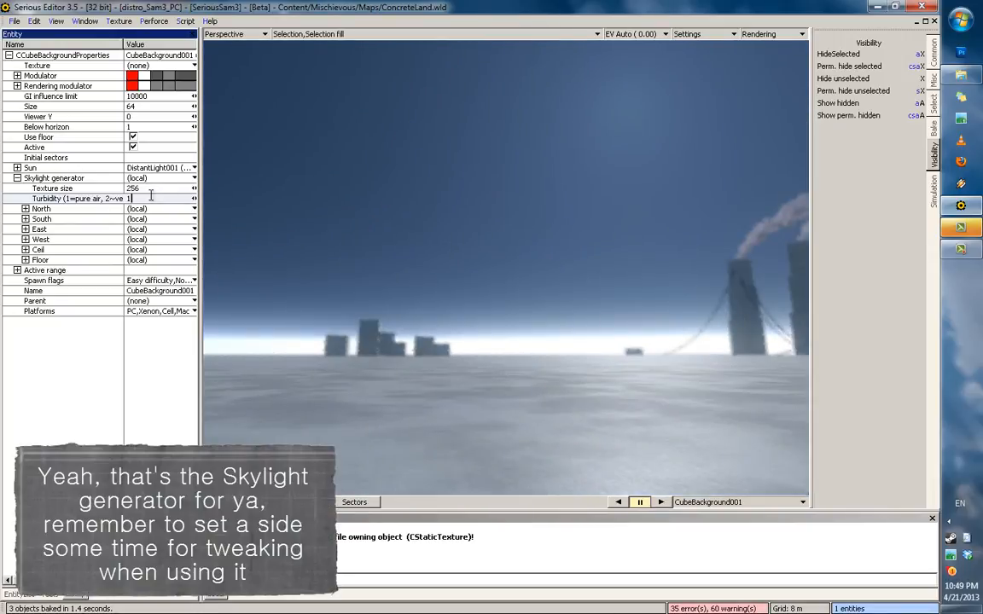
key(Return)
key(ctrl+b)
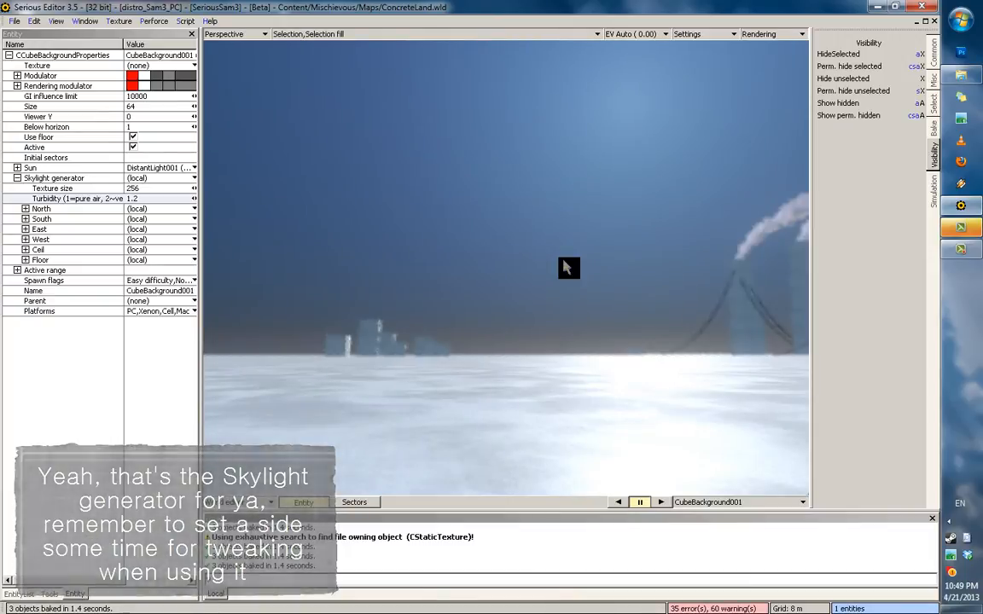
Step: Return the skylight generator's turbidity to 1, rebake the cube background and check the sky above the towers
drag(148, 198, 100, 205)
text(1)
key(Return)
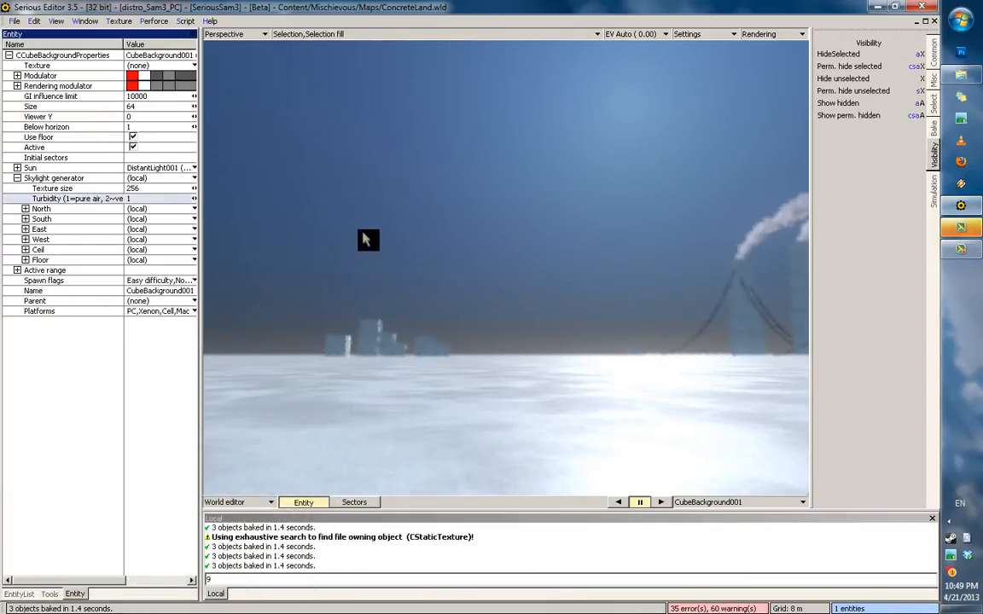
key(ctrl+b)
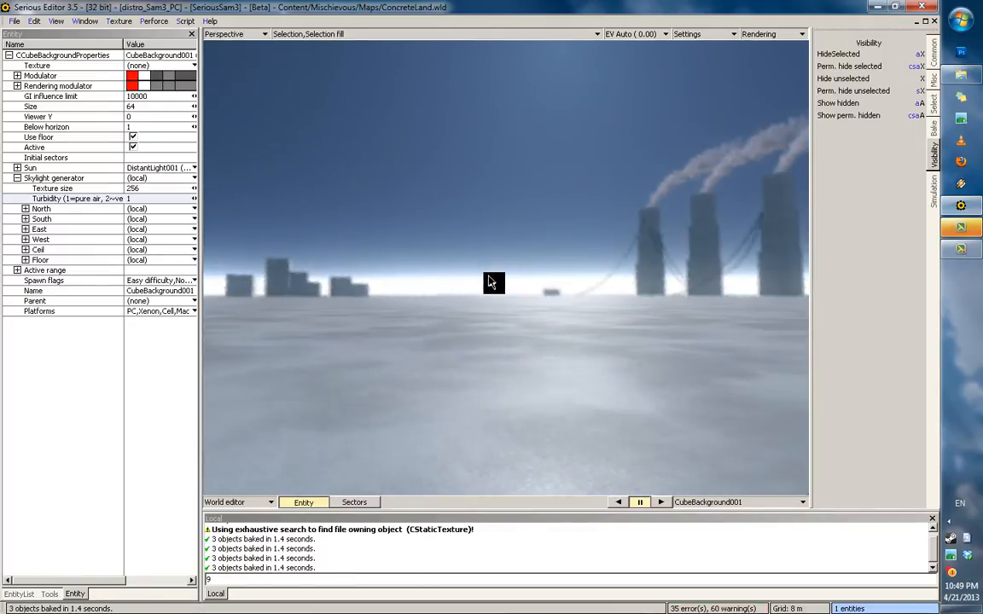
middle_drag(489, 277, 475, 217)
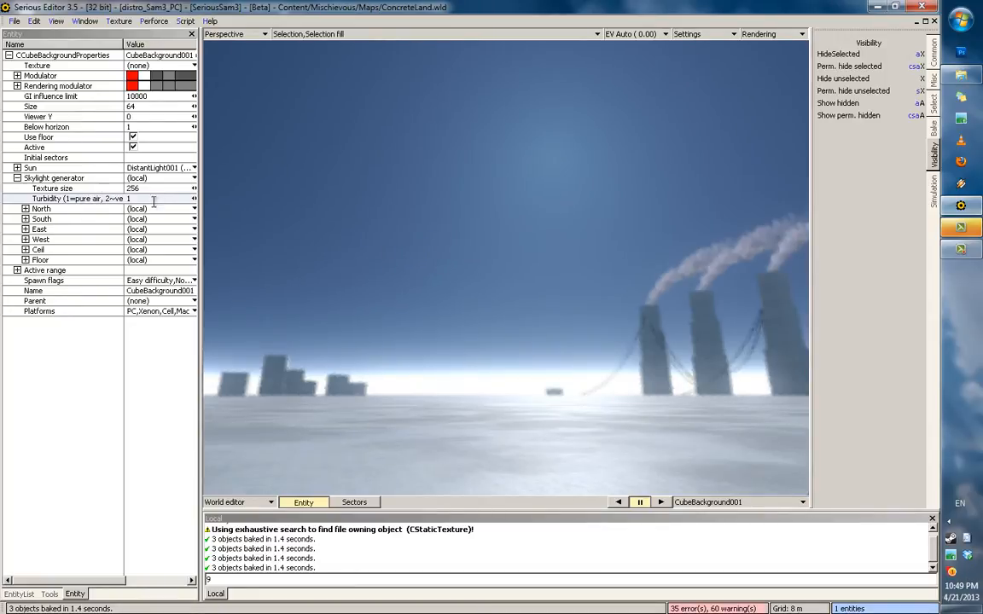
Step: Try a turbidity of 4, rebake the cube background and examine the sky around the concrete blocks
click(103, 199)
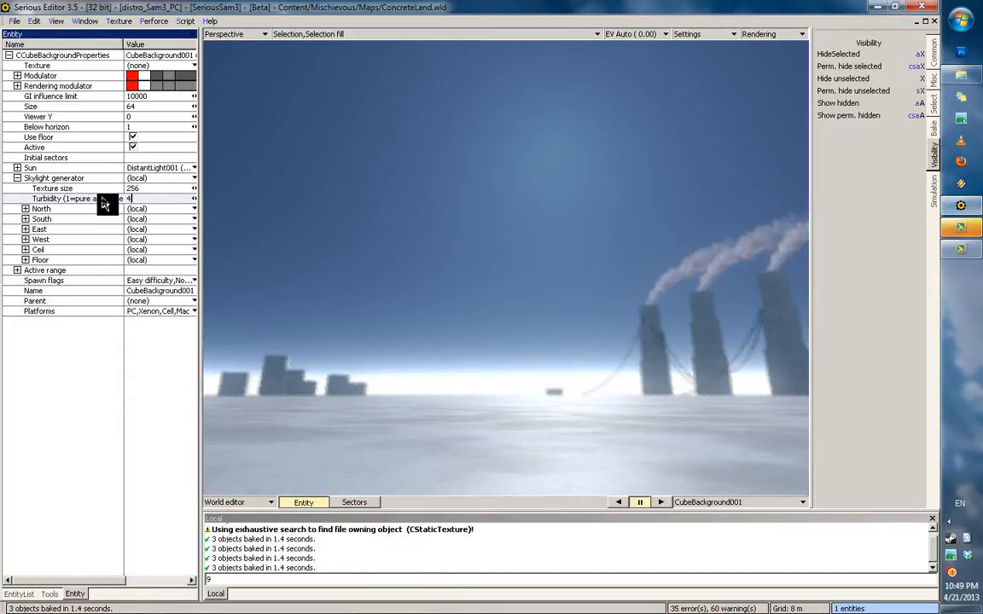
key(Return)
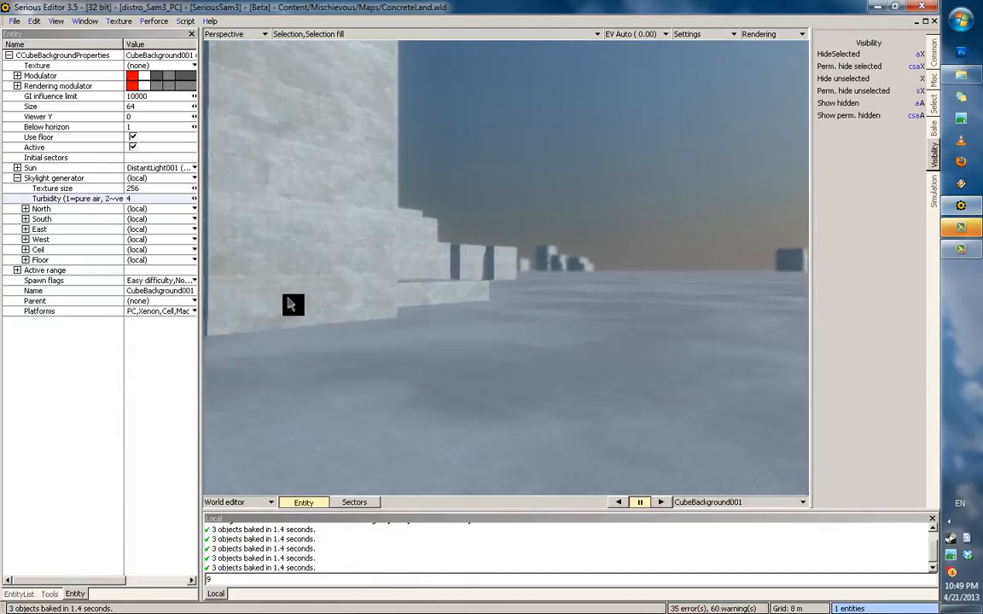
middle_drag(289, 303, 459, 291)
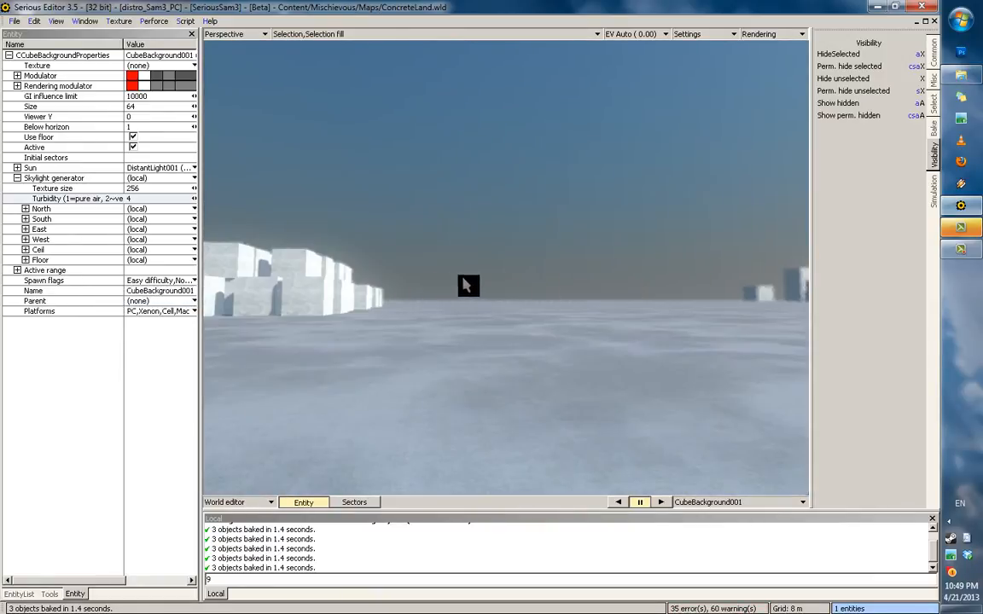
middle_drag(515, 278, 446, 283)
Step: Lower the skylight generator's turbidity to 2 and rebake the cube background for comparison
drag(143, 203, 110, 204)
text(2)
key(Return)
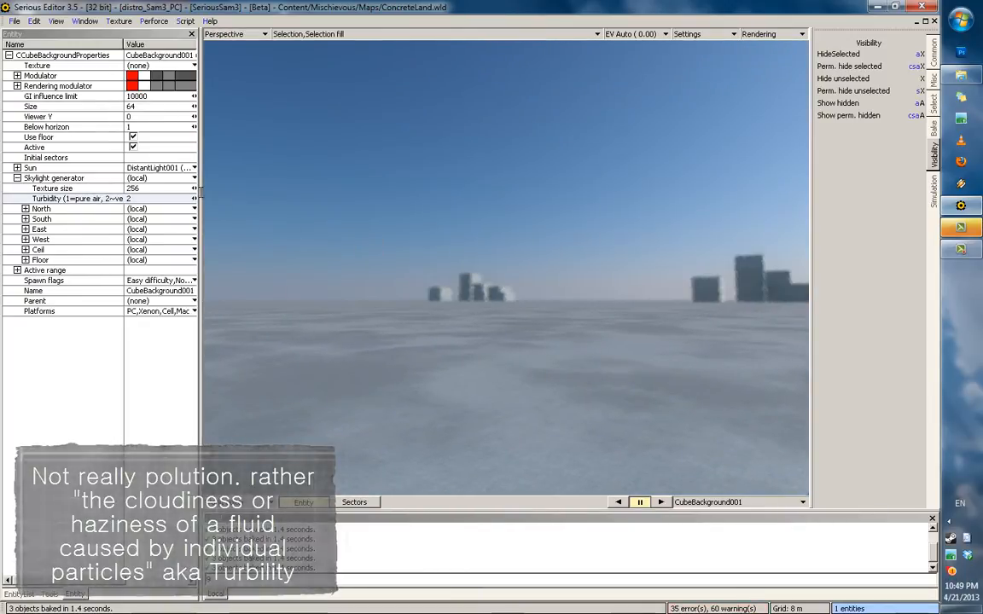
Step: Try a turbidity of 3, rebake the cube background and examine the sky in several directions
drag(143, 200, 102, 205)
text(3)
key(Return)
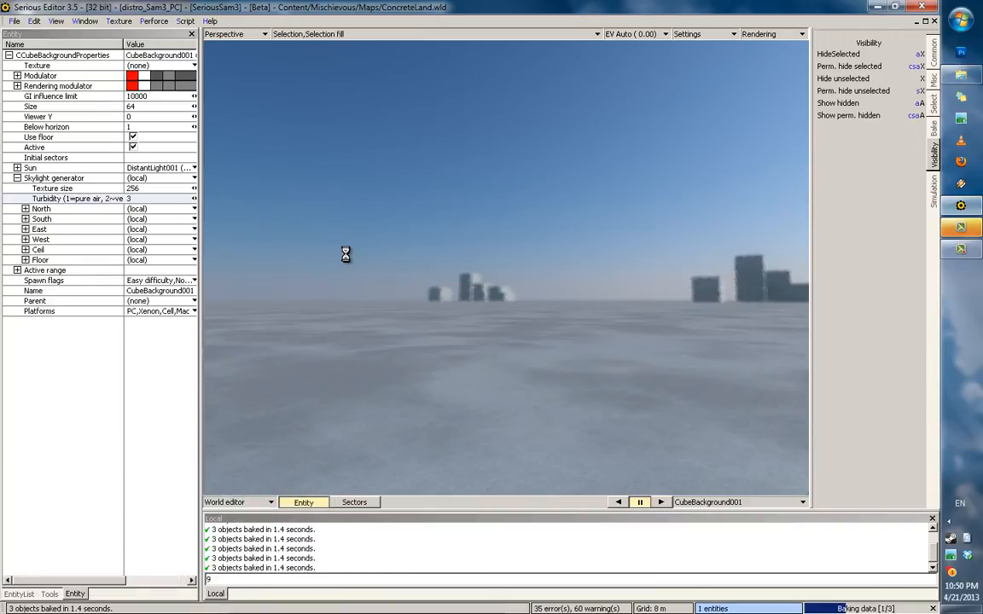
middle_drag(355, 259, 184, 245)
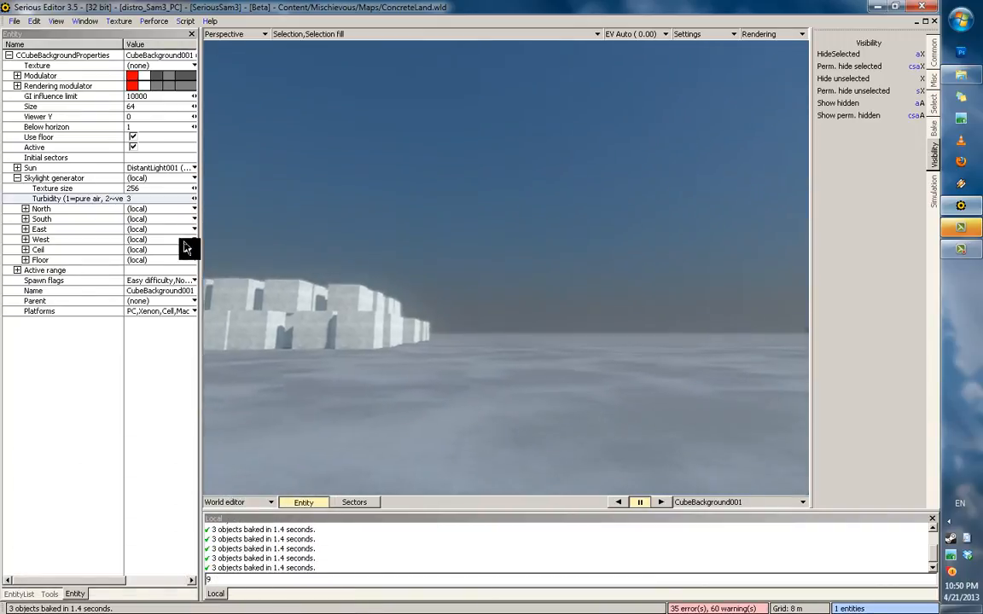
middle_drag(498, 301, 100, 303)
middle_drag(466, 315, 211, 272)
Step: Try a strong turbidity of 7, rebake the cube background and examine the hazy sky
drag(142, 201, 91, 204)
text(7)
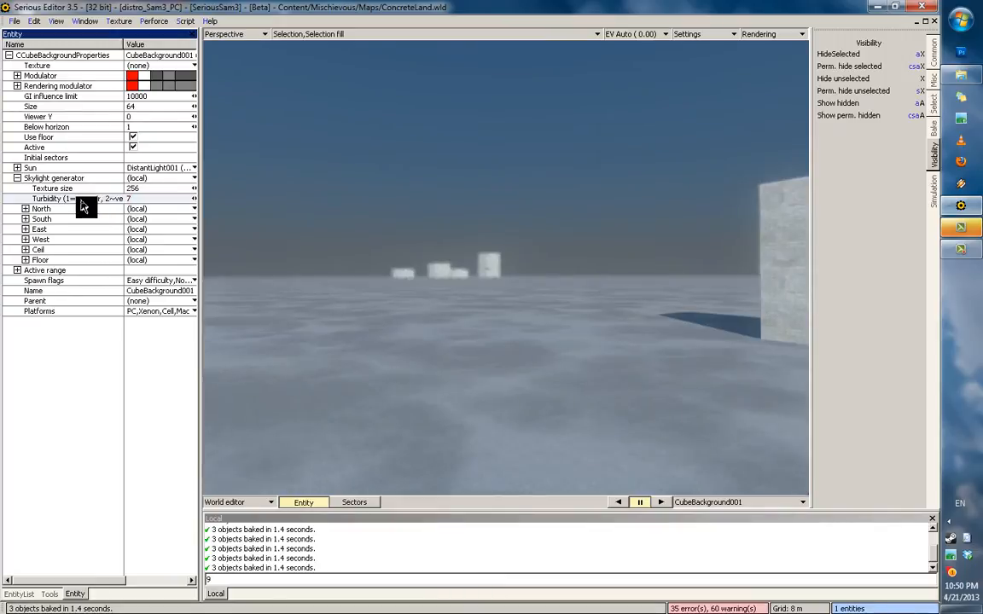
click(497, 276)
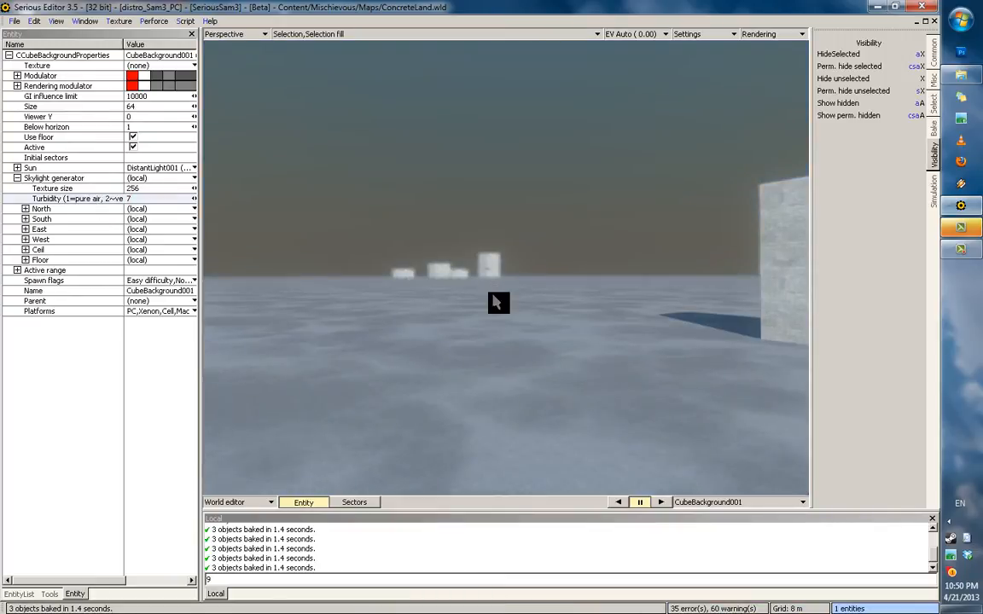
middle_drag(494, 298, 377, 339)
Step: Reduce the skylight generator's turbidity to 4, rebake and compare the sky towards the horizon
drag(130, 199, 98, 207)
text(4)
click(433, 257)
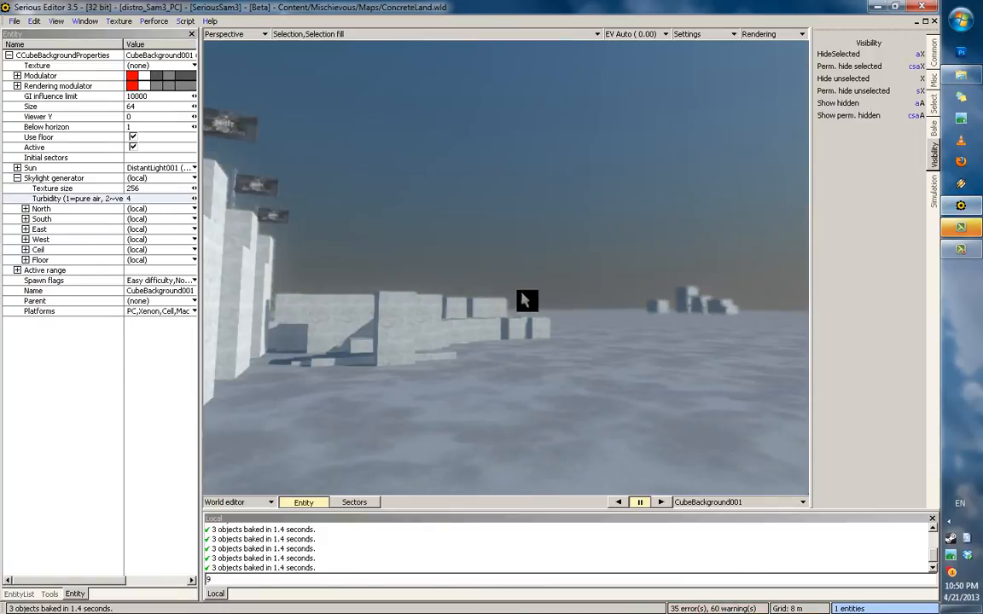
click(134, 201)
middle_drag(548, 297, 662, 253)
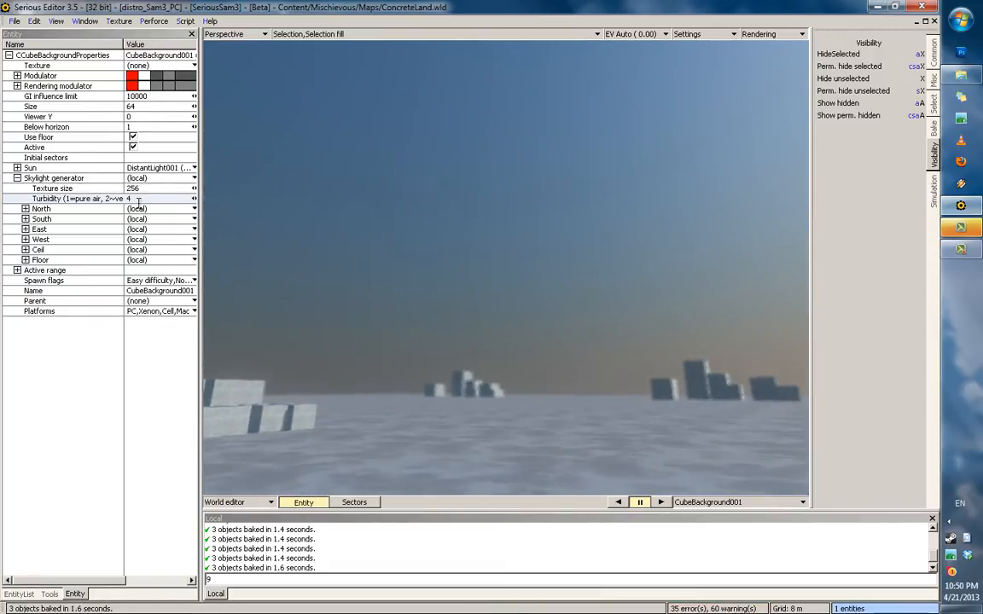
Step: Set the skylight generator's turbidity to 2, rebake the cube background and check the sky over the blocks
drag(138, 203, 90, 208)
text(2)
key(Return)
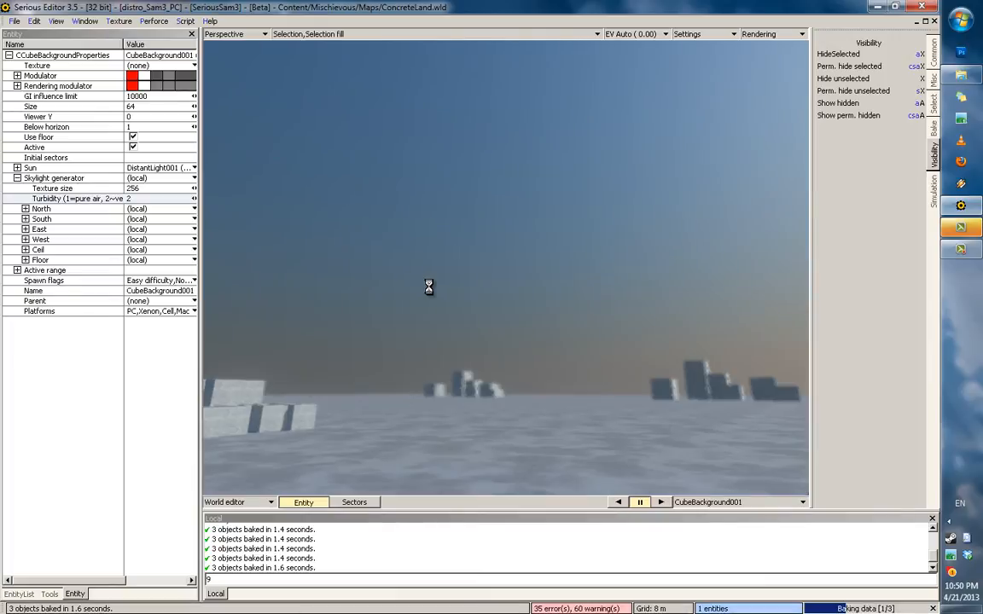
middle_drag(434, 292, 325, 305)
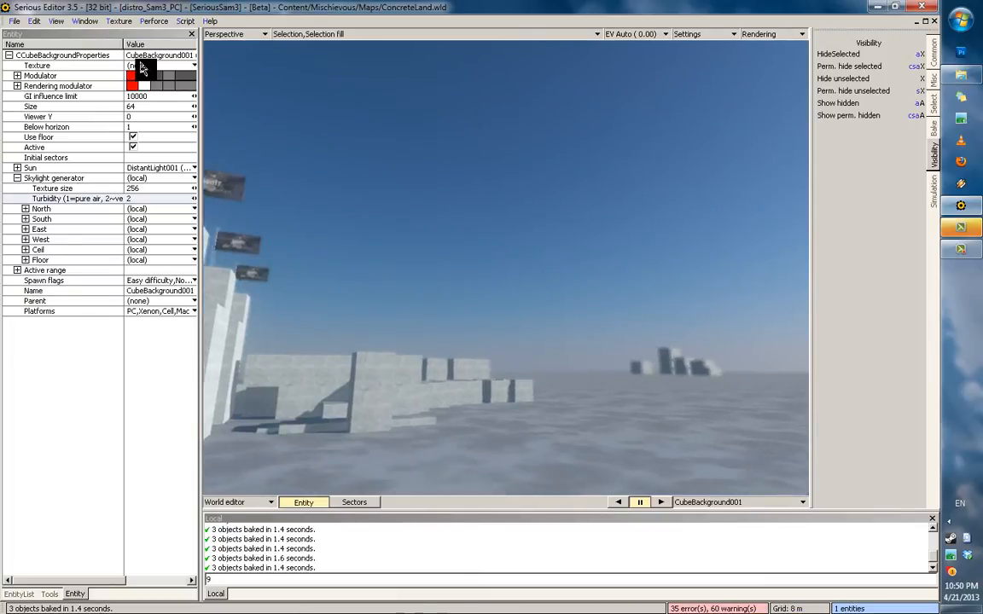
Step: Brighten the cube background's modulator to a value of about 0.043 and check the sky near the sun
mouse_move(161, 77)
mouse_down()
mouse_move(209, 78)
mouse_move(144, 78)
mouse_move(154, 77)
mouse_up()
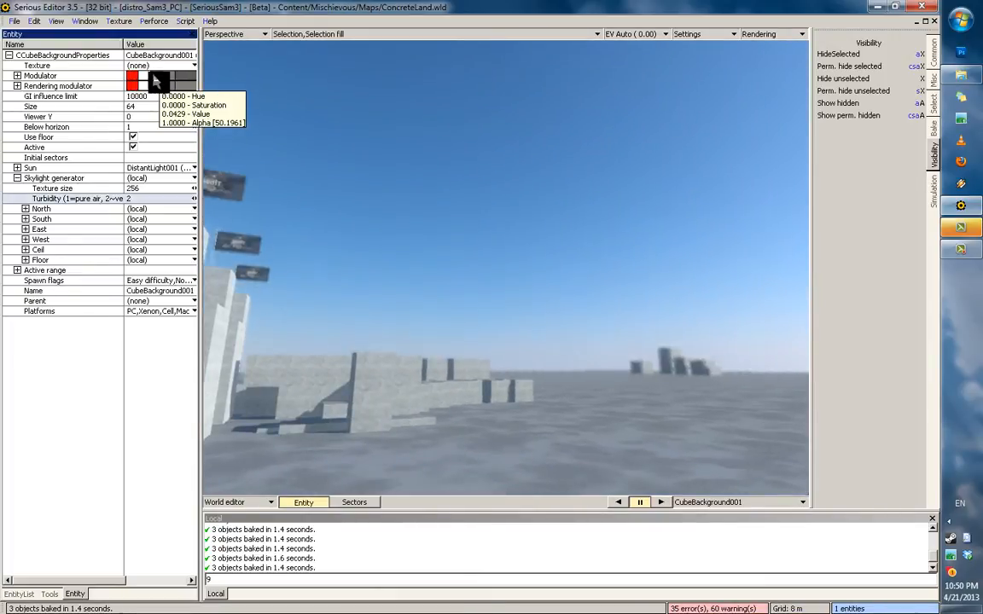
middle_drag(462, 219, 742, 229)
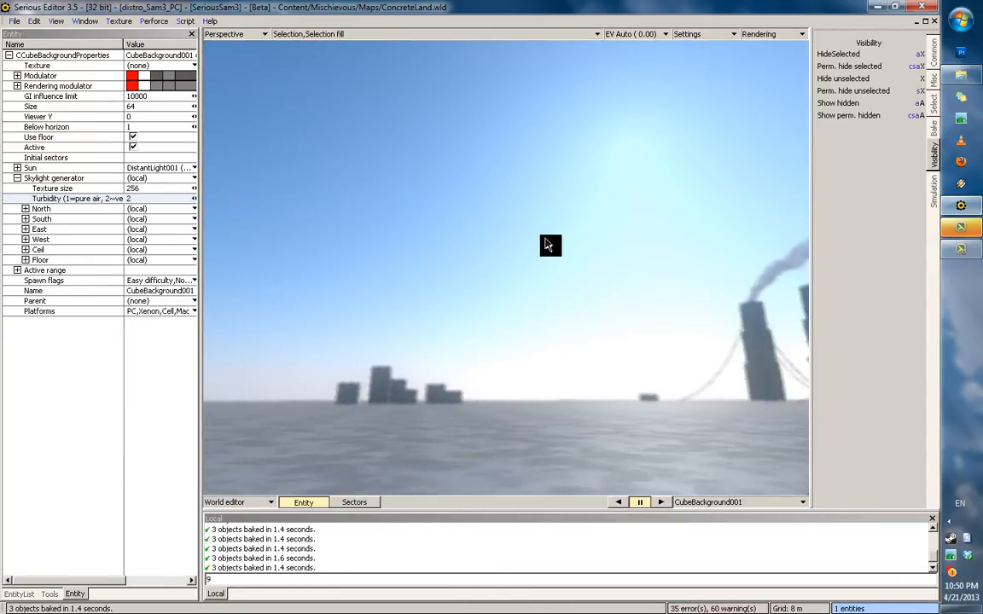
Step: Select DistantLight001 from the entity list, set its sun locator hour to 16, and compare the new lighting with the sky
key(h)
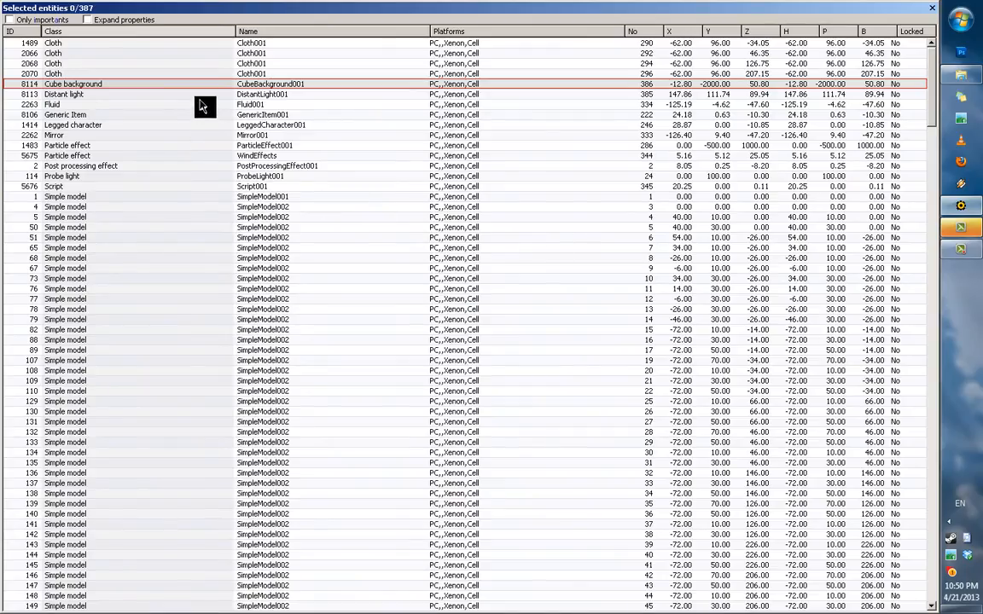
double_click(197, 93)
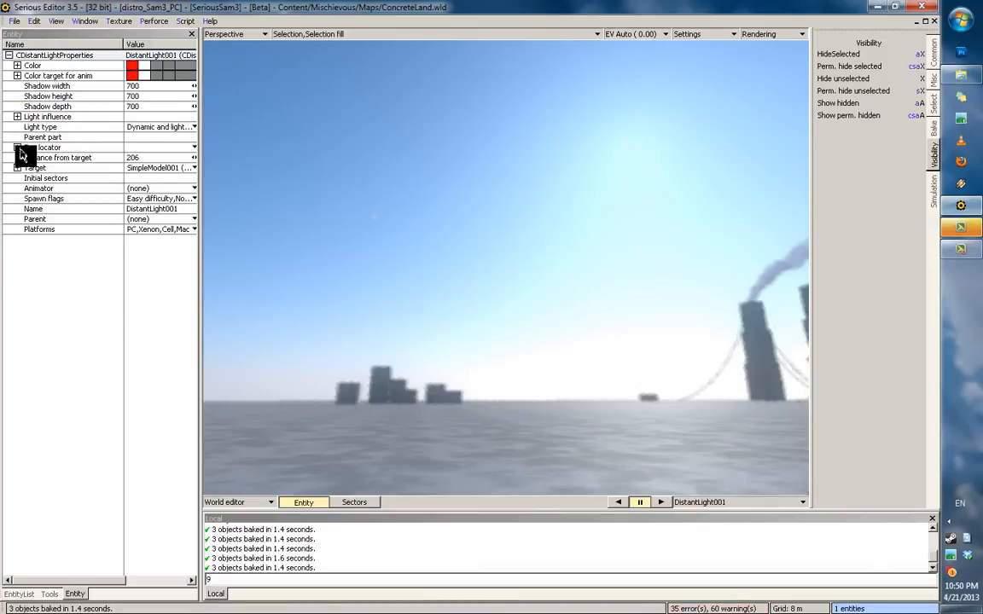
click(17, 147)
middle_drag(261, 202, 417, 309)
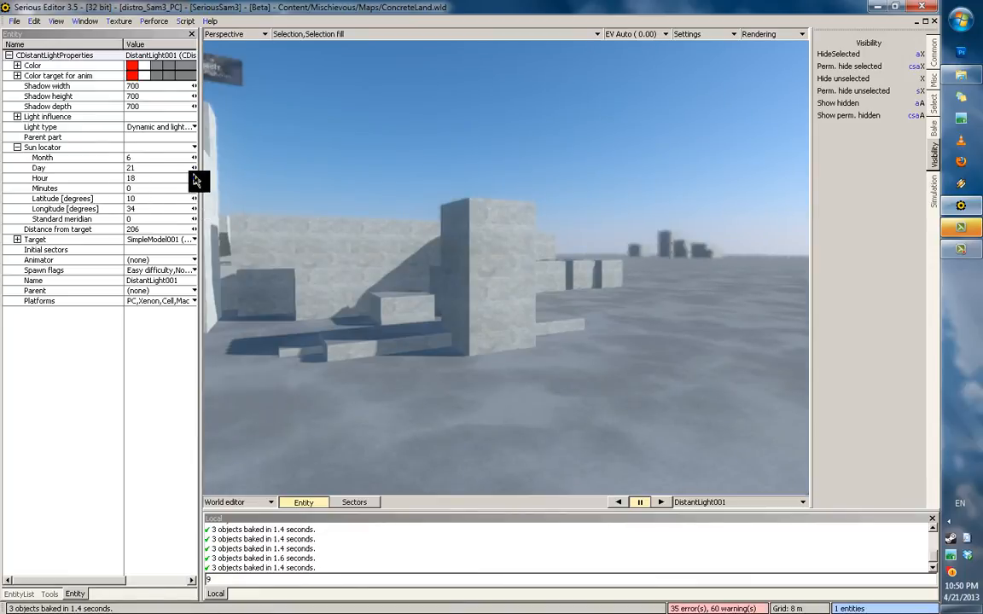
drag(195, 180, 194, 183)
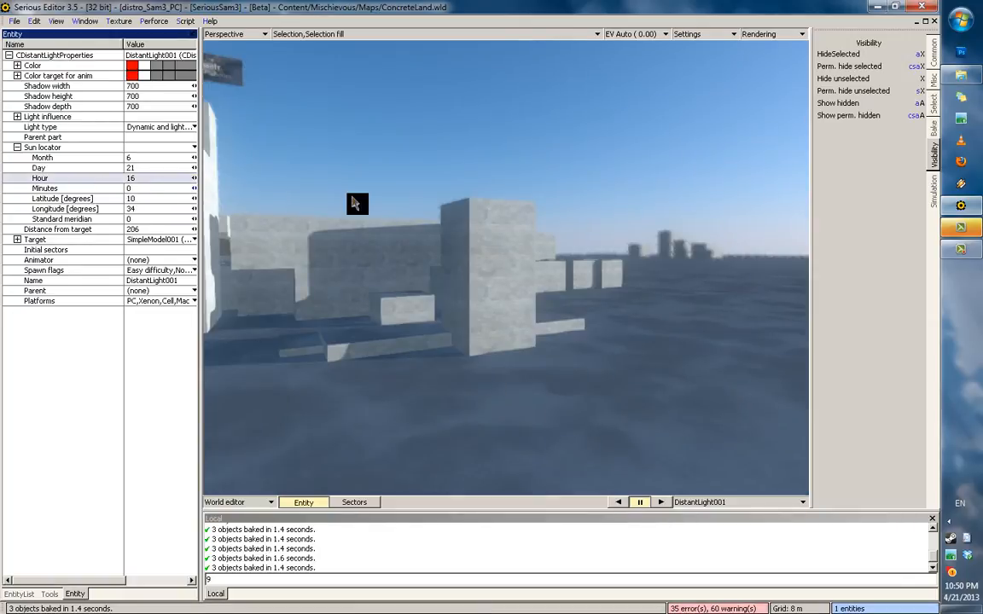
right_drag(355, 203, 621, 178)
click(620, 179)
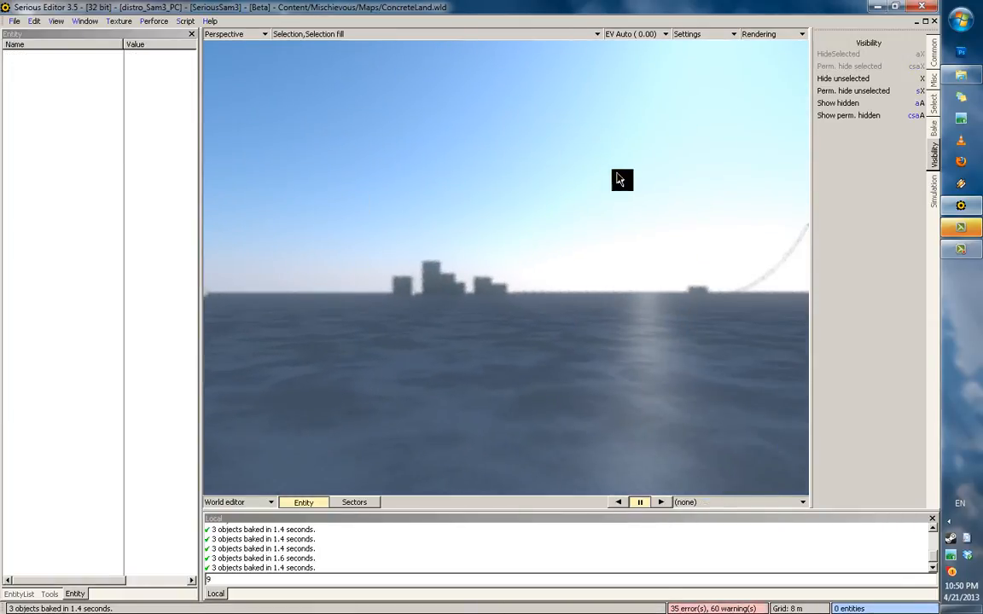
Step: Select CubeBackground001 from the entity list and rebake its sky for the moved sun
key(ctrl+f)
click(179, 159)
scroll(181, 123, up, 18)
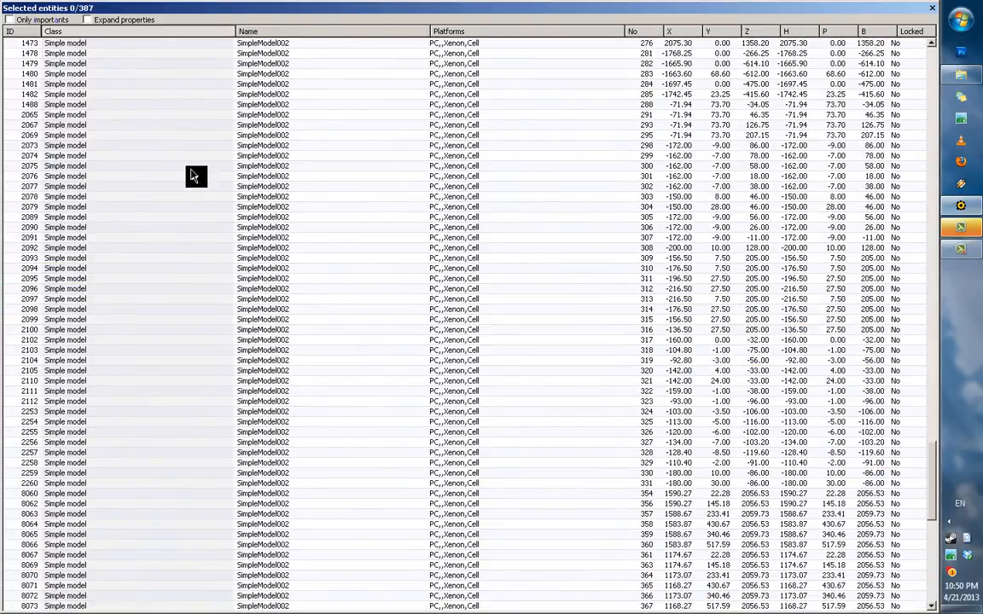
click(191, 176)
scroll(184, 128, up, 15)
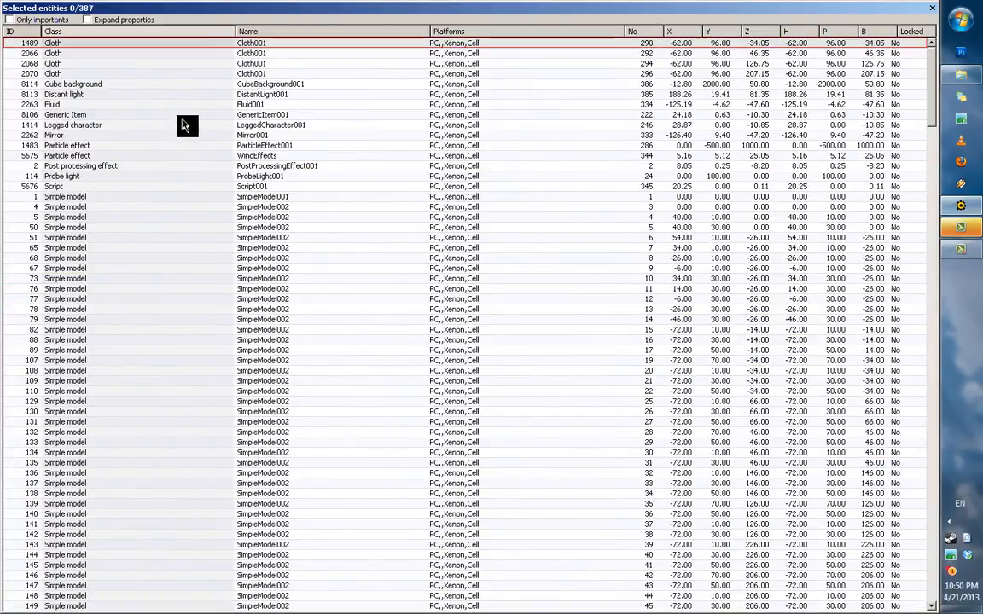
double_click(169, 85)
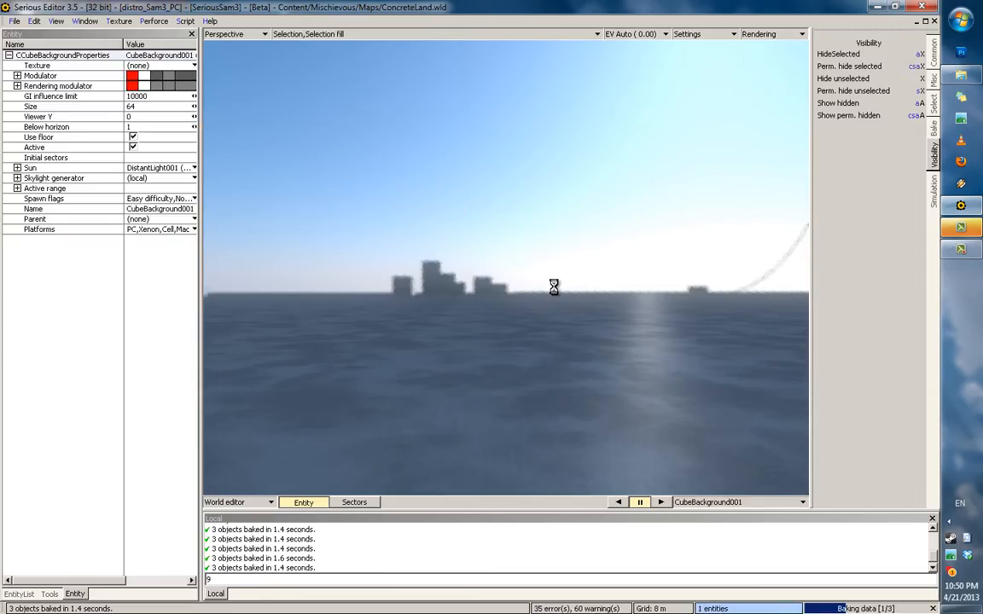
Step: Set the skylight generator's turbidity to 4, rebake the cube background, and check the sky around the sun
middle_drag(553, 289, 499, 288)
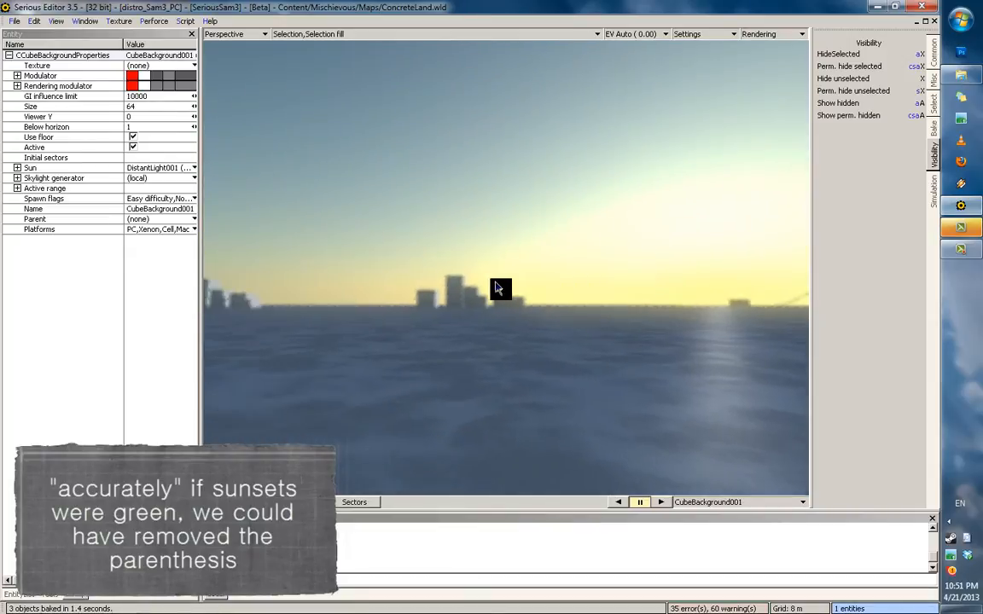
middle_drag(352, 282, 255, 281)
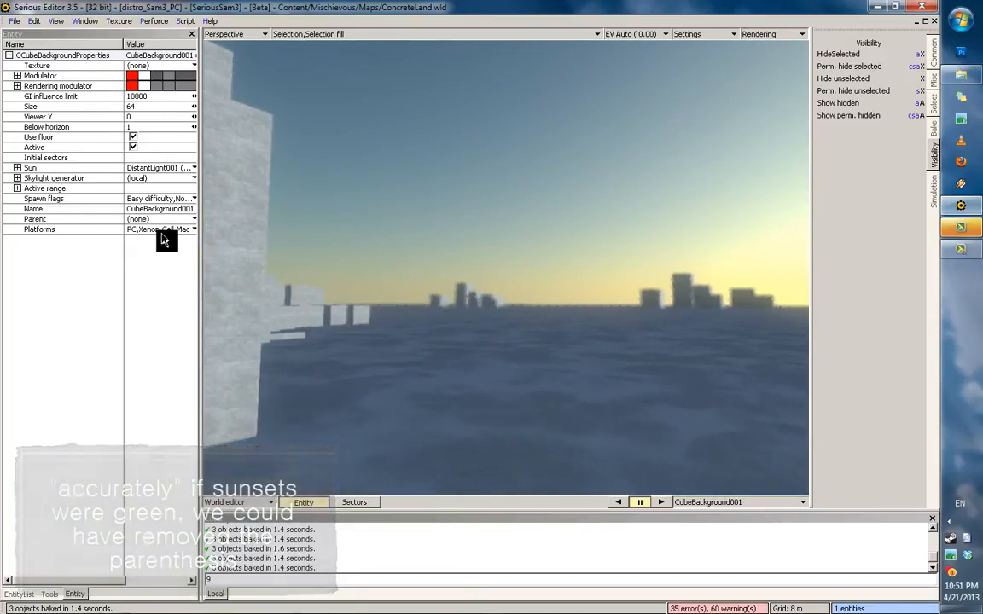
click(23, 168)
click(19, 168)
click(18, 168)
click(17, 178)
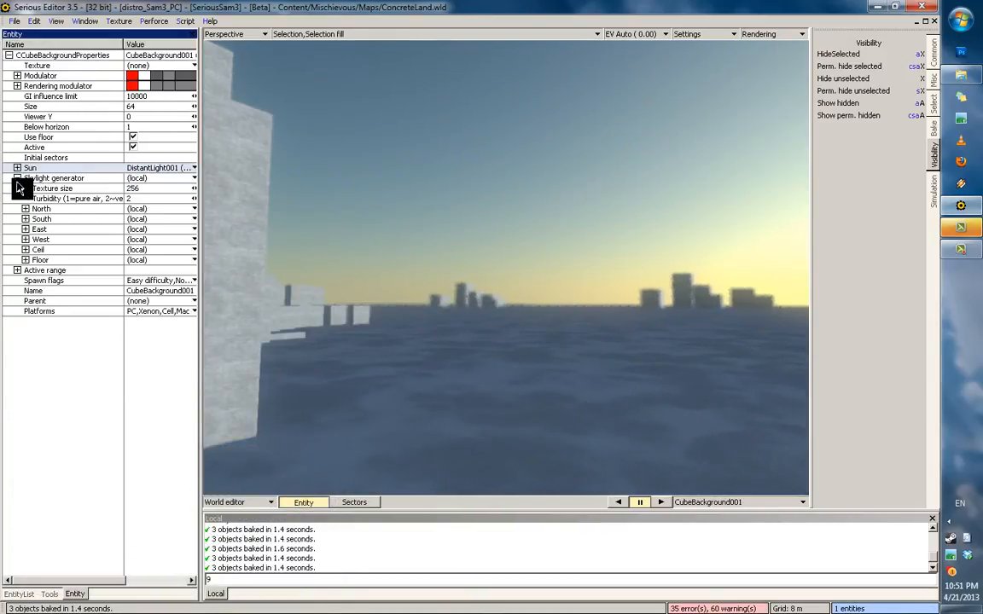
click(94, 200)
text(4)
click(421, 263)
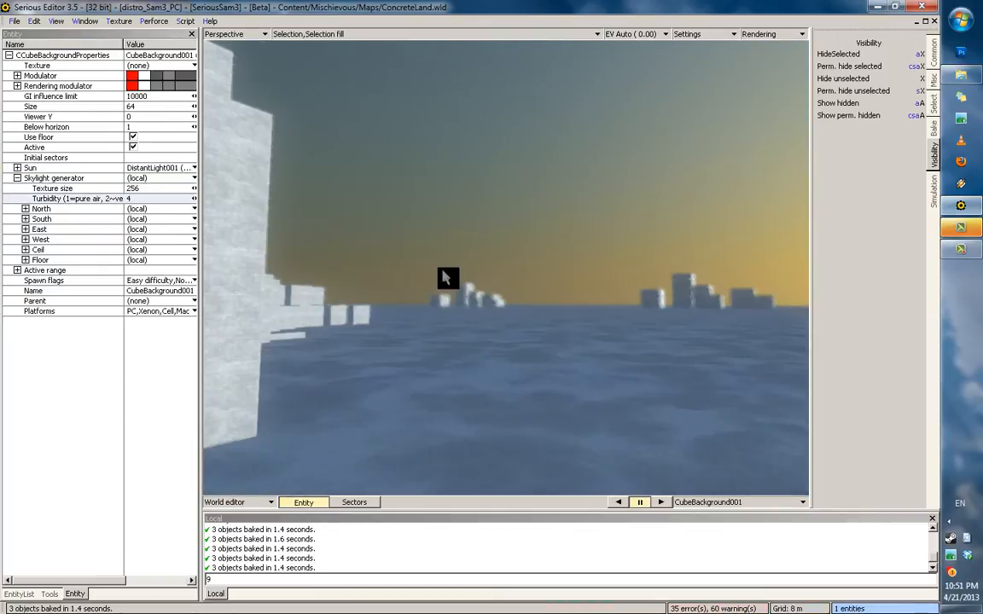
middle_drag(444, 273, 629, 259)
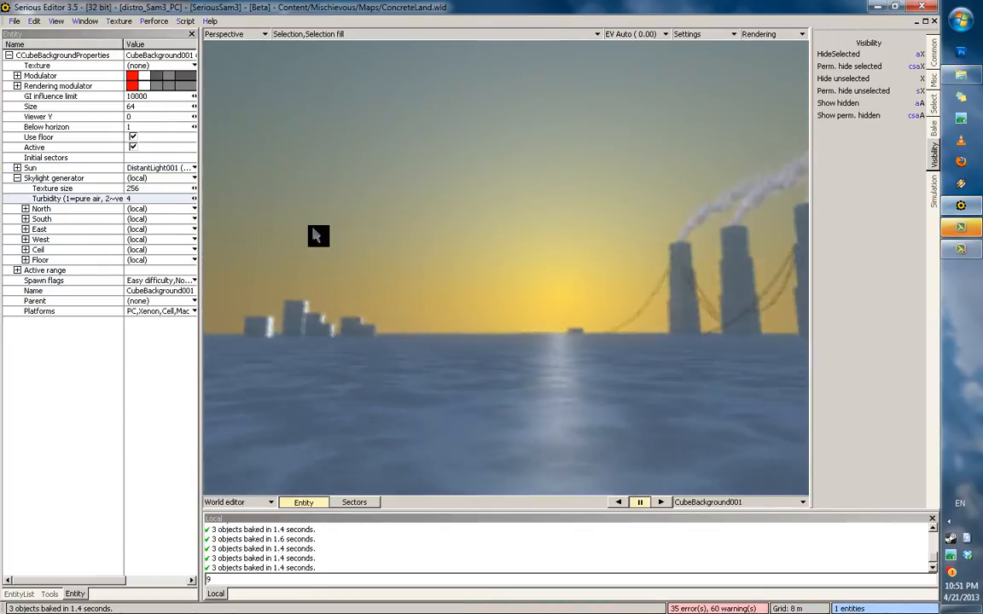
Step: Rebake the sky with turbidity 3 and tint the cube background's modulator orange: hue about 0.09, saturation 0.36, value 0.049
click(503, 273)
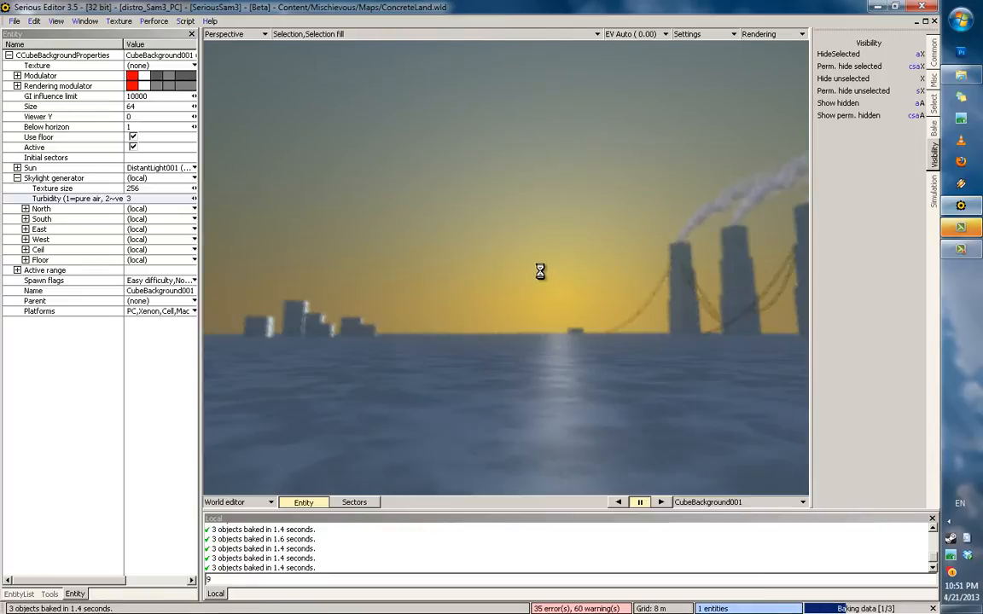
middle_drag(558, 271, 368, 280)
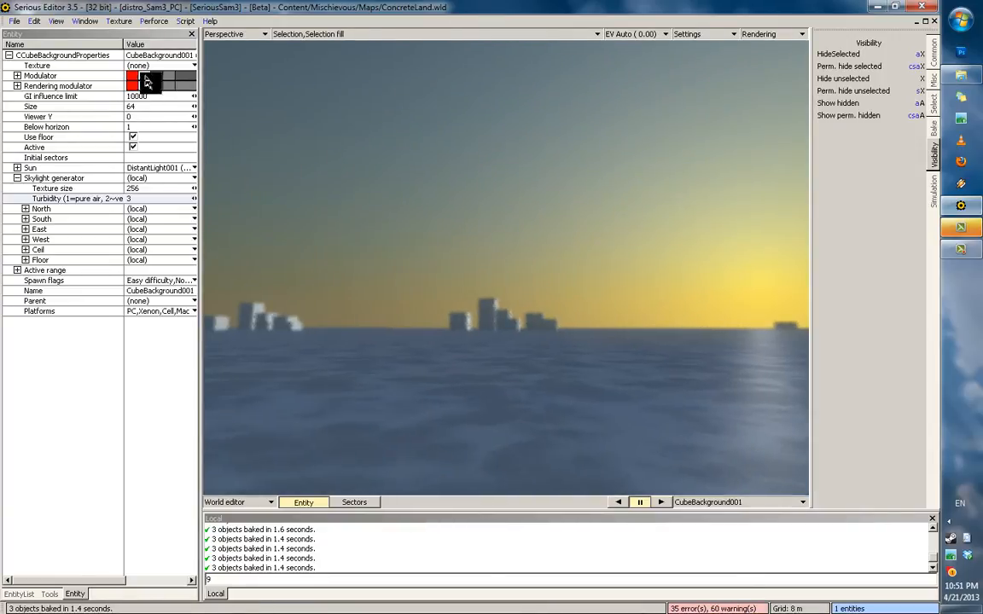
drag(150, 76, 196, 83)
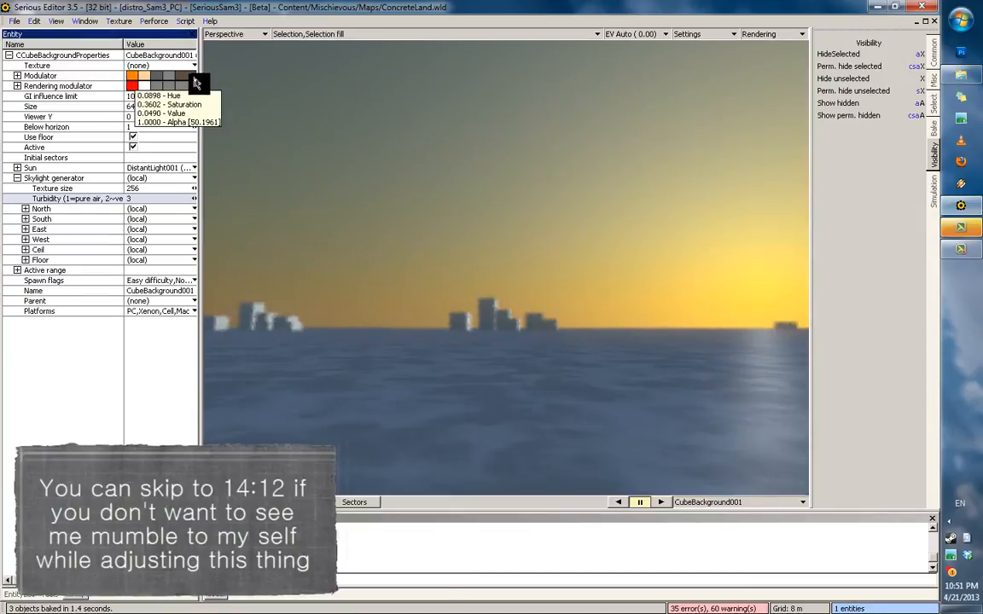
middle_drag(382, 200, 413, 141)
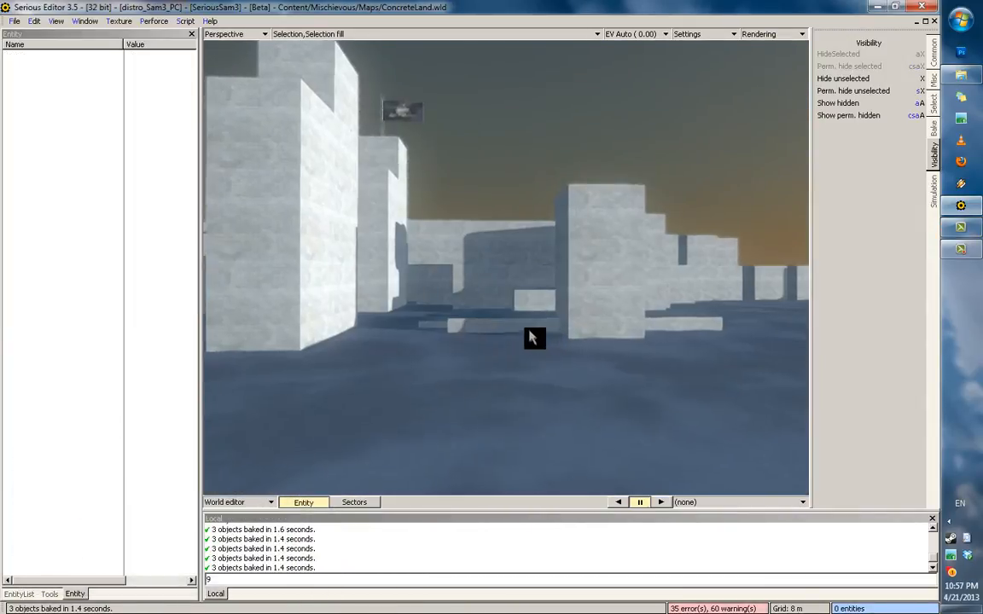
Step: Select DistantLight001 from the entity list and expand its sun locator settings
middle_drag(529, 331, 613, 323)
key(1)
key(j)
key(Home)
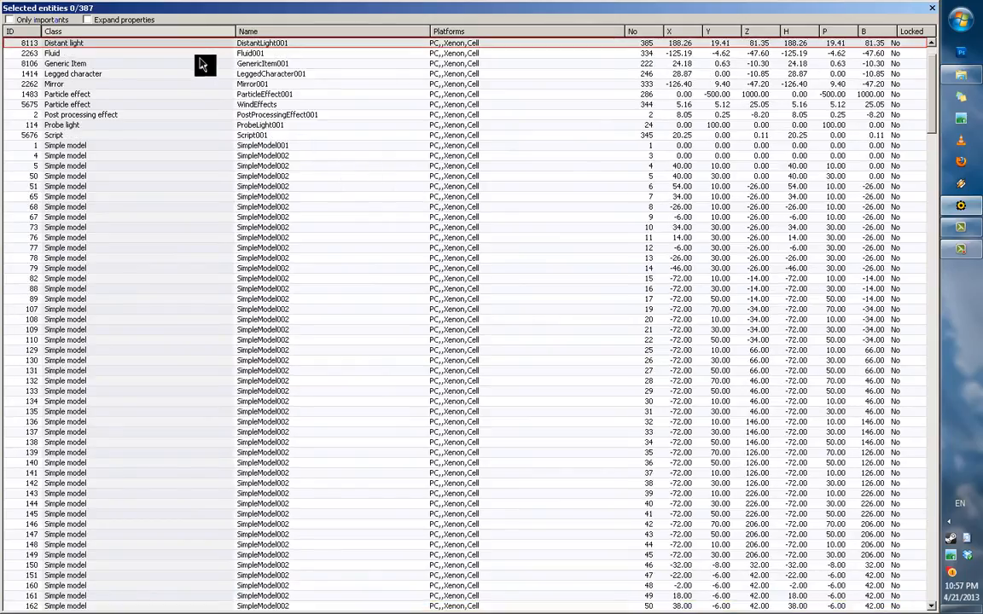
key(Return)
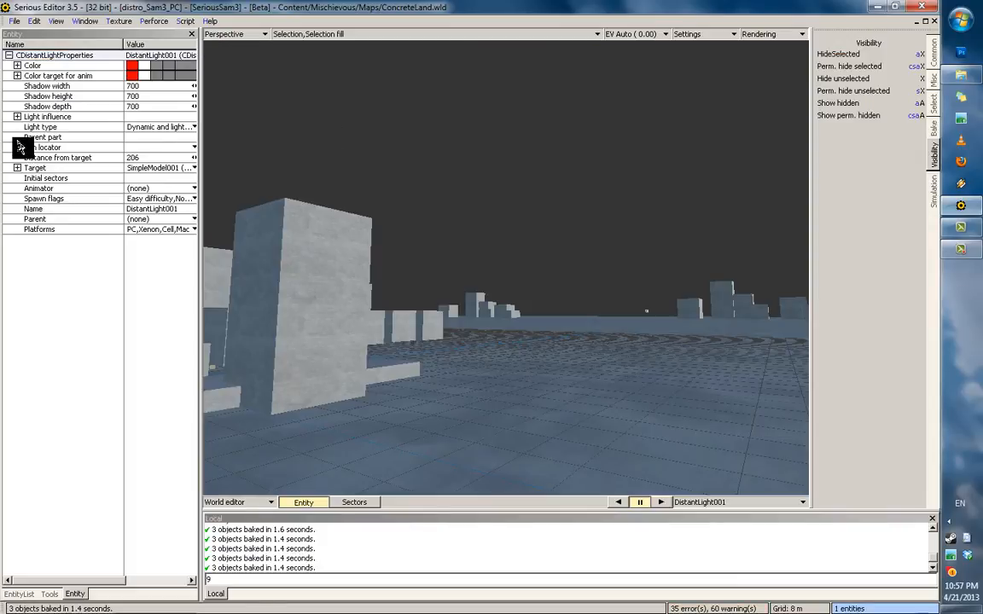
click(17, 146)
Step: Set the distant light's sun locator hour to 3, checking how the shadows fall across the block towers
middle_drag(547, 188, 550, 190)
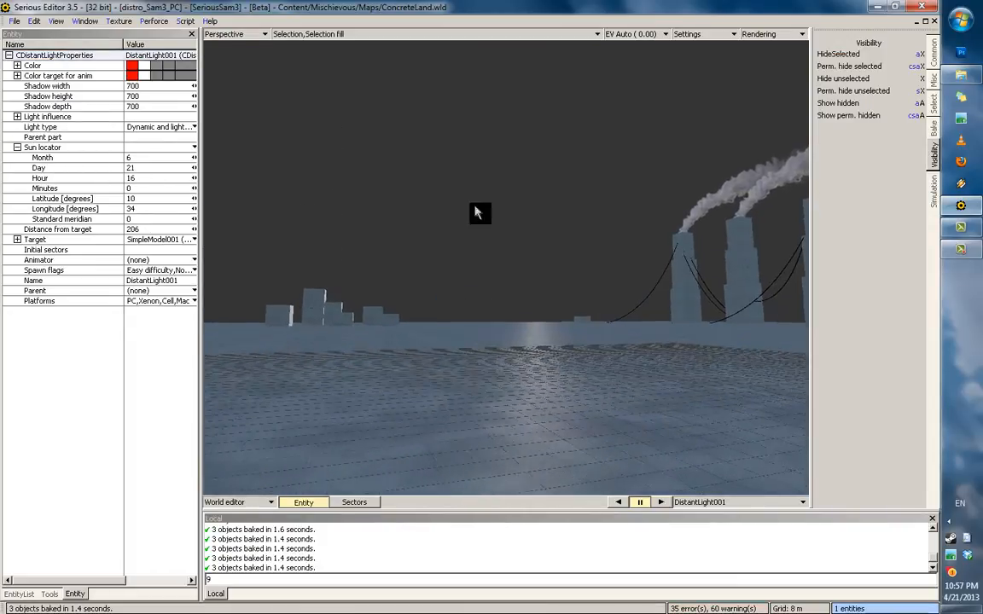
middle_drag(475, 206, 66, 215)
key(c)
middle_drag(451, 227, 243, 246)
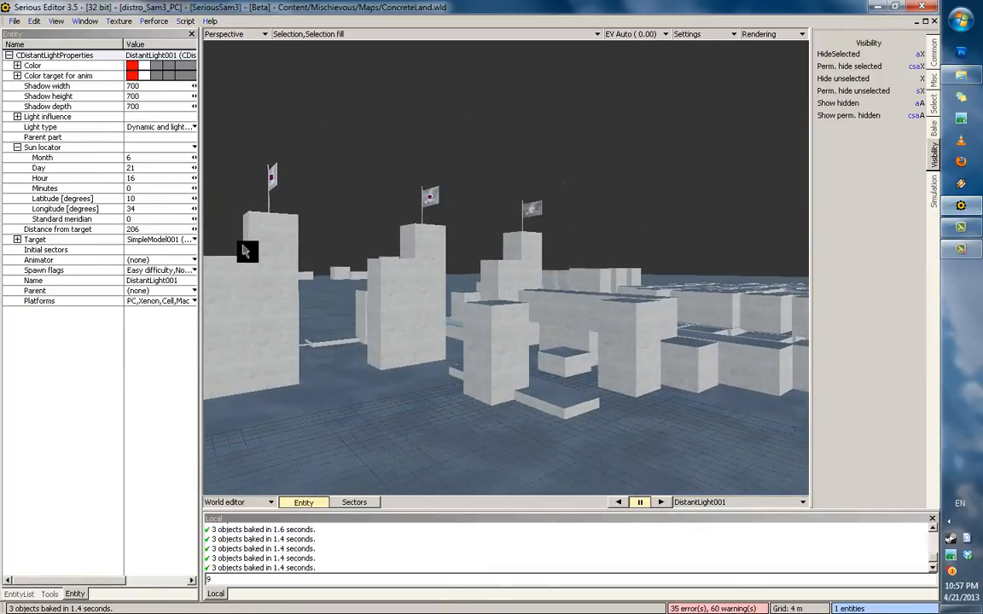
drag(194, 179, 186, 185)
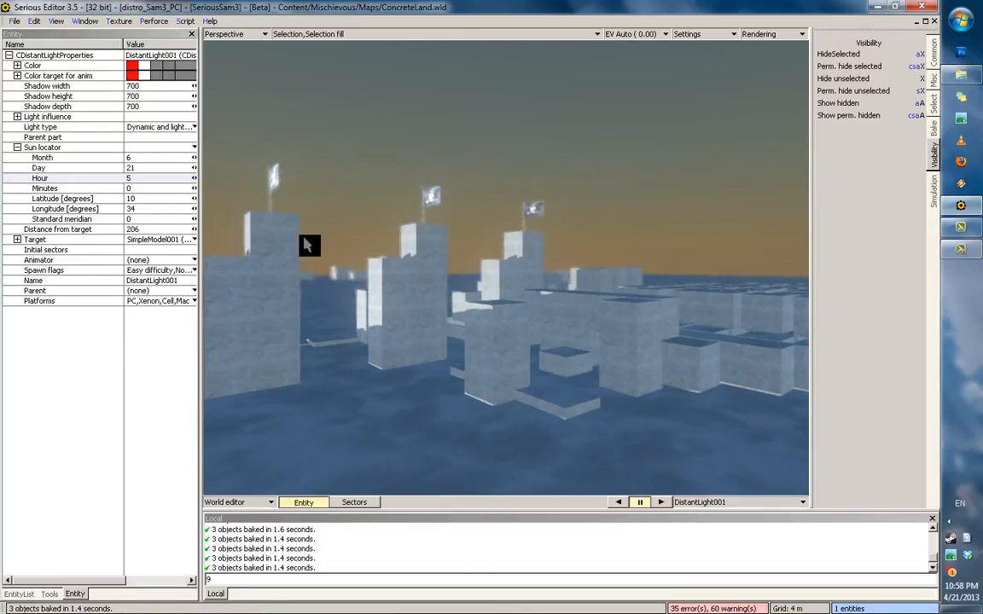
middle_drag(307, 246, 247, 252)
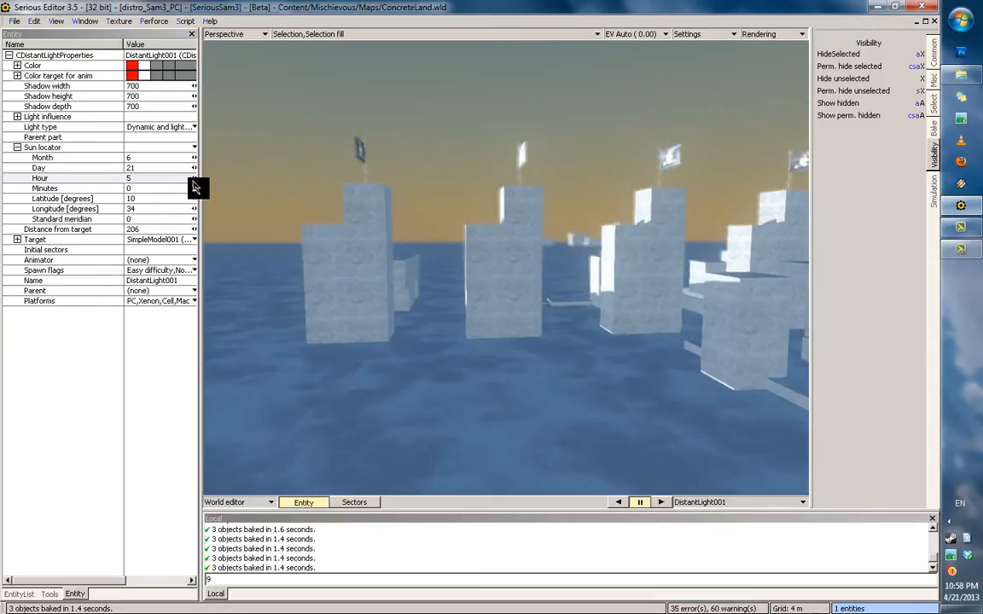
drag(192, 184, 193, 184)
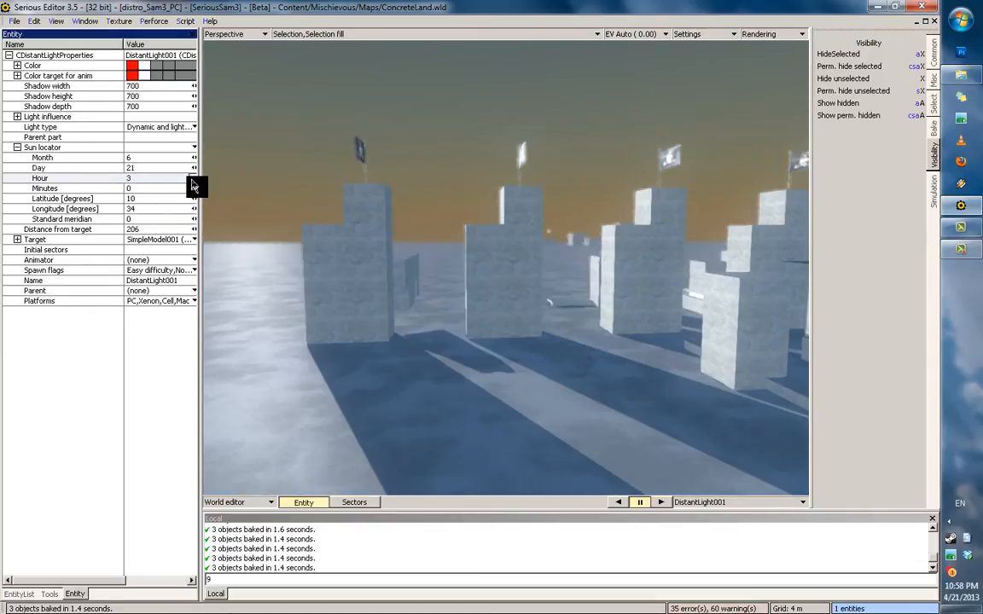
Step: Dim the distant light's color to a value of about 0.64 and tint it orange with hue about 0.049 and saturation 0.49
middle_drag(240, 189, 126, 128)
drag(156, 65, 23, 66)
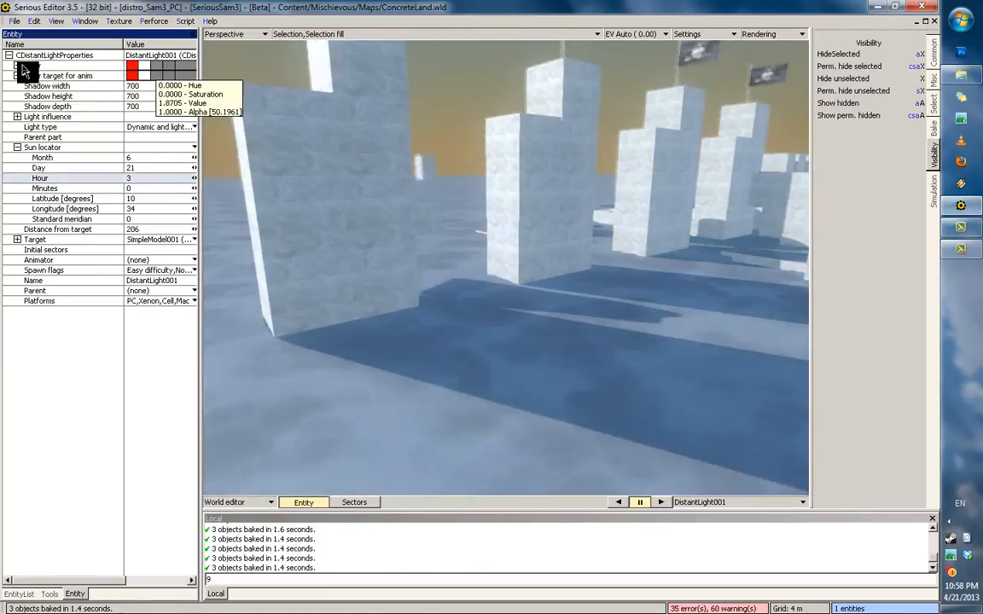
drag(156, 67, 198, 75)
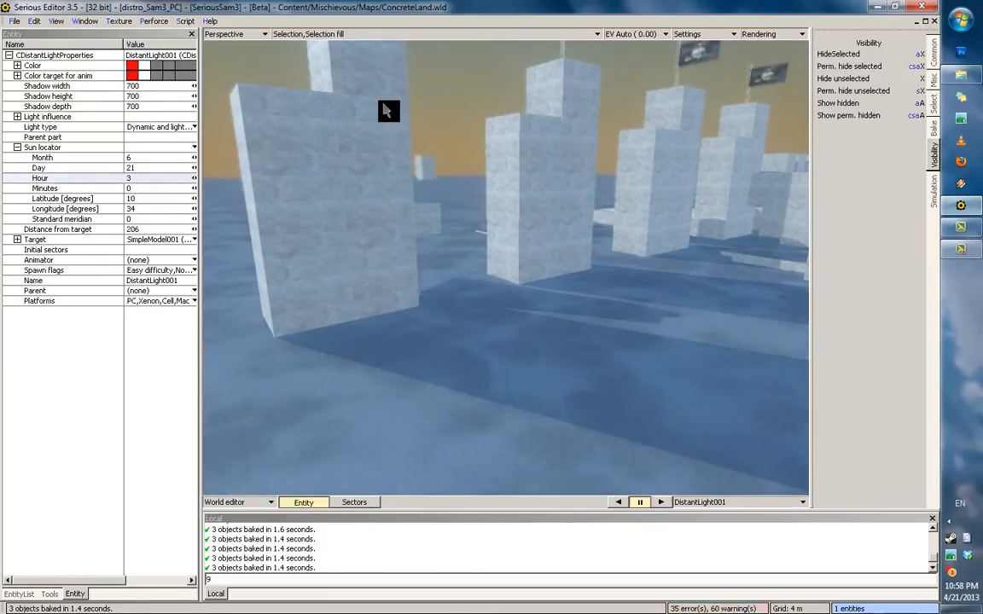
middle_drag(388, 108, 452, 119)
drag(145, 65, 231, 74)
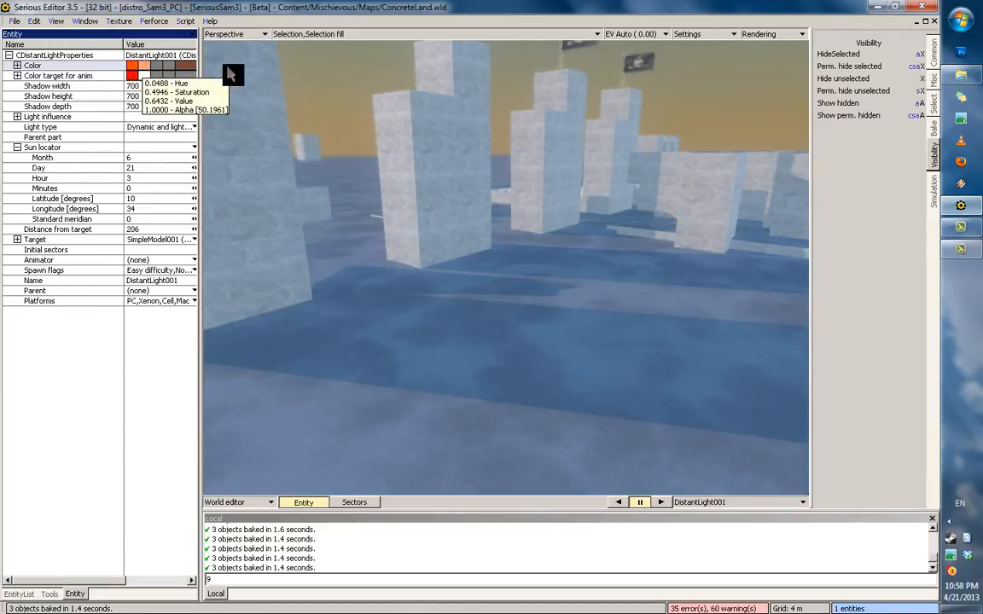
Step: Shift the distant light's color to a stronger yellow-orange with hue about 0.099 and saturation about 0.82
mouse_move(168, 73)
mouse_down()
mouse_move(148, 67)
mouse_move(294, 66)
mouse_up()
drag(34, 72, 149, 77)
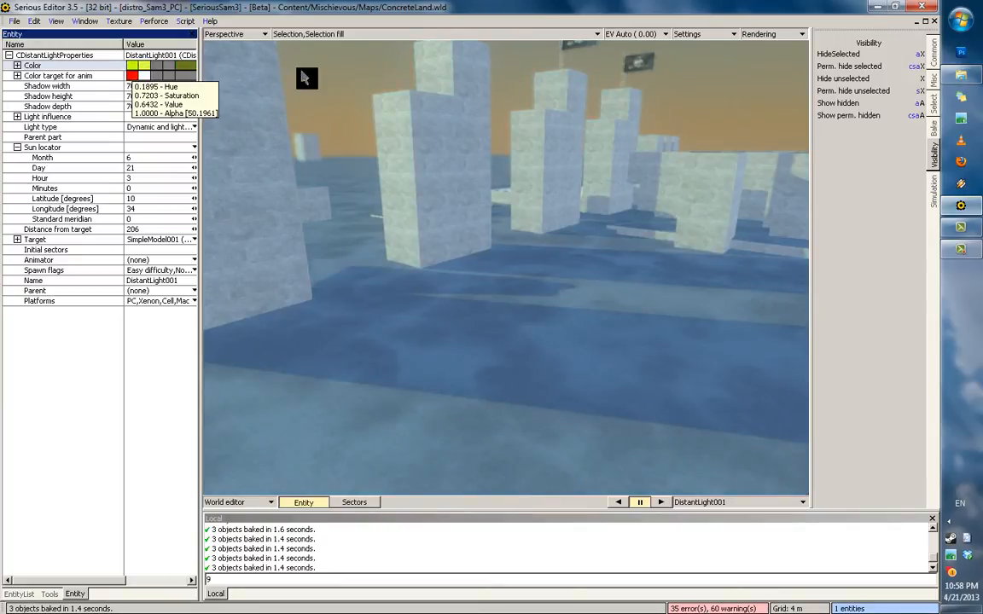
drag(301, 73, 207, 64)
drag(54, 68, 147, 75)
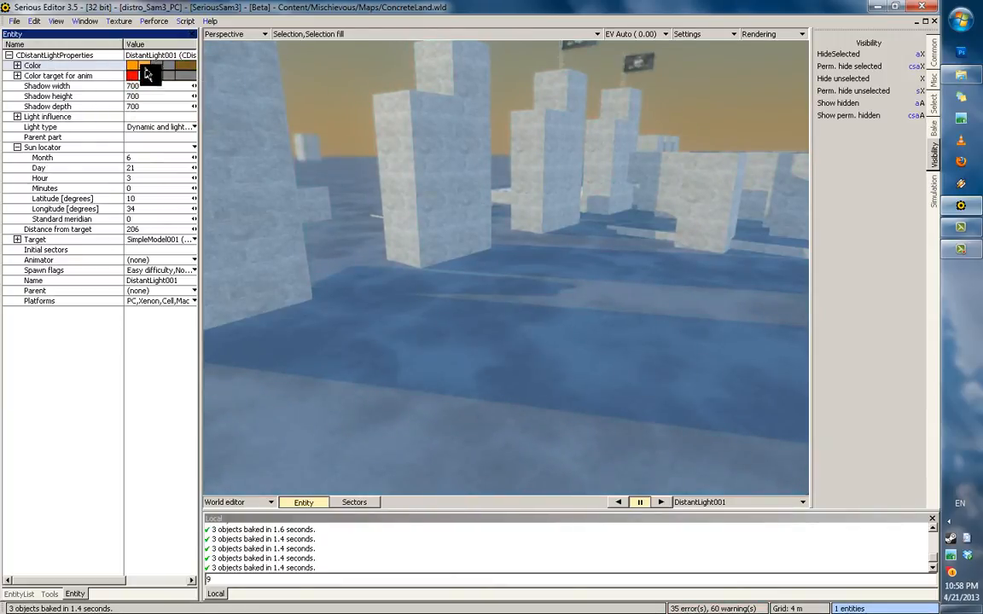
drag(3, 73, 874, 71)
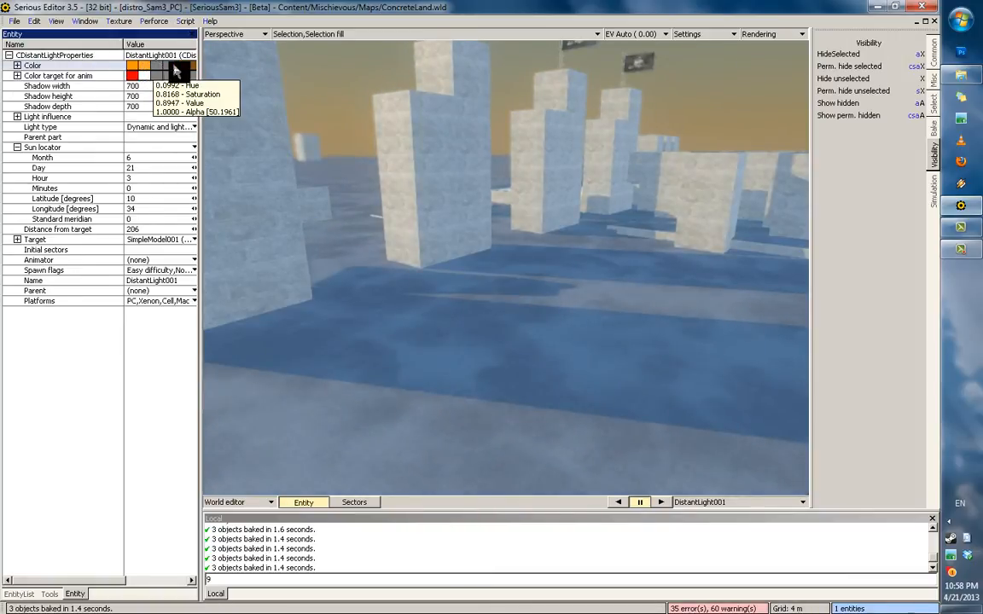
Step: Try distant light color values of about 2.8 and 3.1, then reduce the brightness to balance the sunlit walls
drag(217, 72, 319, 73)
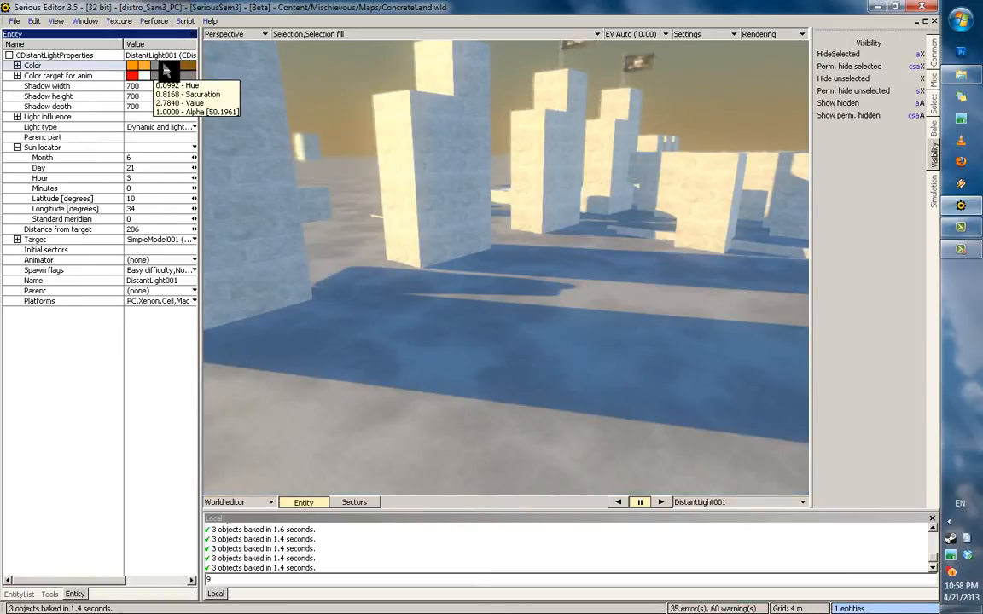
drag(181, 64, 167, 70)
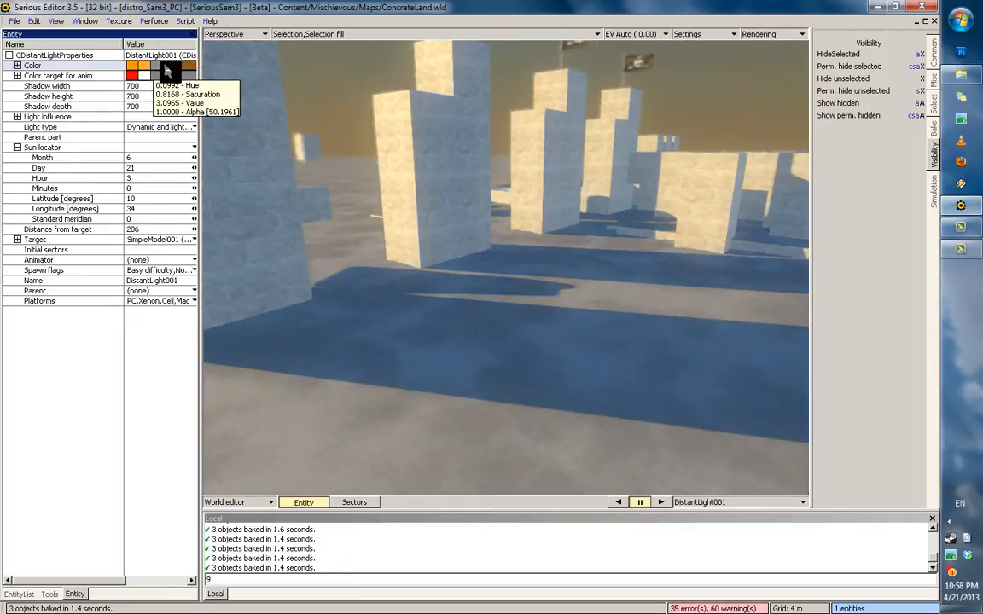
drag(392, 64, 101, 64)
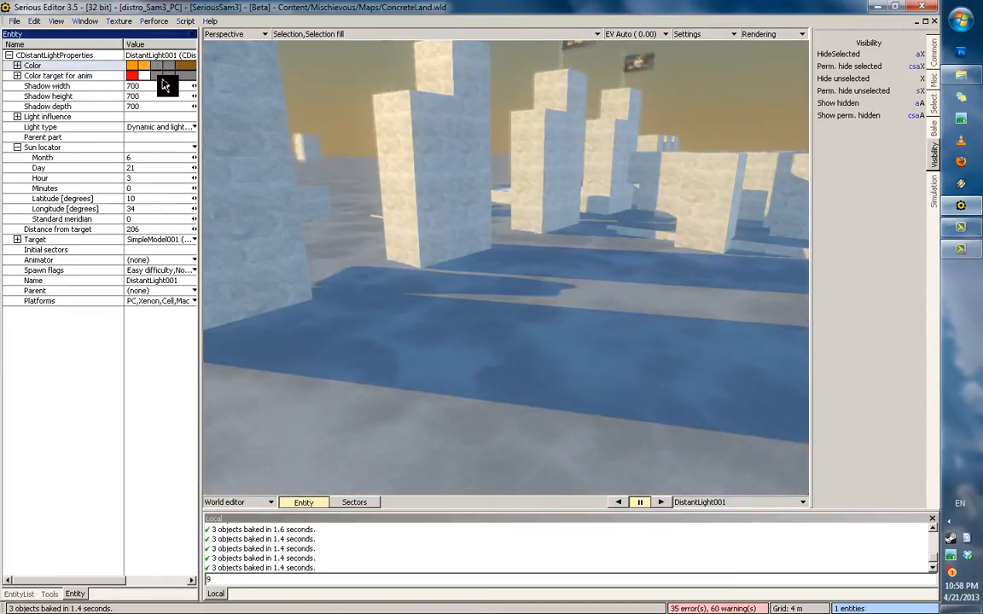
drag(185, 73, 162, 70)
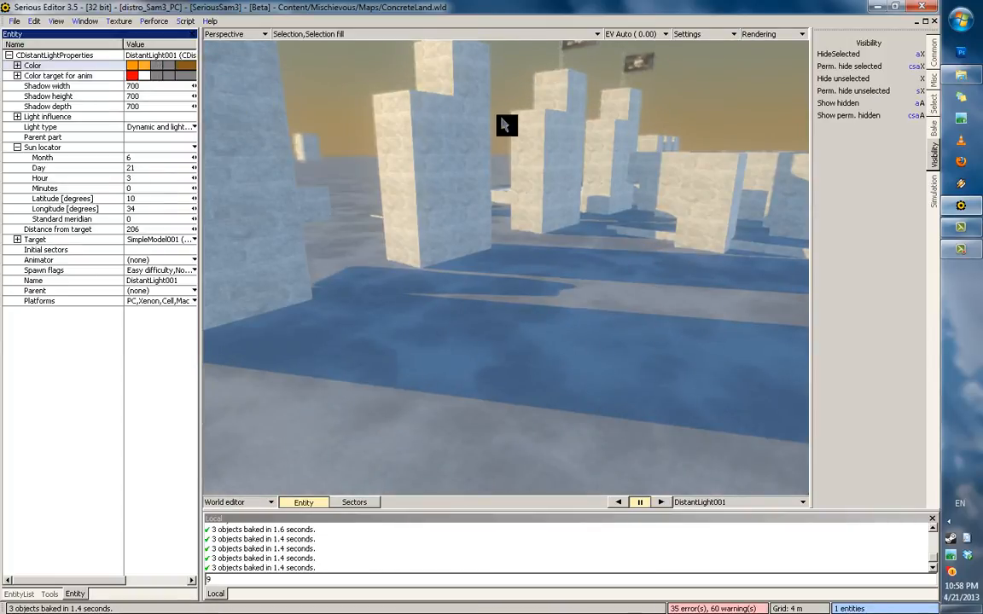
Step: Soften the distant light's color to hue about 0.089, saturation 0.36 and value 1.47, checking the ground and towers
alt+drag(504, 125, 338, 137)
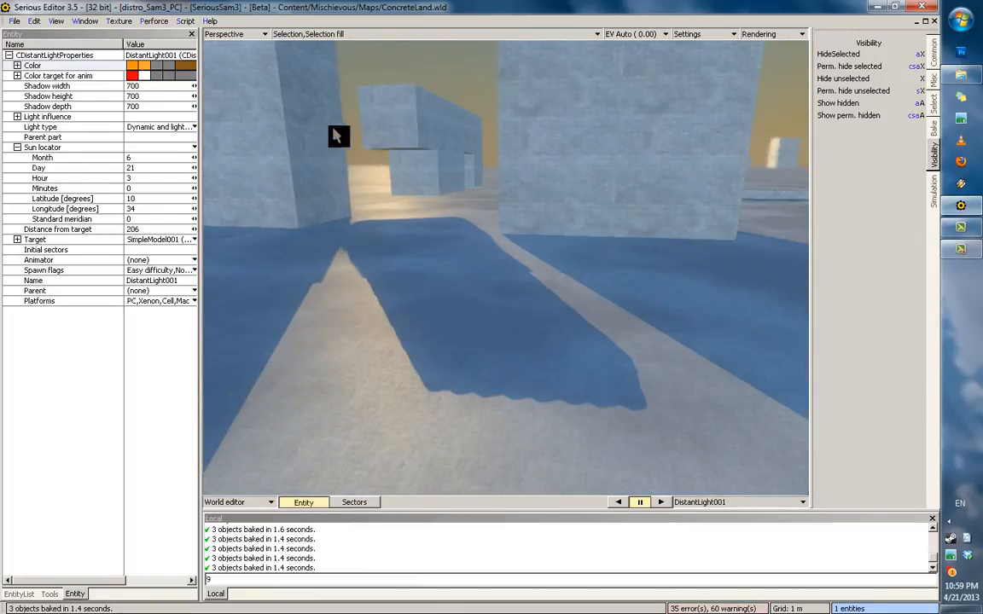
drag(145, 69, 0, 68)
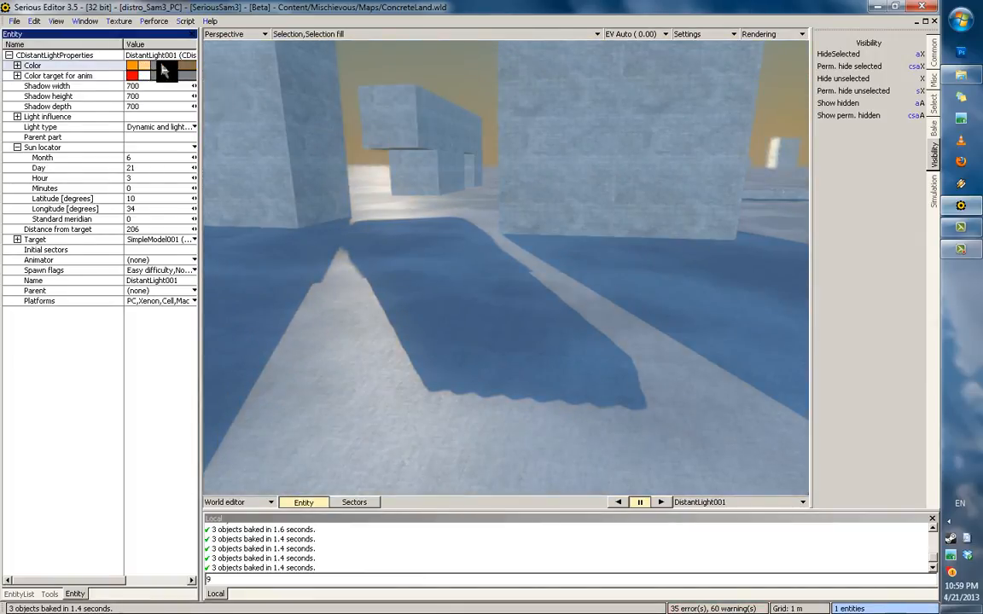
alt+drag(690, 194, 500, 192)
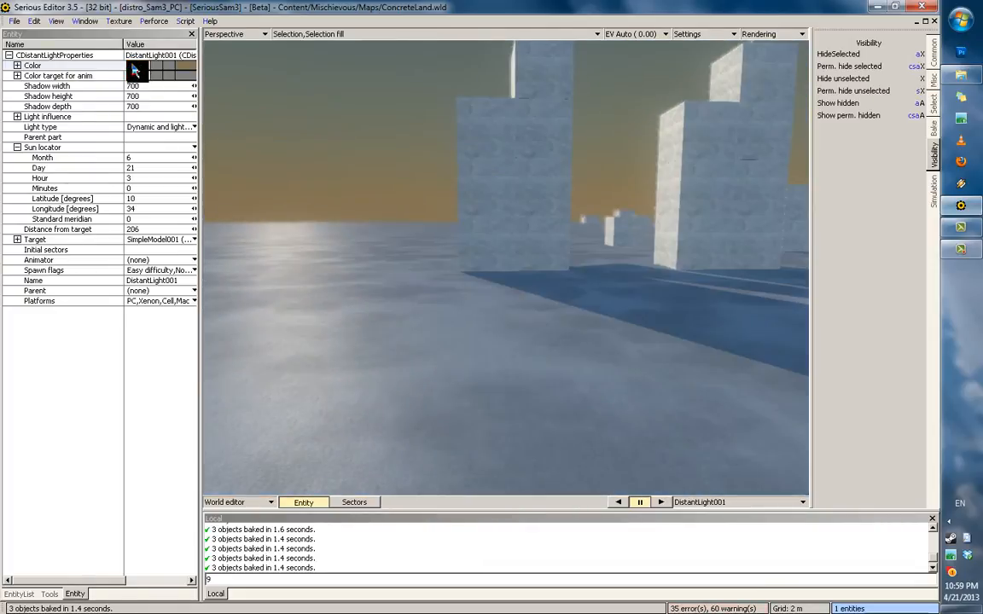
drag(135, 70, 90, 71)
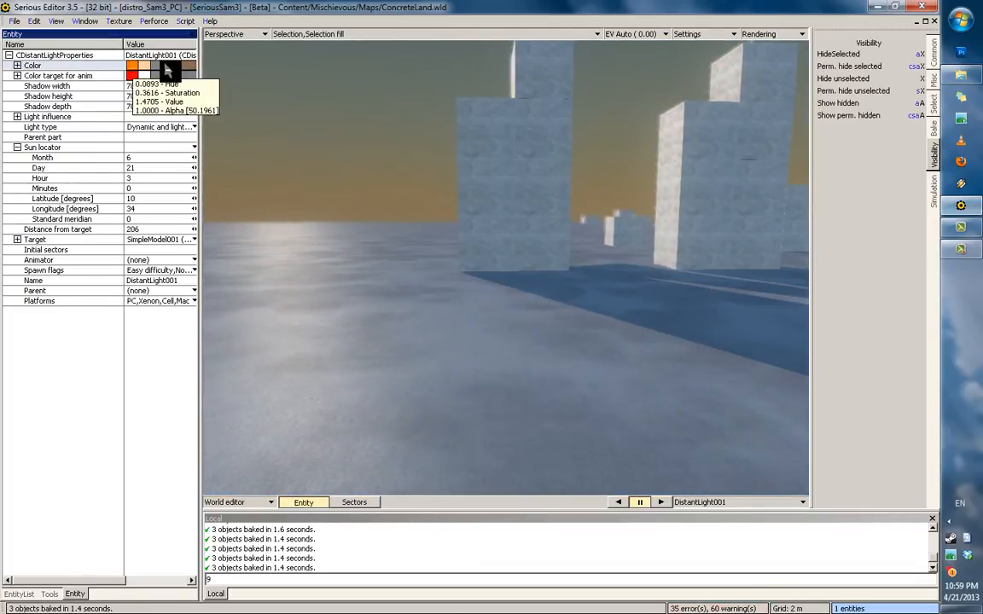
mouse_move(519, 226)
alt+mouse_down()
mouse_move(663, 230)
mouse_move(798, 257)
mouse_move(515, 229)
alt+mouse_up()
Step: Select CubeBackground001 from the entity list and rebake its sky to match the new sun position
click(503, 224)
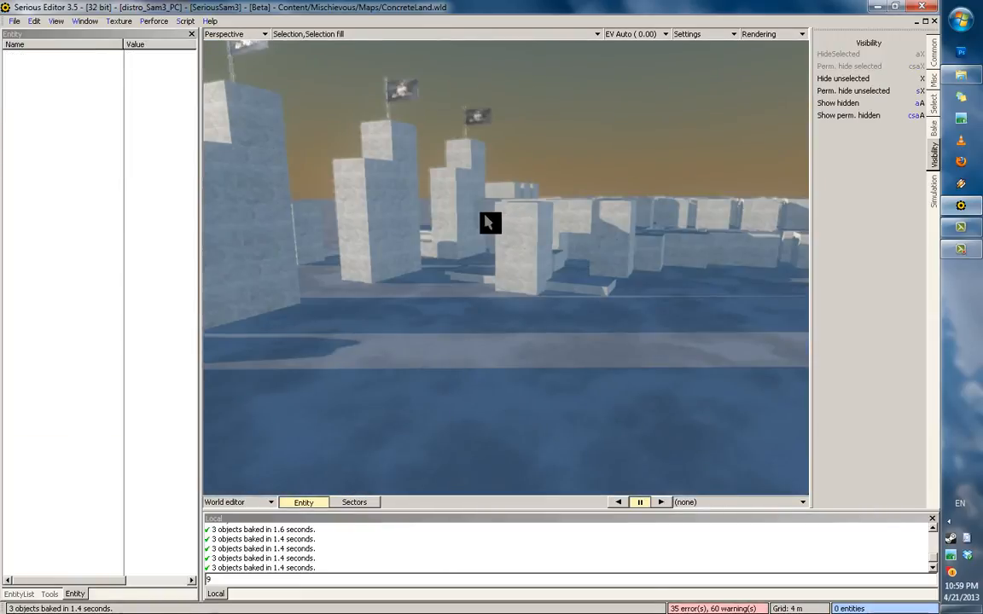
key(ctrl+f)
key(Home)
double_click(226, 101)
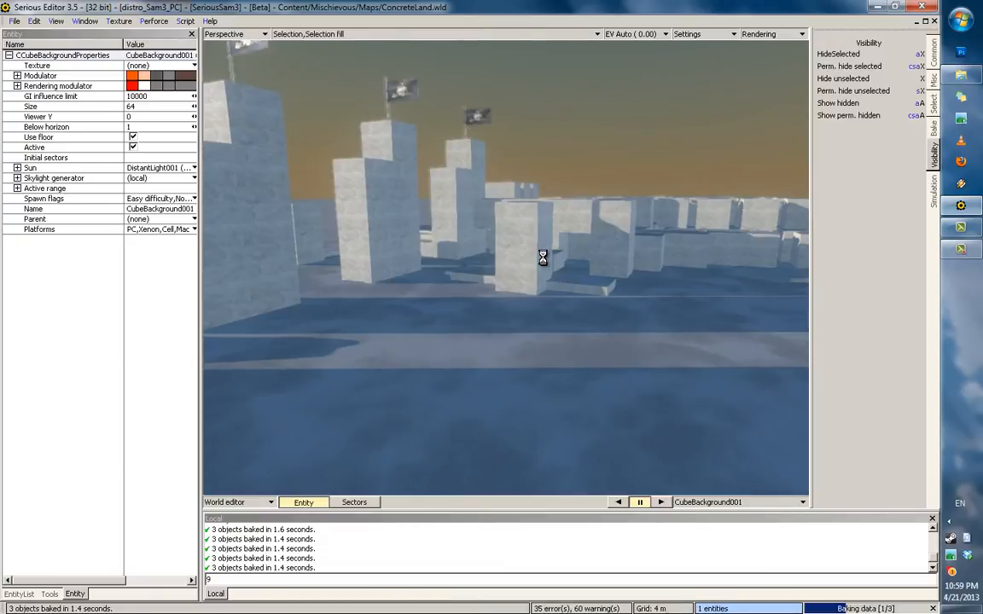
mouse_move(546, 263)
middle_down()
mouse_move(249, 244)
mouse_move(189, 278)
mouse_move(178, 250)
mouse_move(456, 213)
mouse_move(683, 237)
mouse_move(546, 264)
middle_up()
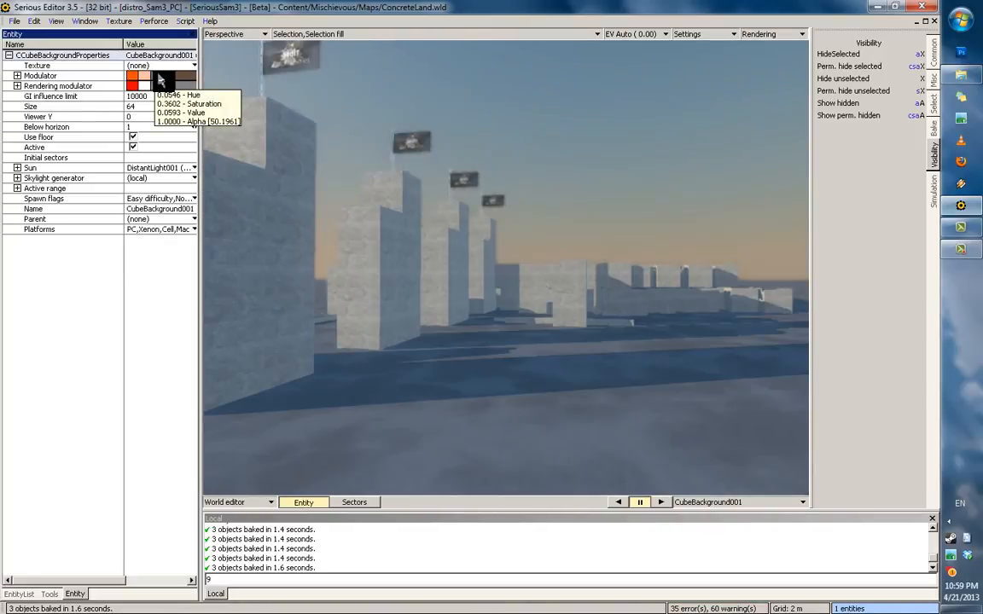
Step: Adjust the cube background's modulator to saturation about 0.31 and value about 0.085, and rebake the sky with turbidity 2
middle_drag(412, 222, 512, 299)
mouse_move(134, 80)
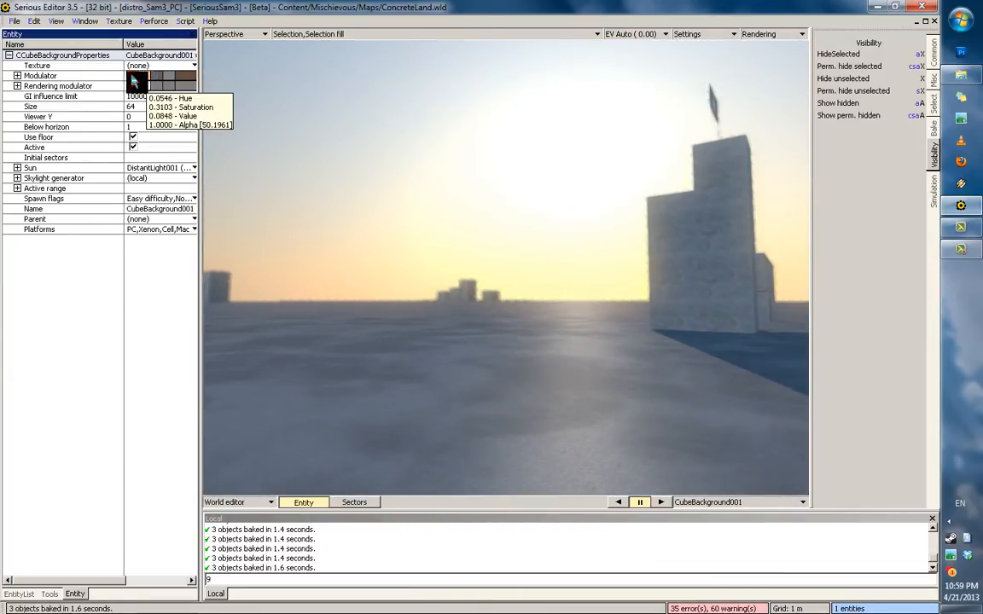
click(17, 178)
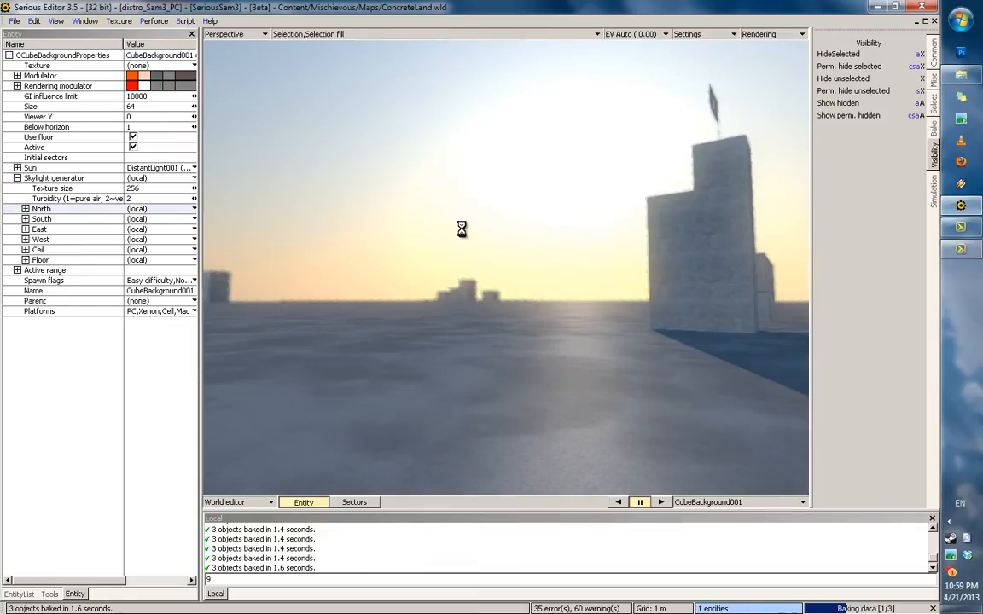
Step: Rebake the cube background's sky with turbidity 6 and tune its modulator to saturation about 0.27 and value about 0.086
middle_drag(463, 235, 342, 235)
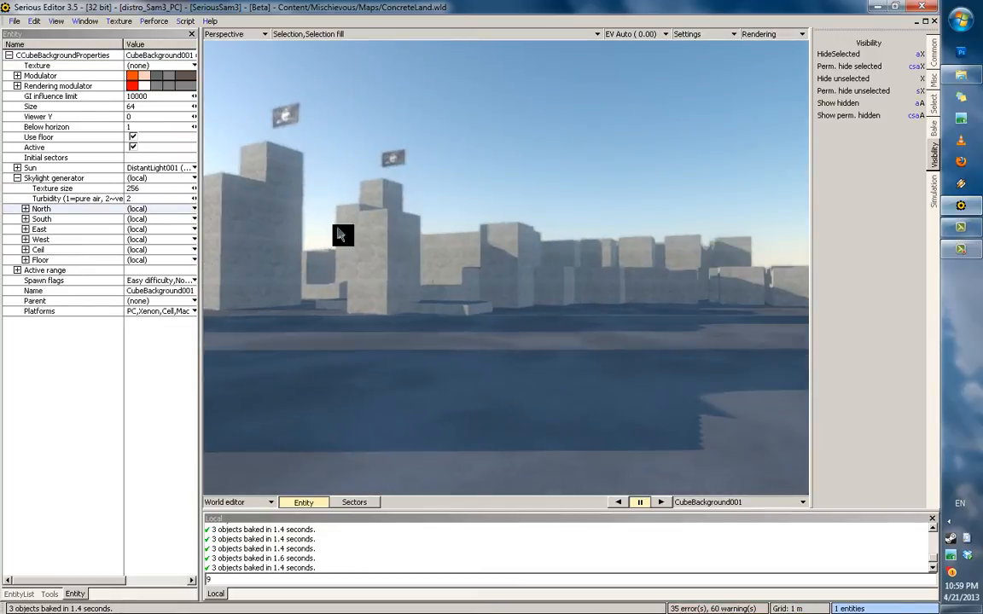
drag(156, 202, 101, 204)
text(4)
key(Return)
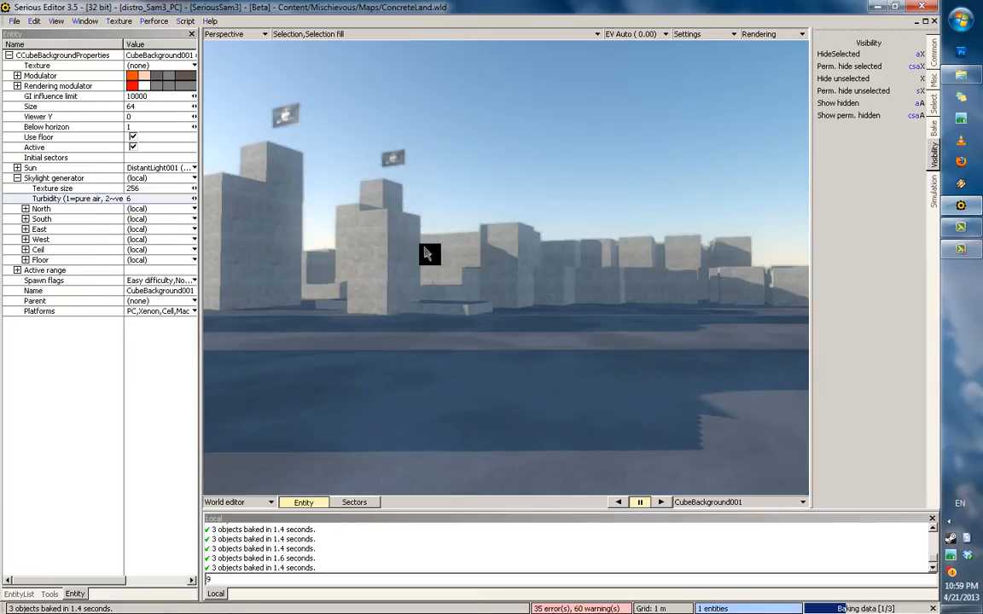
middle_drag(427, 252, 119, 104)
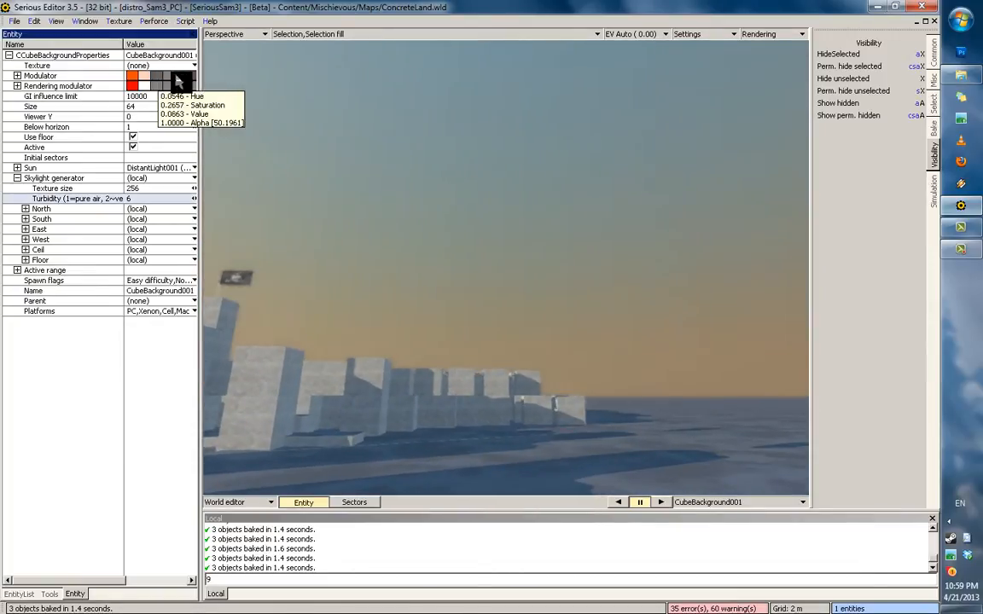
Step: Select the probe light floating above the buildings and bake it
middle_drag(468, 239, 553, 244)
click(504, 333)
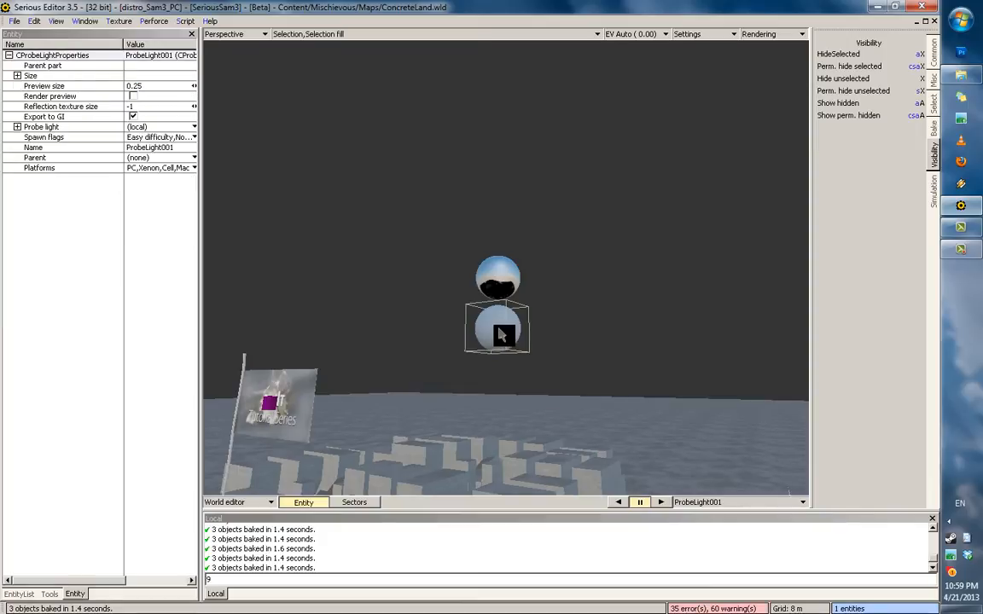
middle_drag(503, 335, 281, 426)
scroll(496, 343, up, 5)
scroll(281, 425, down, 4)
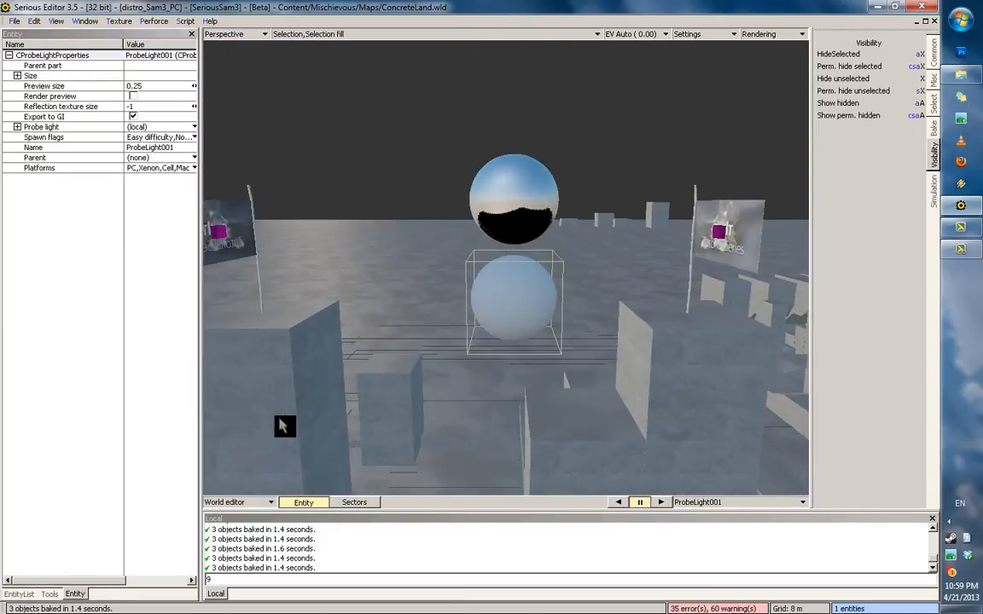
middle_drag(491, 280, 436, 298)
ctrl+drag(436, 298, 439, 298)
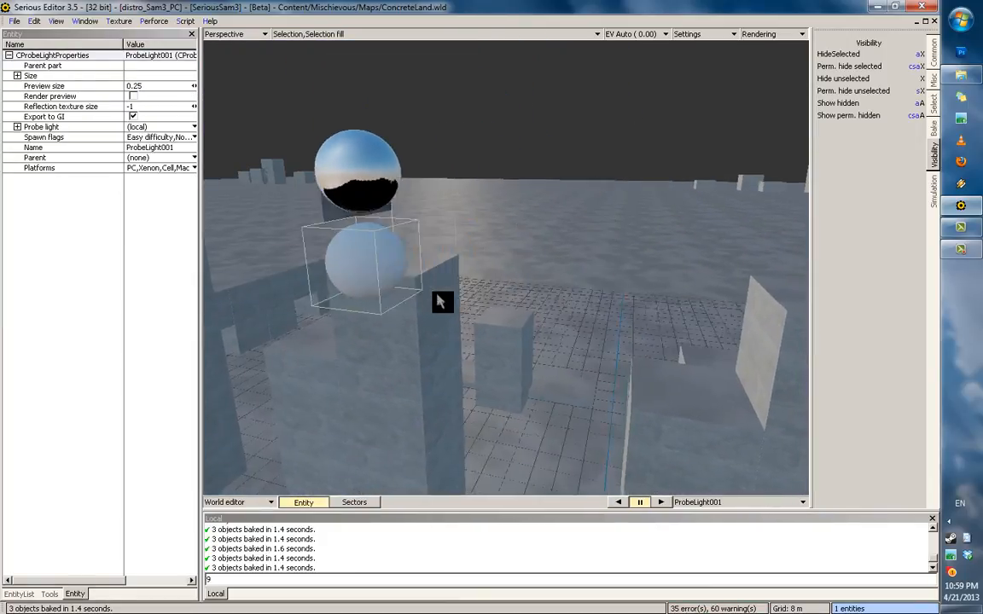
middle_drag(439, 298, 384, 298)
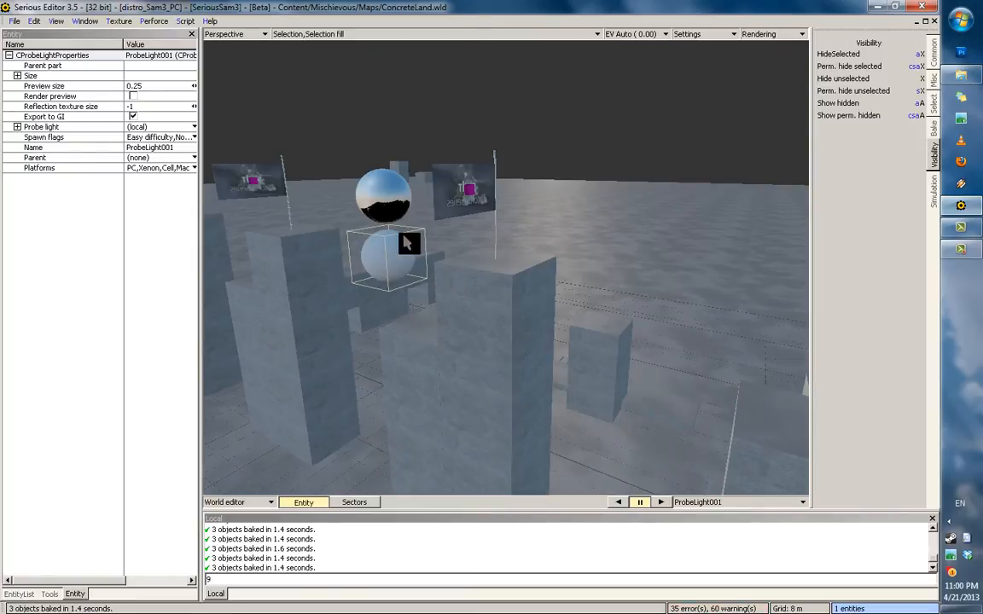
key(ctrl+b)
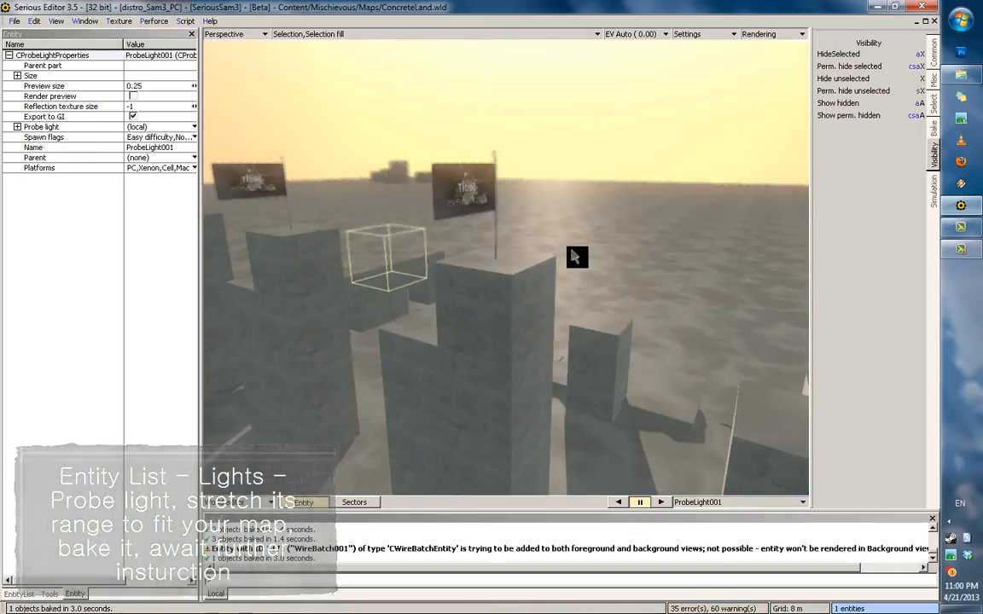
Step: Place a Haze entity from the Effects group on the ground in front of the smoking towers
middle_drag(572, 254, 697, 211)
right_drag(751, 256, 829, 356)
click(21, 595)
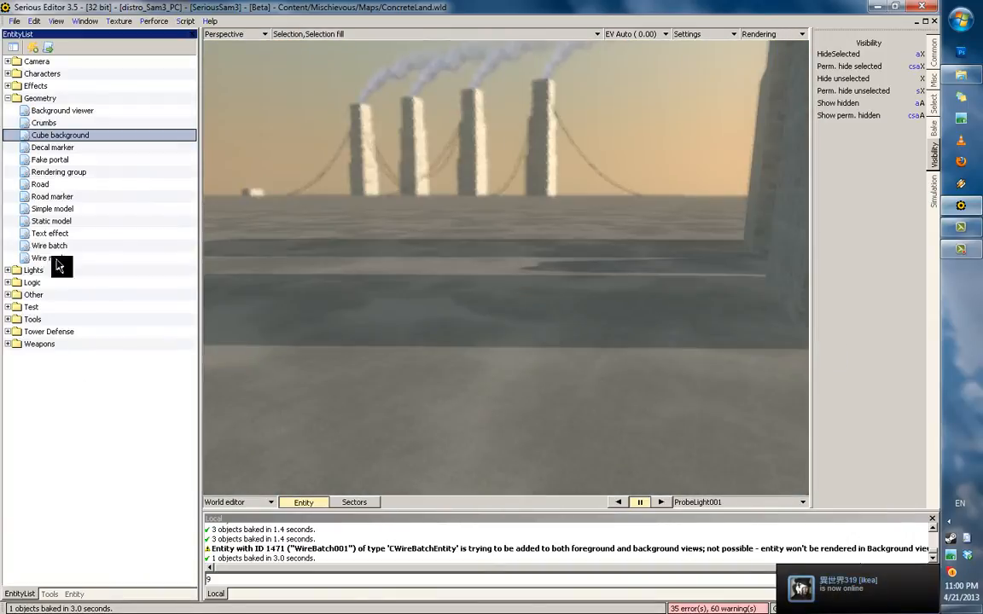
click(8, 98)
click(8, 86)
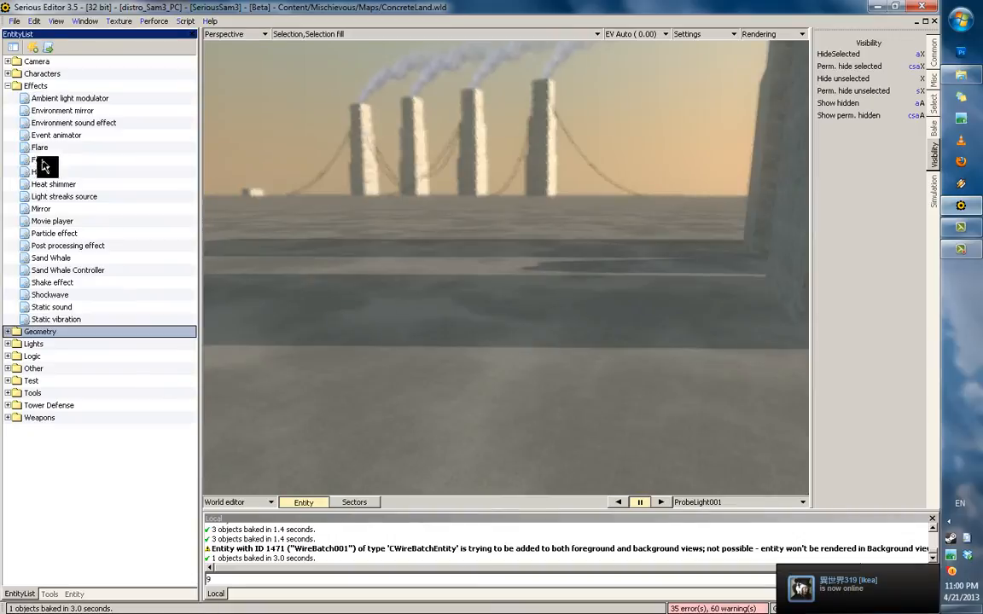
click(39, 171)
click(339, 410)
Step: Move the new haze entity to the world origin by setting its X, Y and Z to 0
click(50, 594)
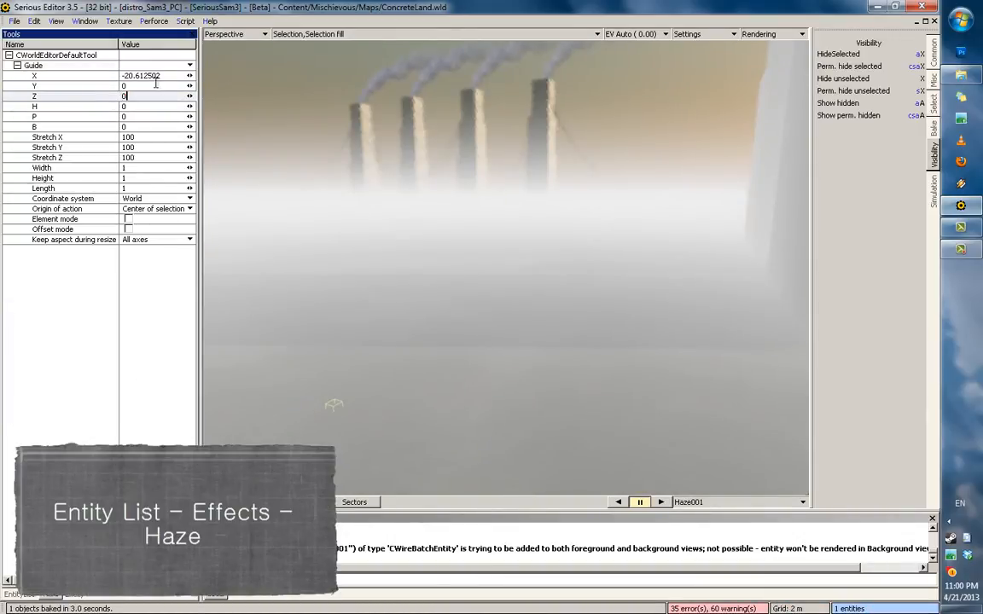
drag(161, 77, 81, 80)
text(0)
key(Return)
Step: Display the selection ranges, set the haze's width, height and depth to 2000, and hide the ranges again
click(75, 595)
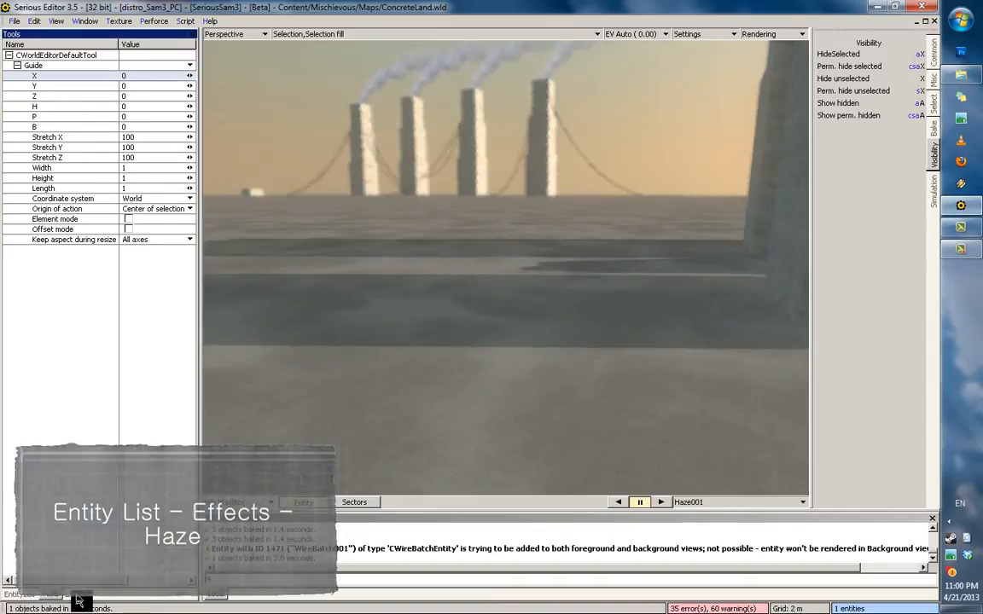
alt+drag(472, 202, 597, 257)
click(313, 34)
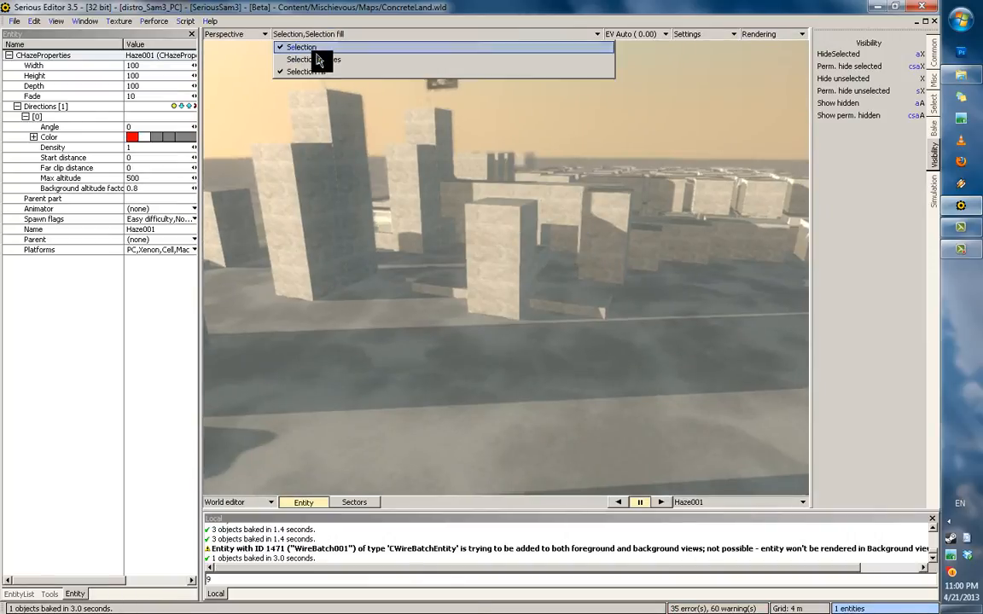
click(319, 59)
drag(410, 204, 368, 183)
click(114, 88)
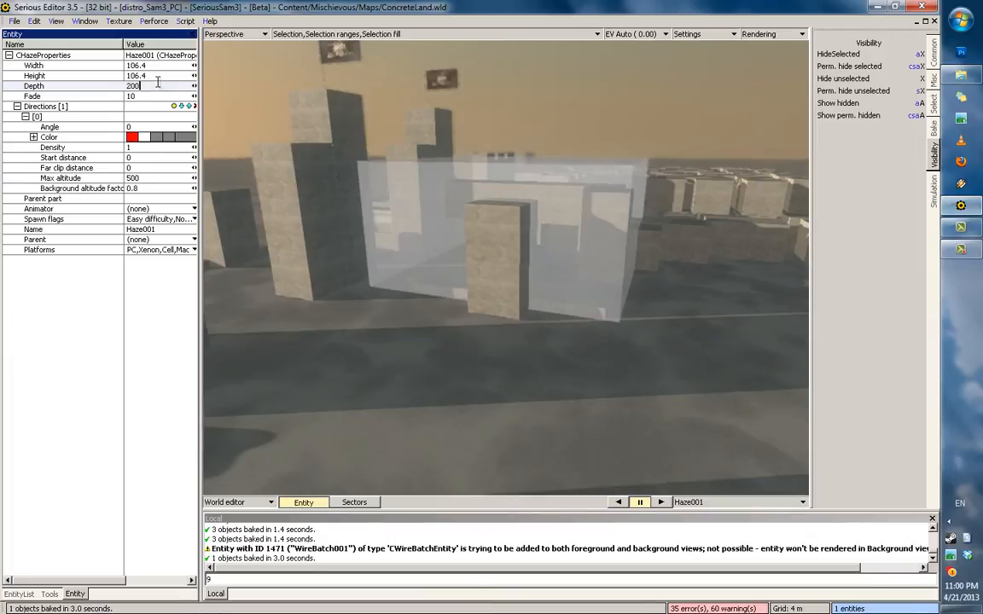
click(91, 78)
click(122, 68)
text(2000)
click(66, 78)
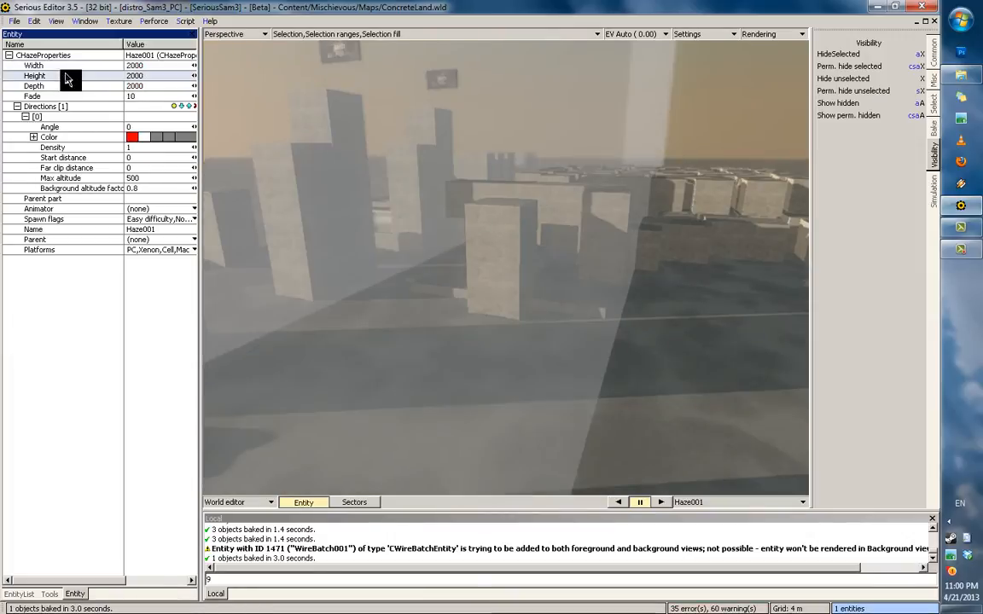
key(r)
middle_drag(478, 114, 396, 108)
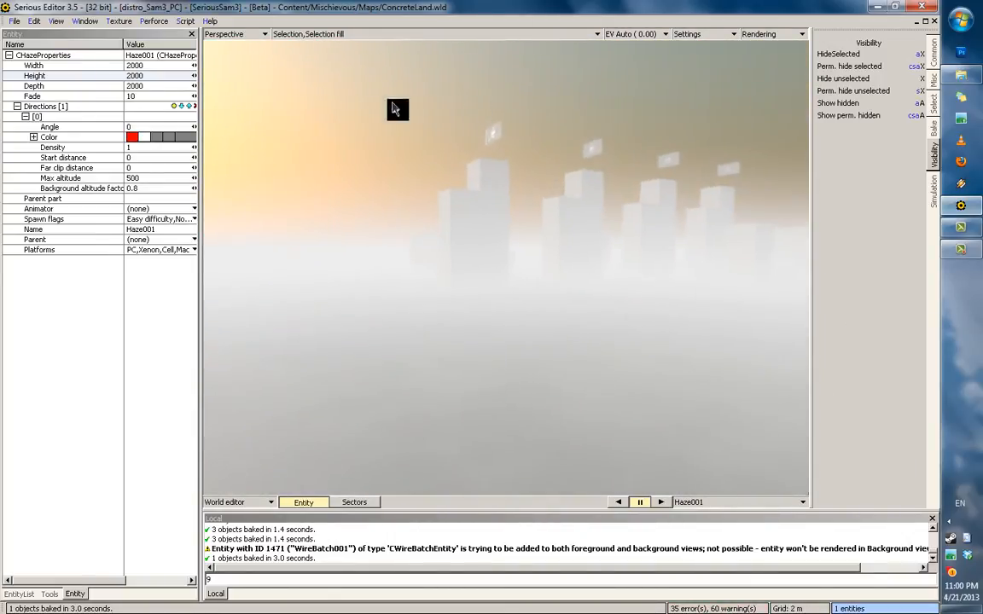
Step: Tint the haze's first direction color orange with hue about 0.087, saturation about 0.6 and value about 0.62
click(45, 106)
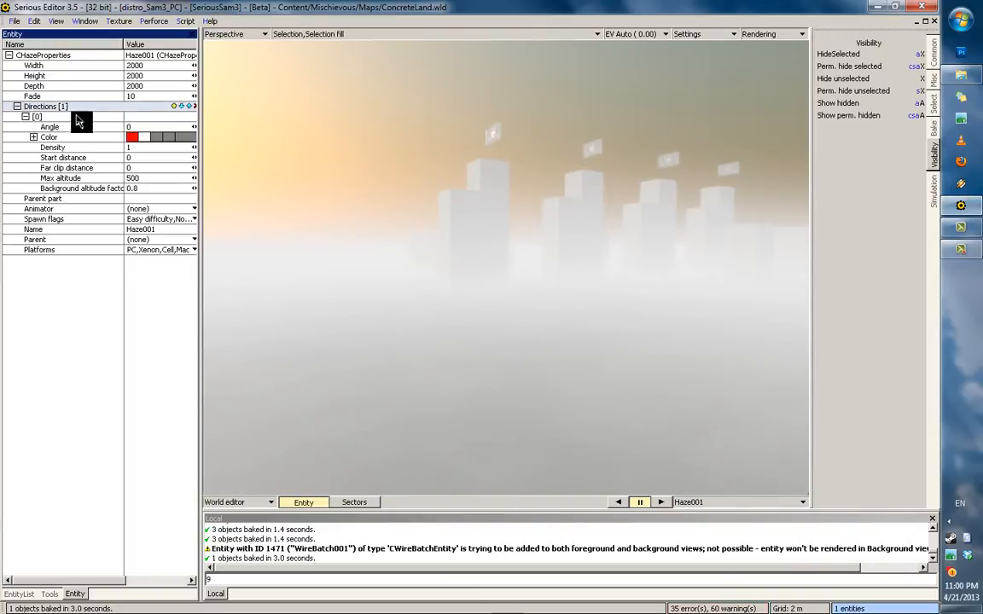
click(17, 107)
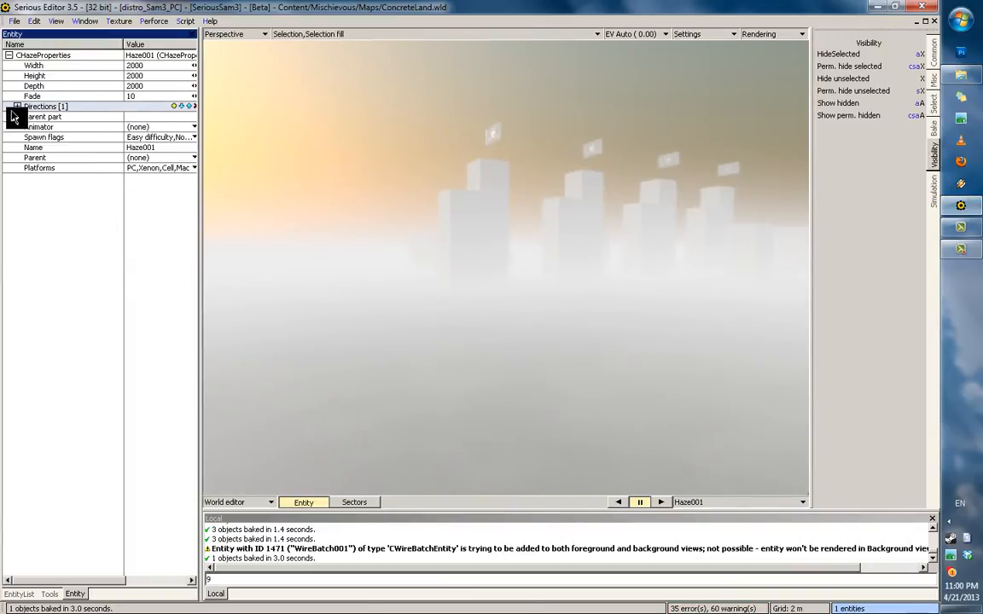
click(18, 107)
mouse_move(155, 145)
mouse_down()
mouse_move(263, 141)
mouse_move(156, 143)
mouse_up()
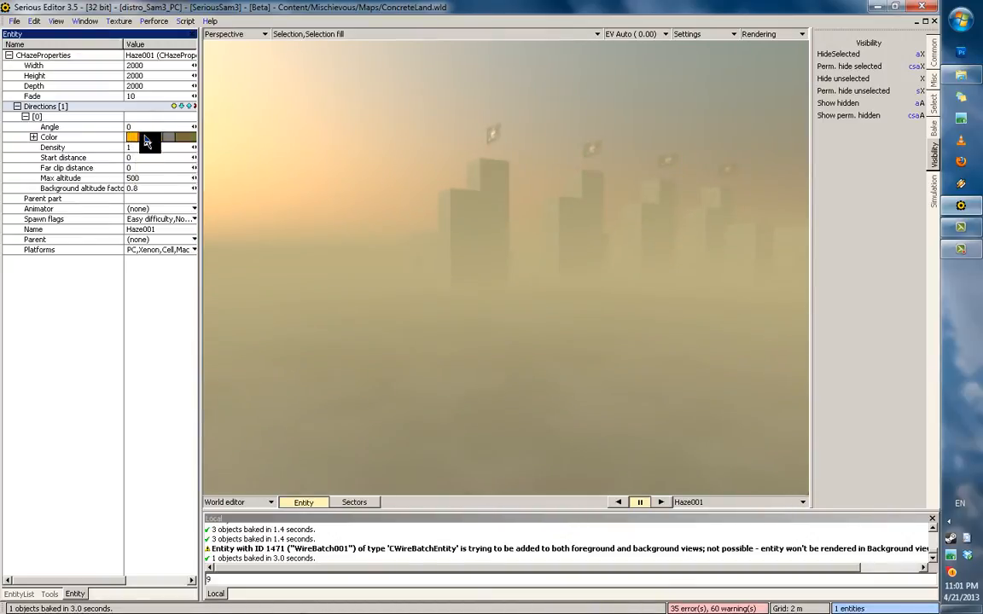
drag(134, 142, 162, 143)
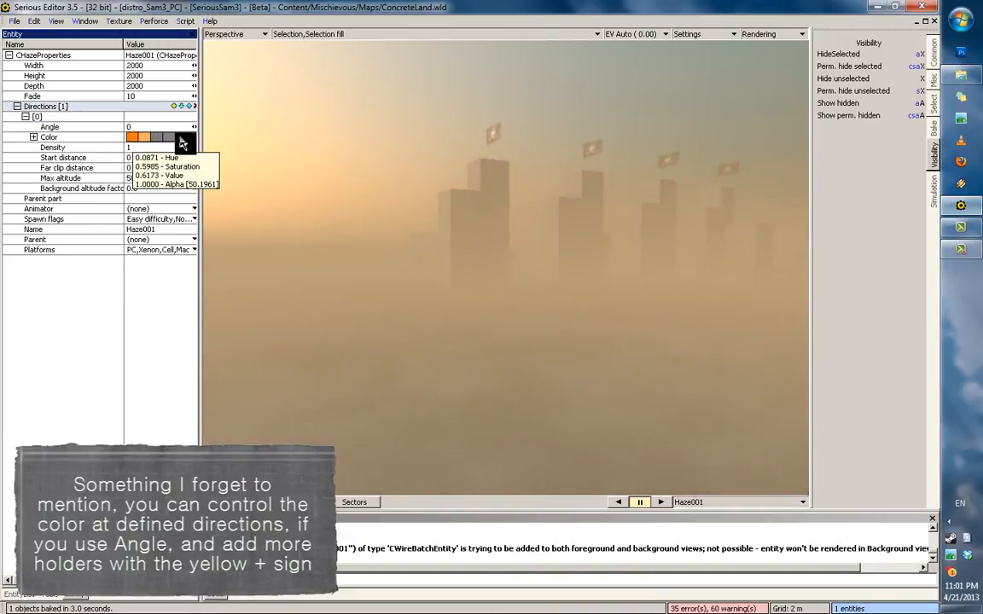
Step: Set the haze's start distance to about 92 and its density to 0.2
middle_drag(491, 236, 530, 238)
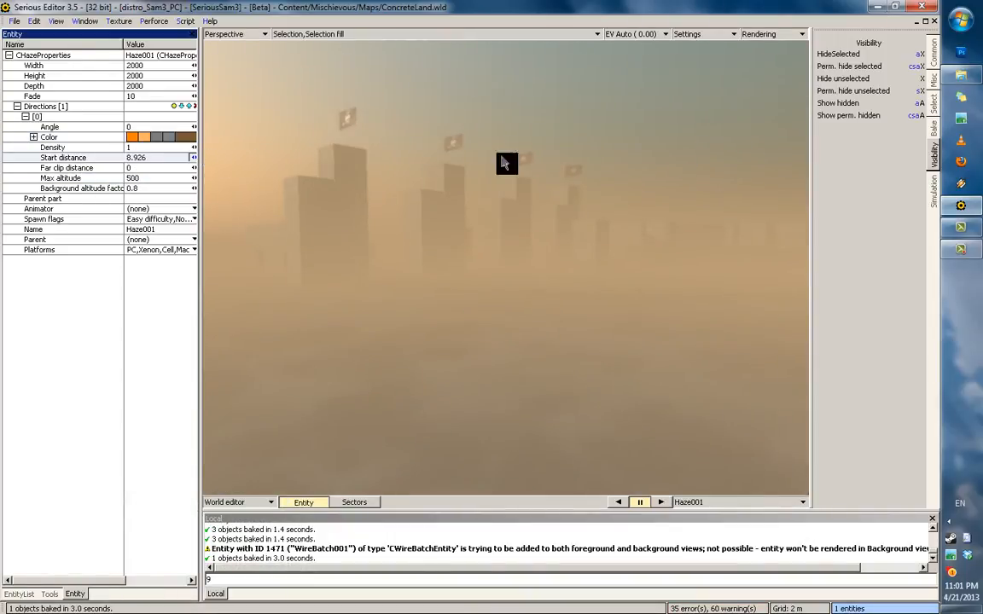
drag(504, 163, 781, 313)
drag(673, 320, 476, 335)
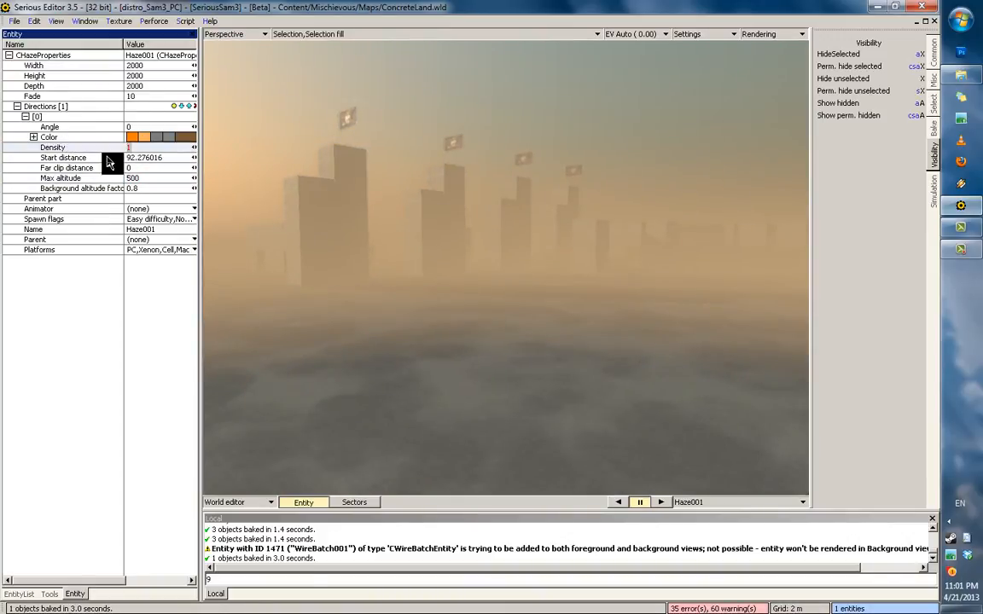
key(Return)
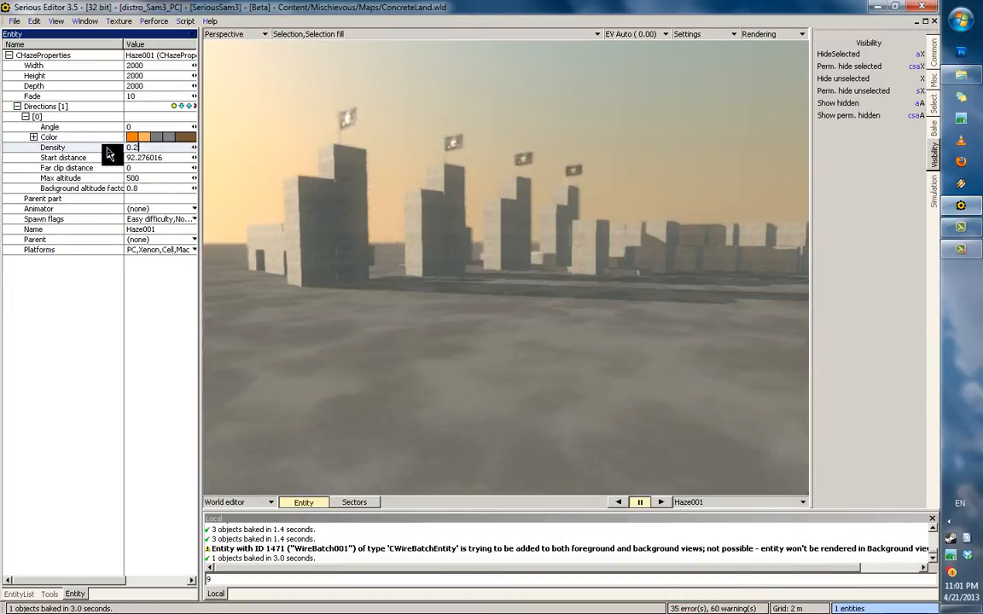
click(443, 226)
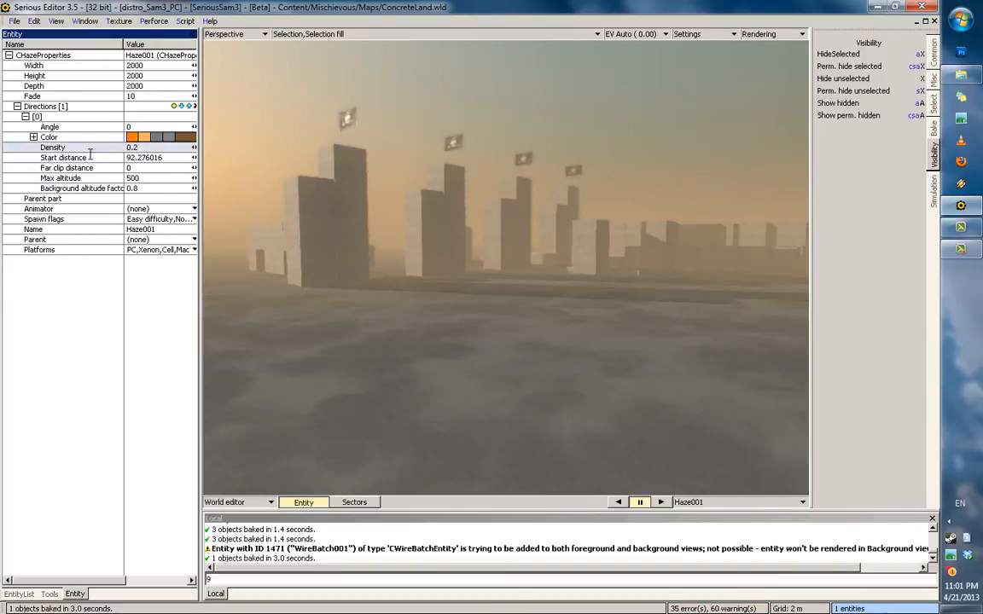
click(338, 206)
Step: Try low and high background altitude factors against the distant skyline, settling on about 0.78
middle_drag(351, 232, 762, 265)
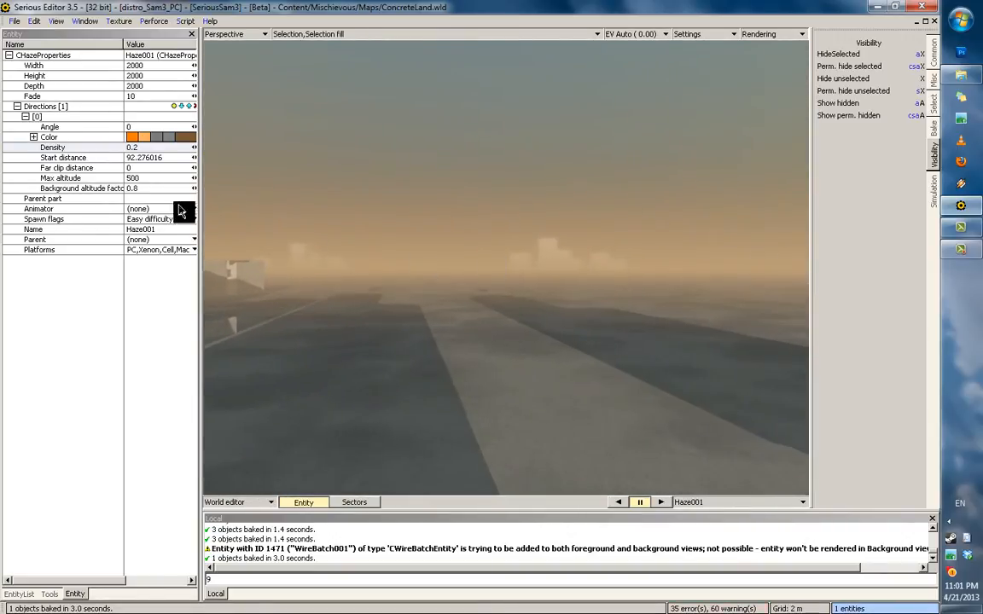
drag(193, 189, 420, 320)
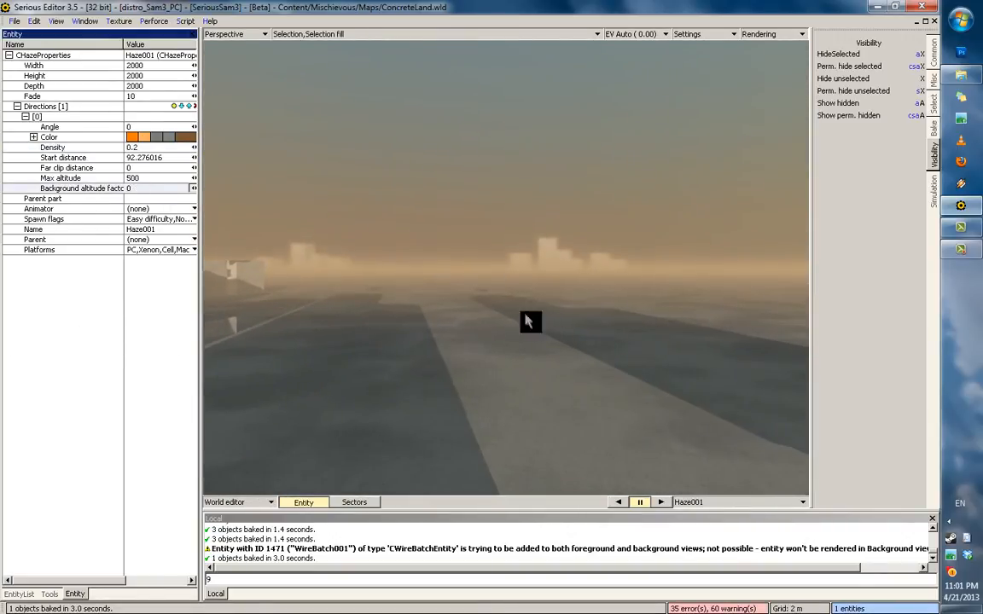
drag(527, 321, 519, 325)
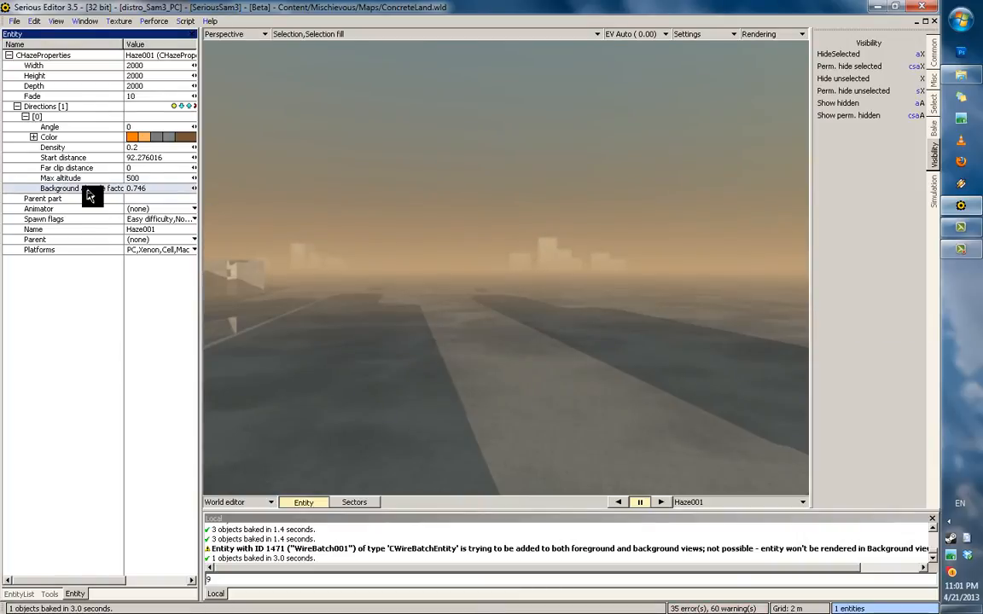
drag(233, 187, 286, 314)
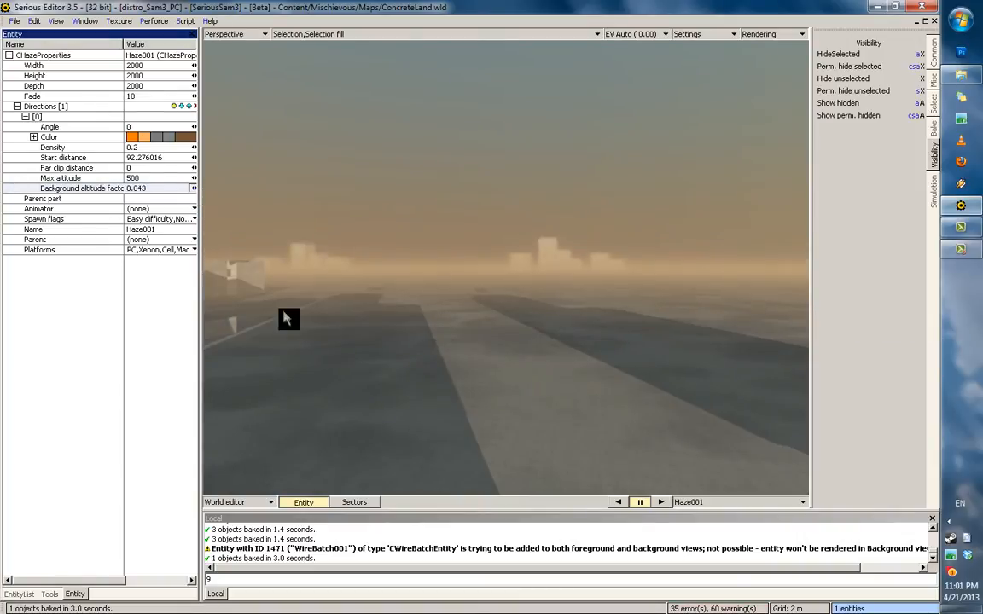
drag(359, 317, 447, 329)
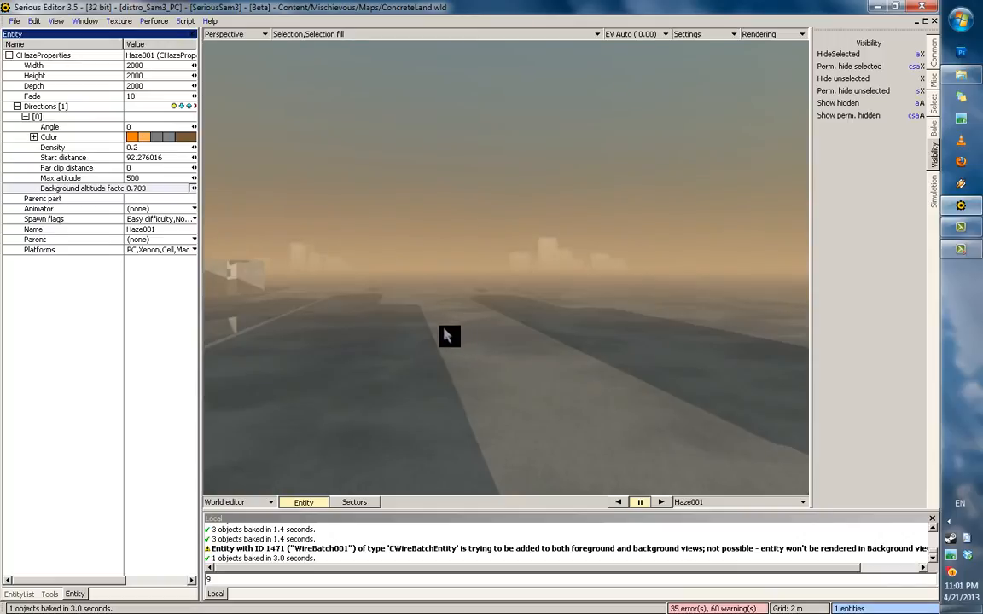
Step: Try different maximum altitudes for the haze, settling on about 471
middle_drag(388, 213, 130, 188)
drag(193, 179, 250, 321)
drag(140, 321, 732, 298)
drag(943, 288, 369, 328)
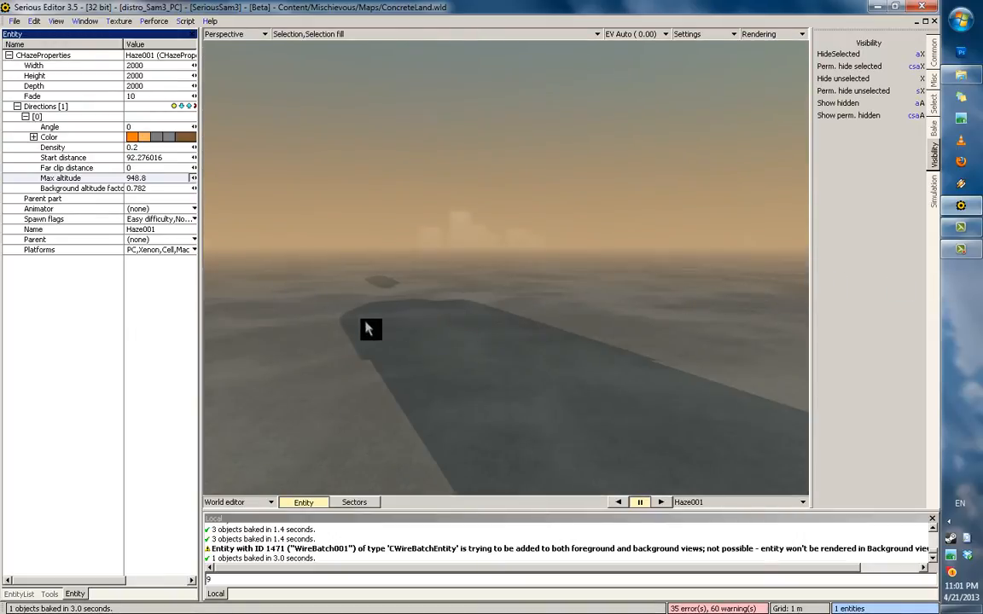
drag(119, 339, 90, 336)
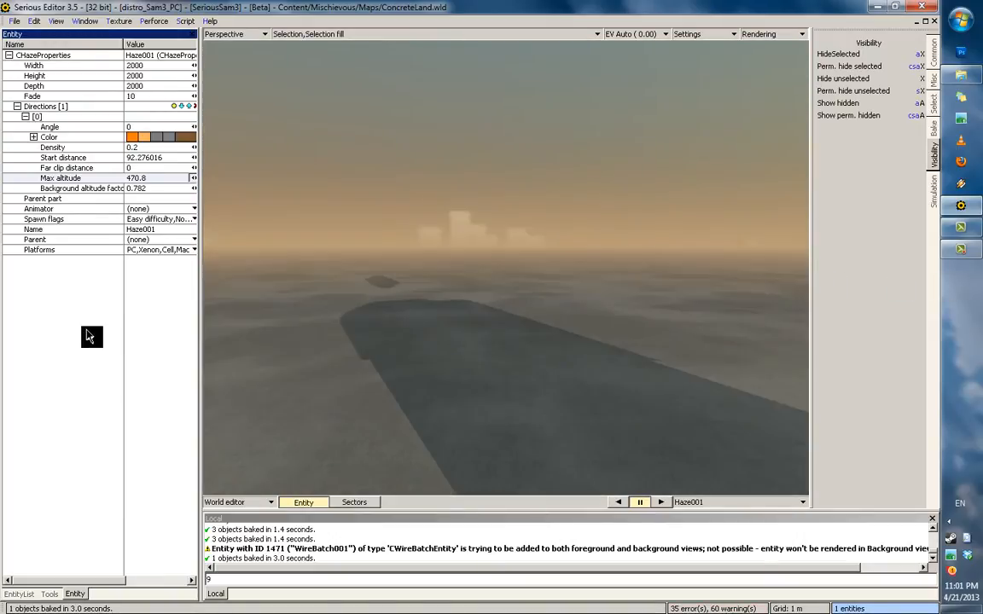
Step: Fine-tune the haze color while viewing the towers against the sun
click(105, 189)
middle_drag(391, 236, 763, 315)
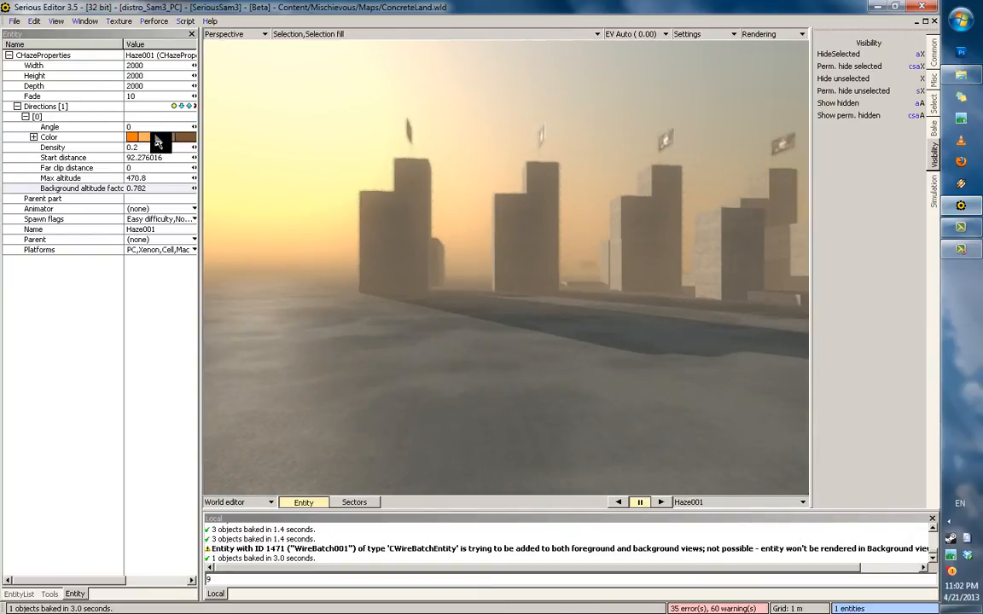
drag(144, 139, 178, 139)
Step: Find and select DistantLight001, and set its color to hue about 0.096, saturation 0.40 and value 2.62
middle_drag(512, 272, 957, 271)
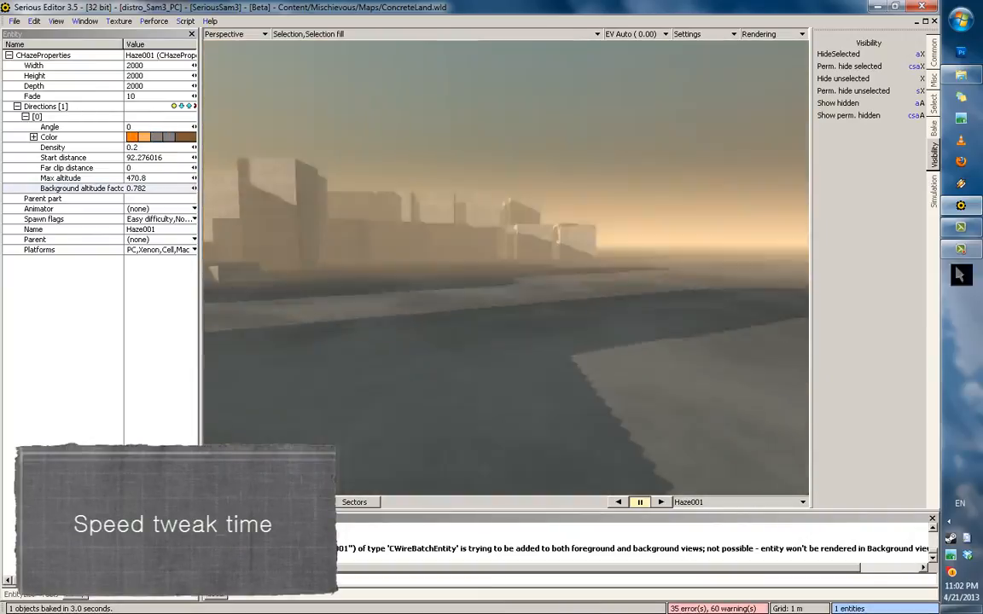
key(ctrl+f)
double_click(323, 95)
middle_drag(481, 288, 555, 341)
drag(144, 66, 188, 68)
middle_drag(477, 273, 539, 275)
drag(156, 66, 213, 73)
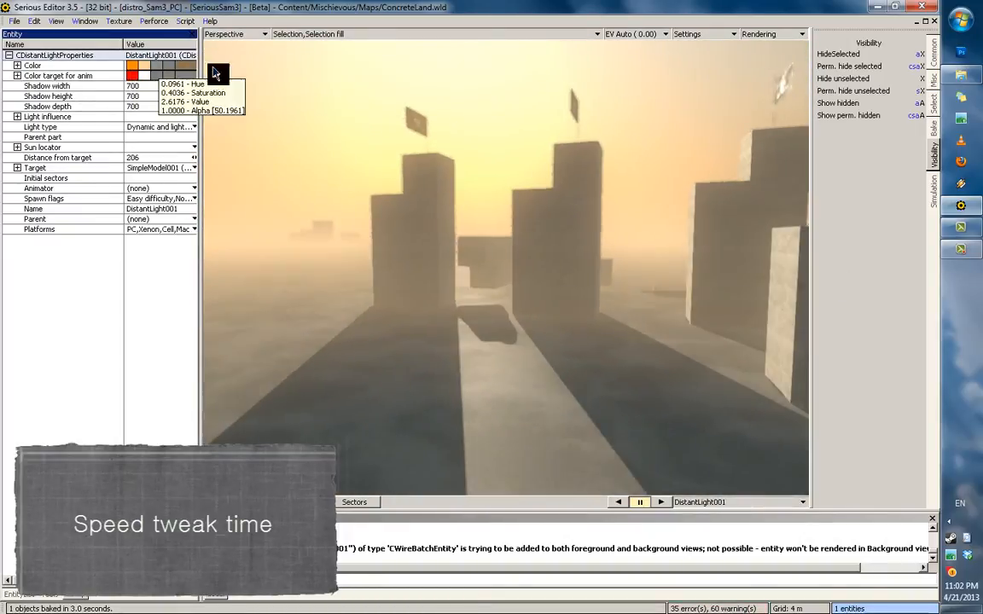
Step: Expand the distant light's sun locator and set its latitude and longitude to 5 degrees
click(17, 148)
drag(194, 168, 198, 213)
mouse_move(194, 209)
mouse_down()
mouse_move(218, 220)
mouse_move(194, 211)
mouse_up()
click(182, 210)
text(5)
click(175, 198)
text(5)
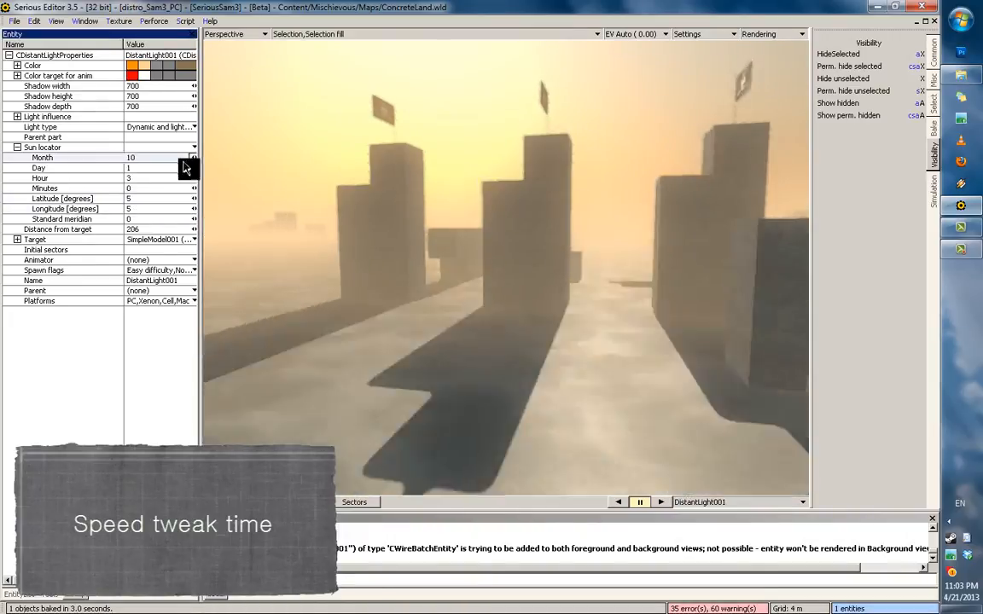
Step: Try other months in the distant light's sun locator while viewing the shadows around the towers
drag(184, 169, 445, 233)
middle_drag(445, 233, 652, 465)
drag(194, 158, 214, 159)
middle_drag(512, 256, 478, 223)
Step: Find and select CubeBackground001, try 3 and settle on 2 for the second skylight generator value, and expand its sun reference
key(ctrl+f)
double_click(271, 84)
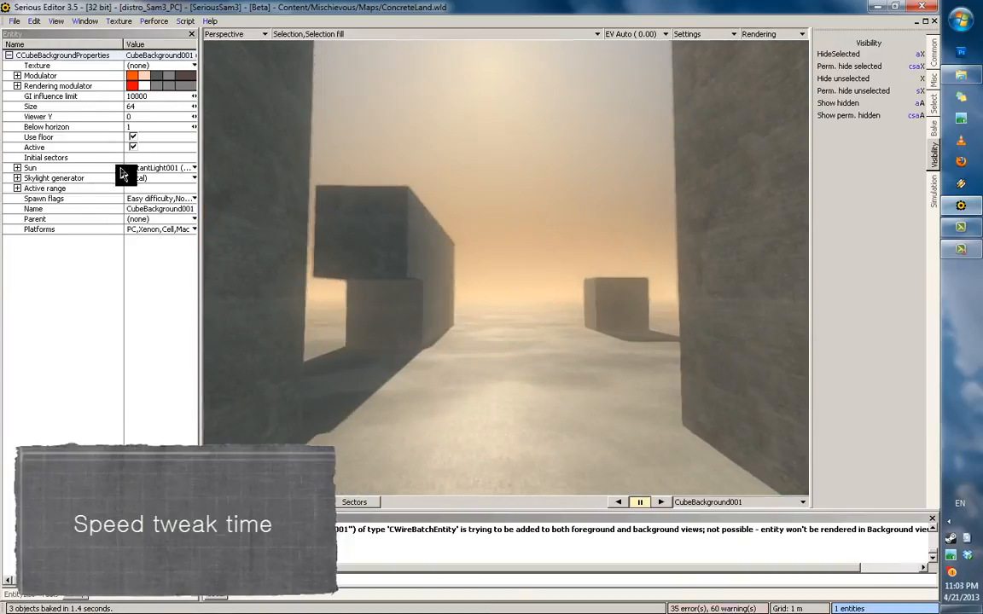
click(17, 178)
click(103, 200)
key(BackSpace)
text(3)
key(Return)
middle_drag(307, 376, 413, 353)
click(154, 198)
text(2)
key(Return)
click(17, 168)
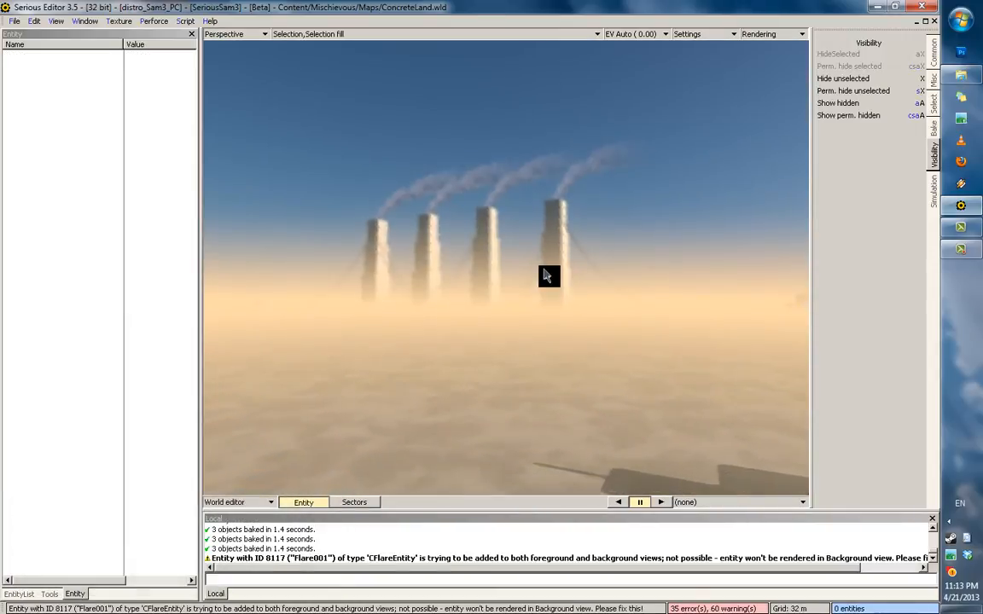
Step: Look over the hazy map, find CubeBackground001, and bring its sky cube into close view
mouse_move(546, 275)
middle_down()
mouse_move(596, 260)
mouse_move(551, 274)
middle_up()
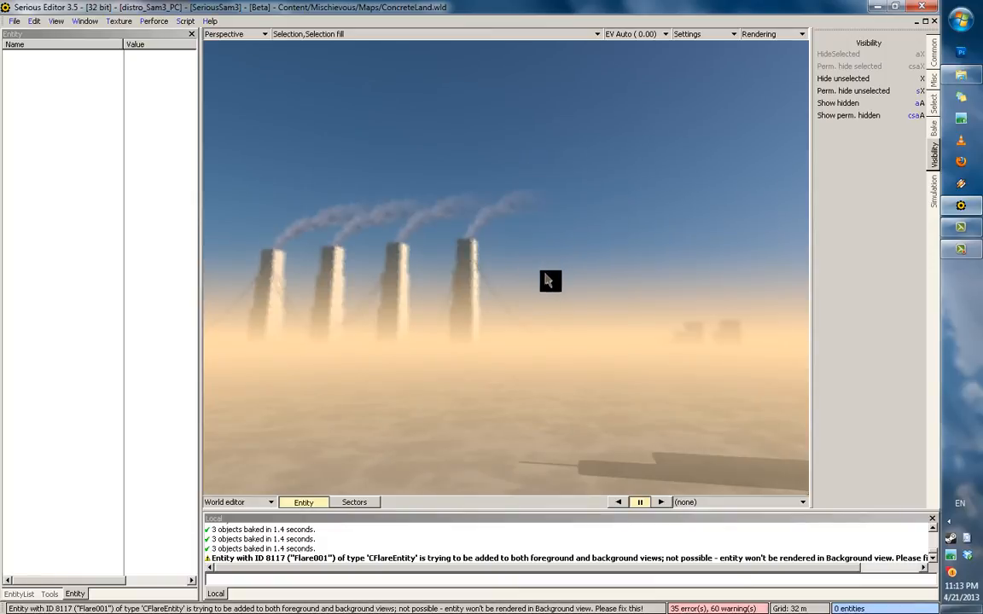
middle_drag(550, 281, 709, 279)
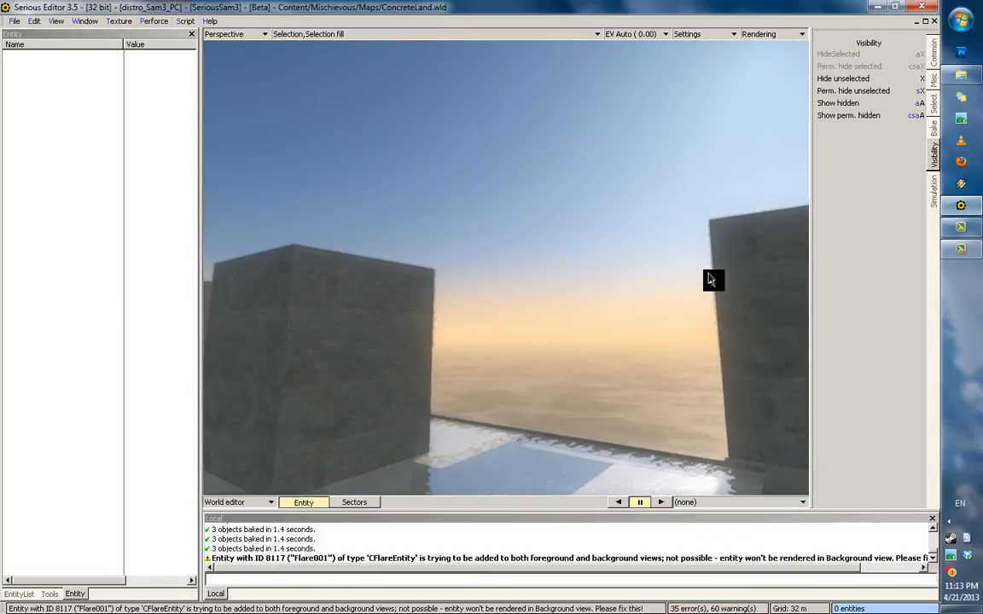
middle_drag(571, 284, 524, 295)
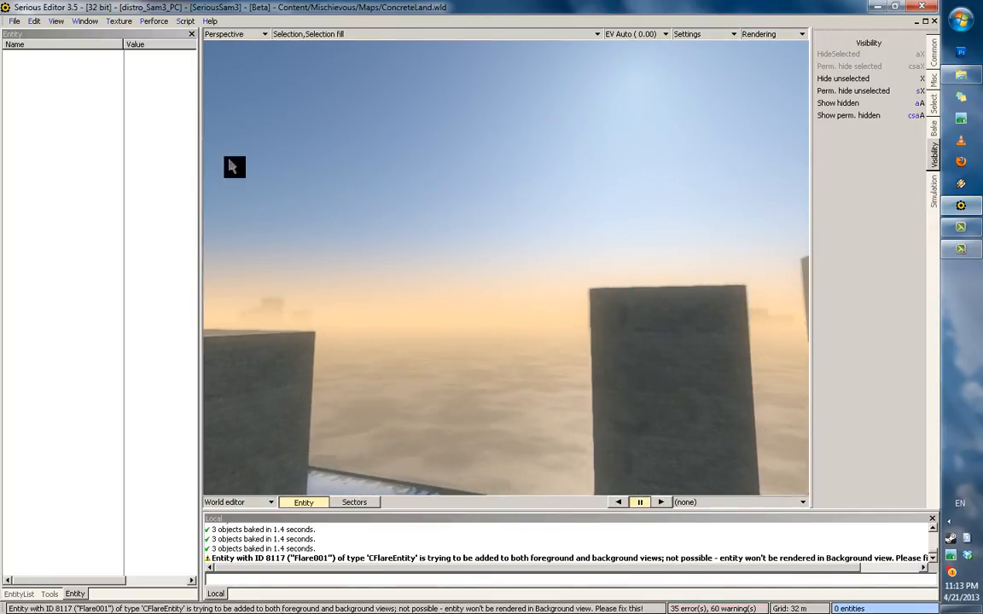
key(ctrl+f)
key(Home)
double_click(208, 81)
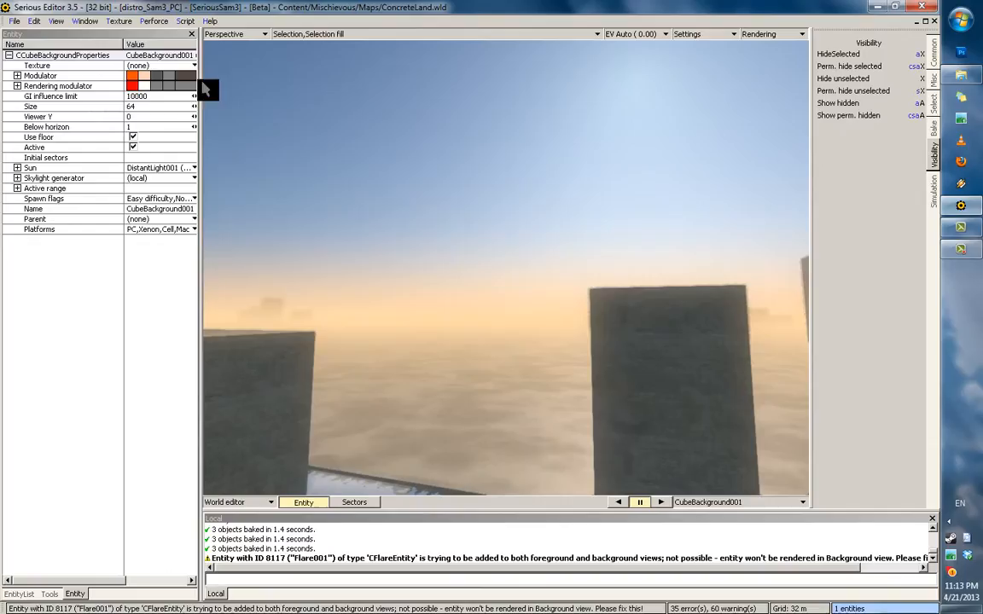
click(462, 231)
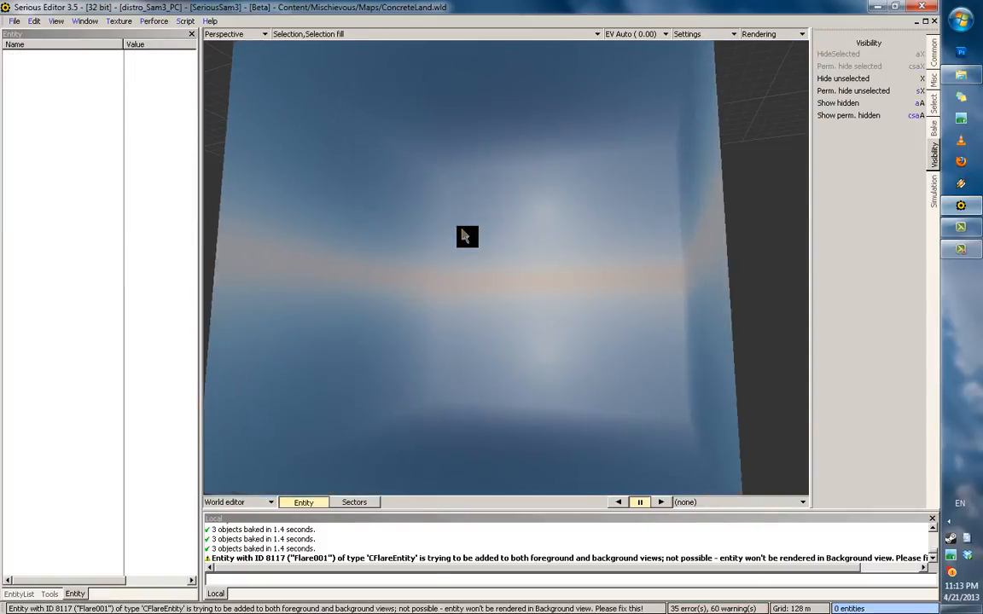
middle_drag(462, 231, 426, 247)
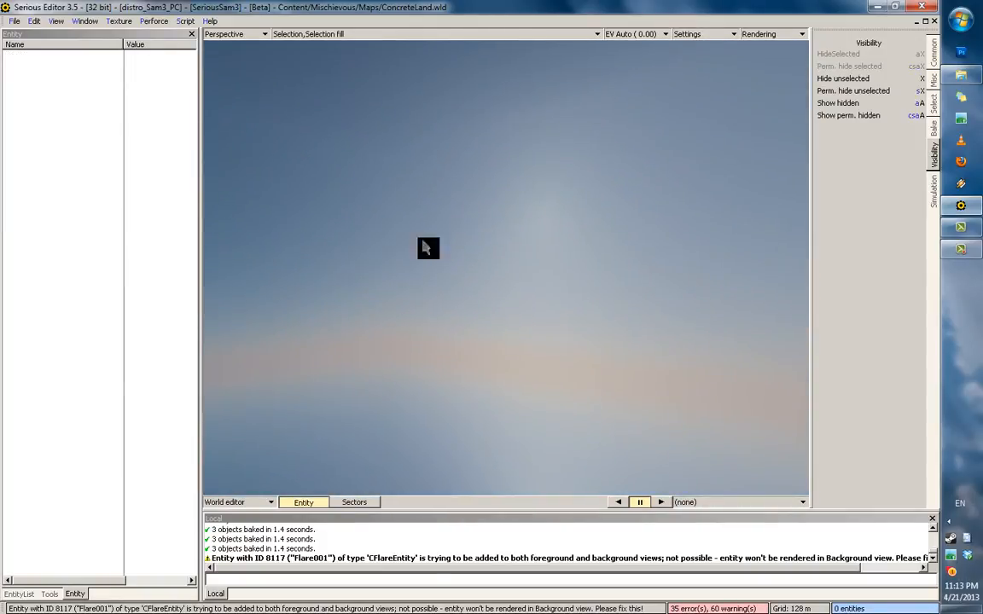
Step: Place a Flare effect entity on the sky cube near the bright sun area and check its placement
click(11, 598)
drag(39, 150, 651, 333)
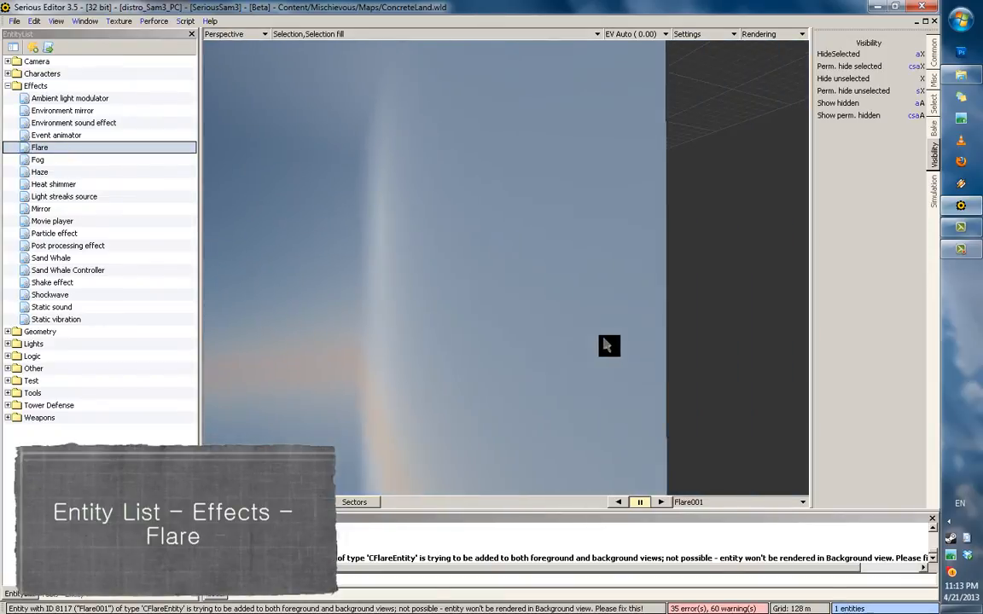
key(f)
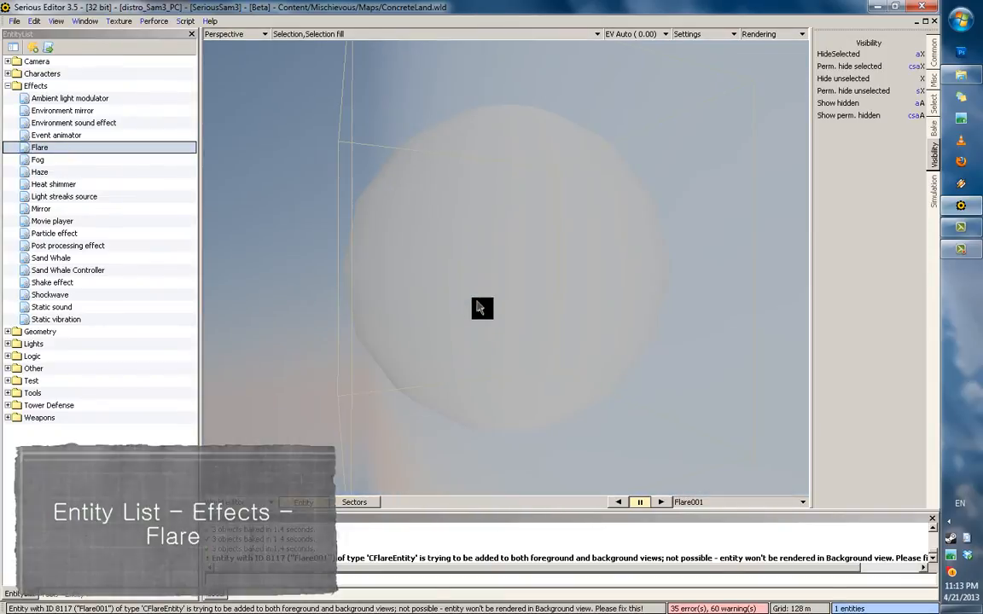
scroll(465, 319, down, 8)
middle_drag(538, 298, 505, 244)
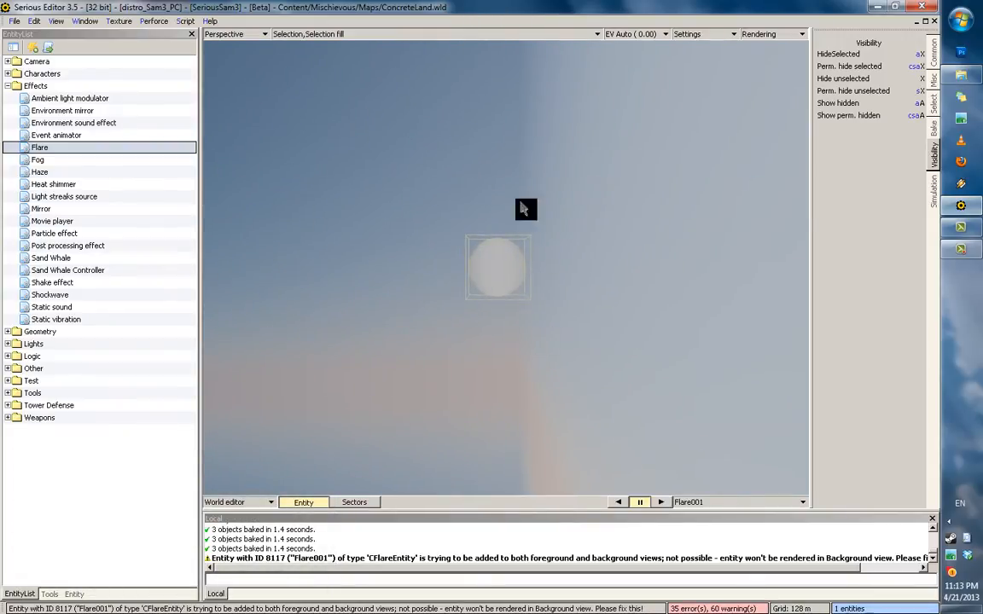
middle_drag(577, 358, 630, 318)
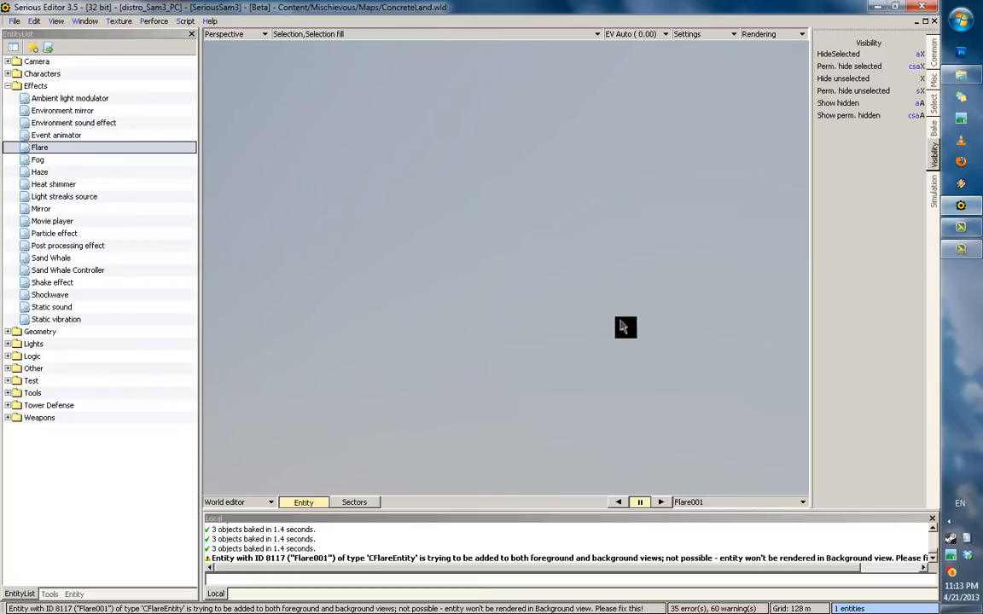
middle_drag(587, 359, 496, 274)
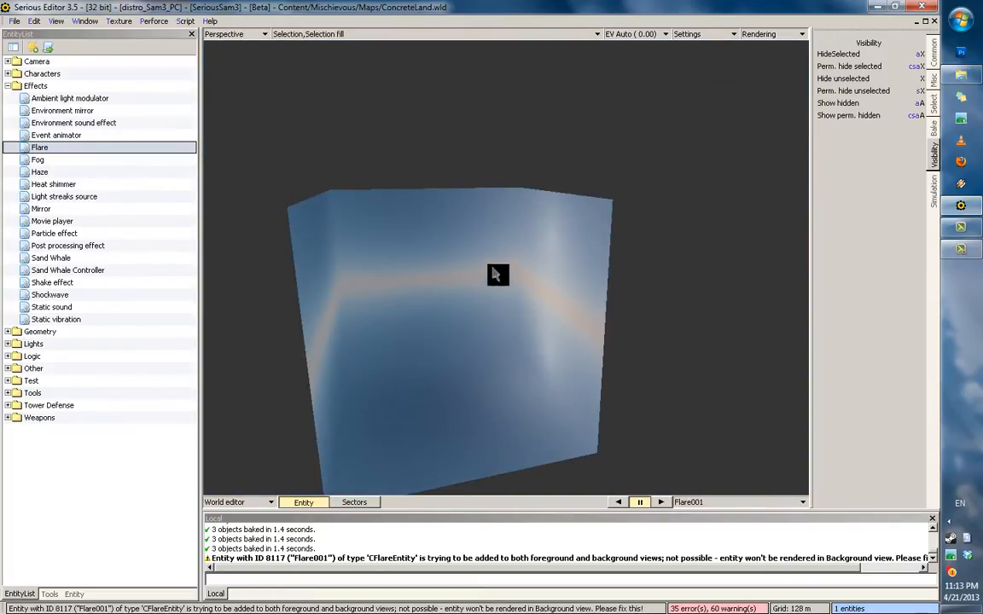
Step: Show the new flare's properties and bring the towers and sky back into view
click(77, 596)
mouse_move(459, 332)
middle_down()
mouse_move(392, 107)
mouse_move(384, 145)
mouse_move(754, 302)
mouse_move(769, 335)
mouse_move(698, 439)
mouse_move(709, 321)
middle_up()
key(6)
middle_drag(470, 332, 477, 332)
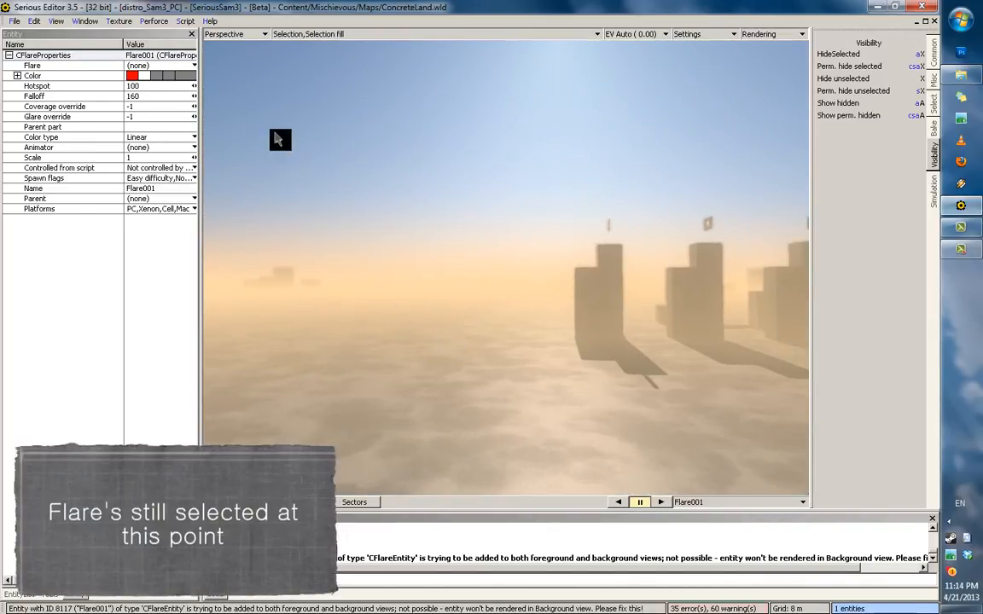
Step: Try a new CFlareConfiguration with one part on the flare, and reset the flare setting to none
click(158, 74)
mouse_move(171, 79)
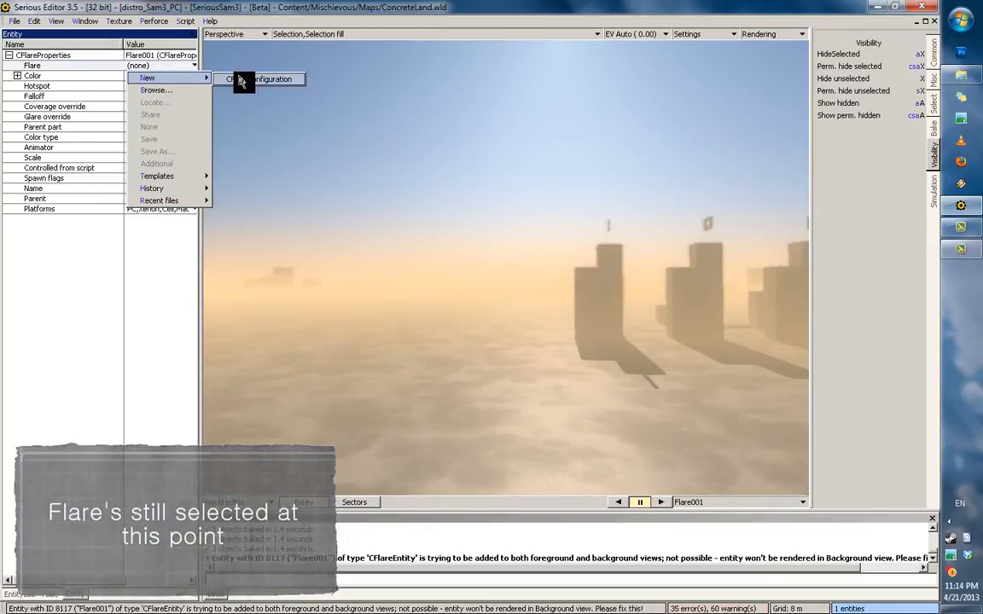
click(256, 81)
click(17, 67)
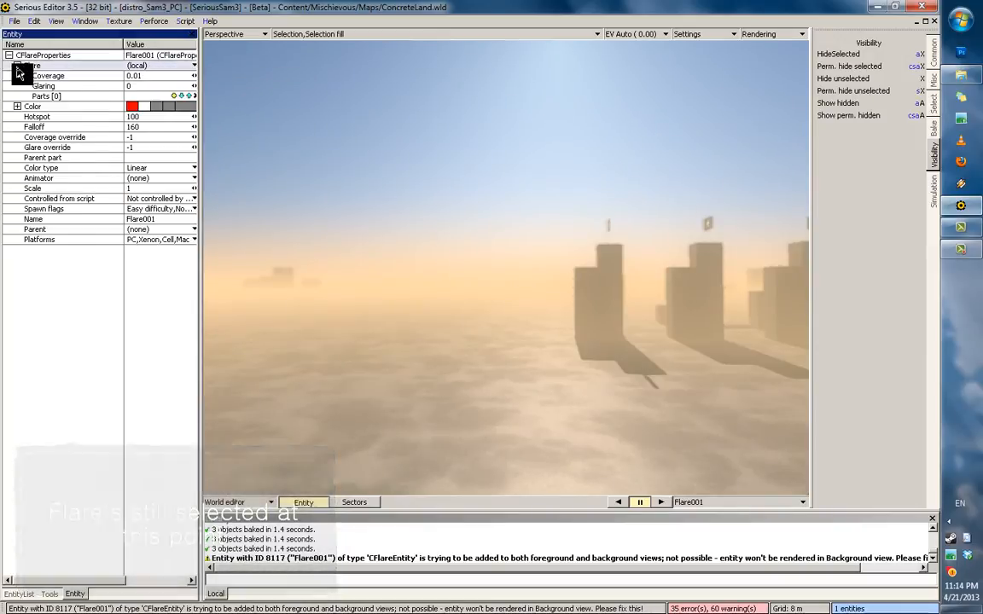
click(150, 66)
click(117, 69)
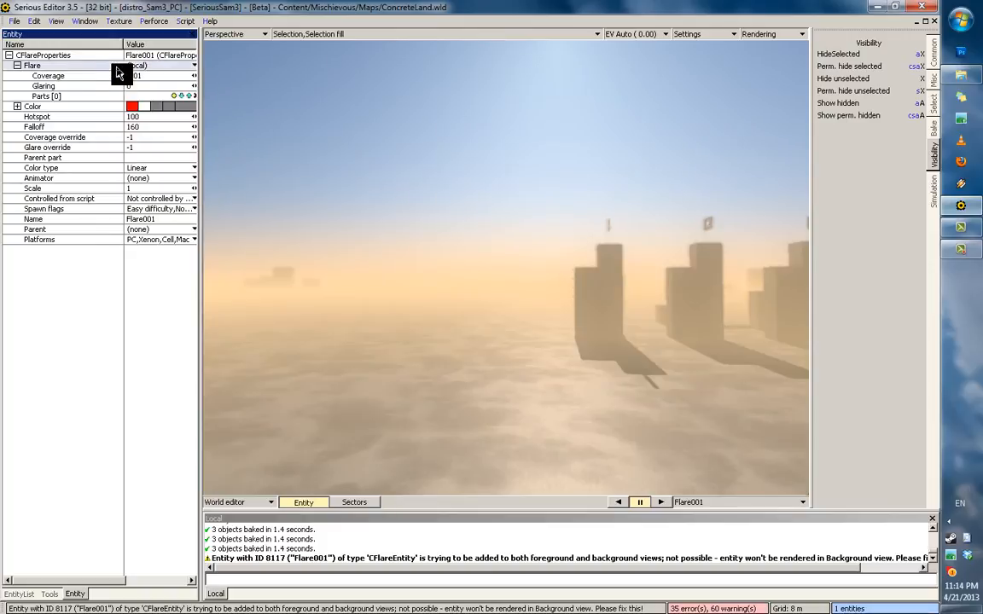
click(177, 98)
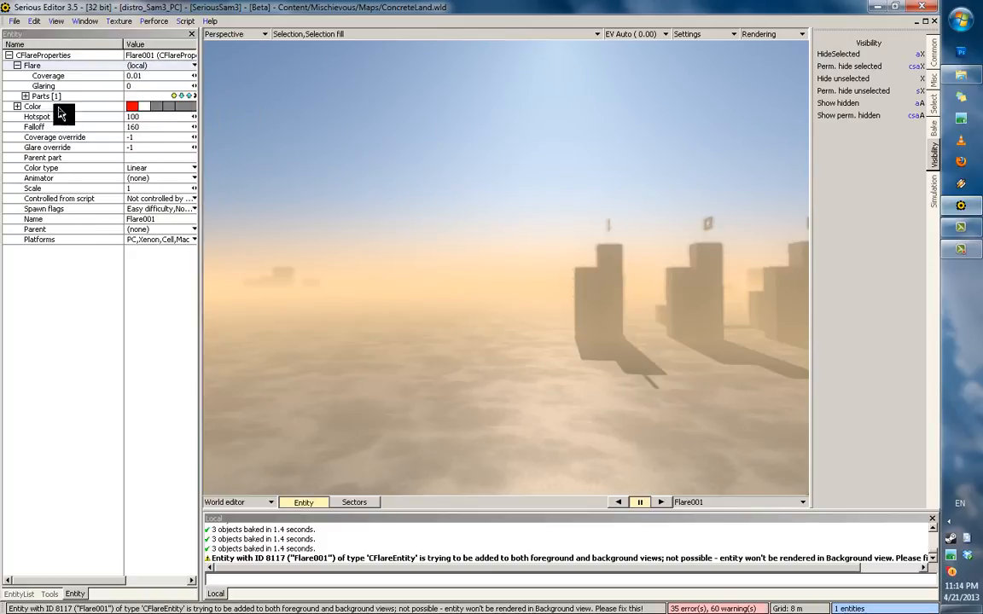
click(26, 96)
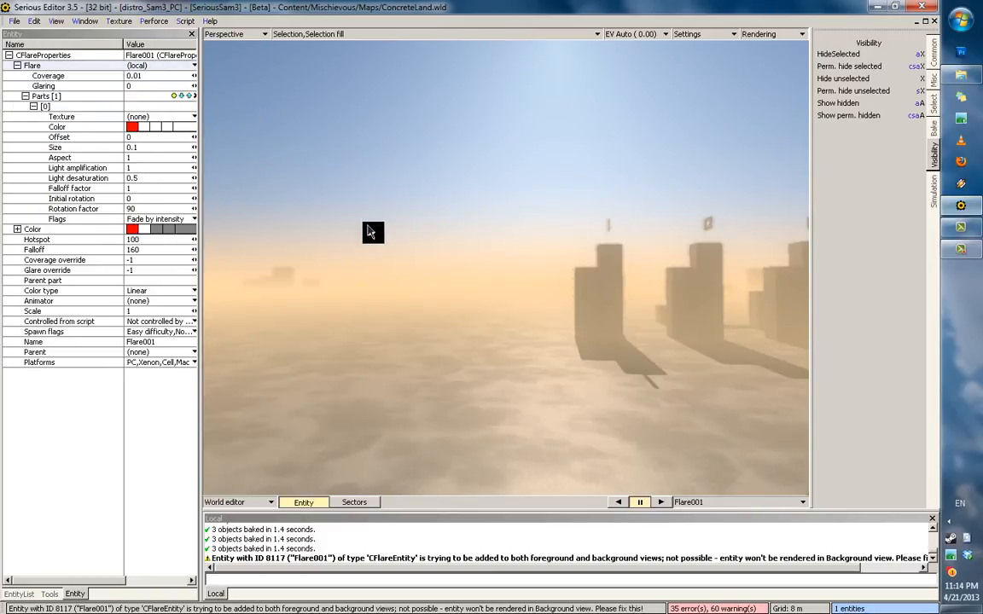
middle_drag(366, 222, 402, 215)
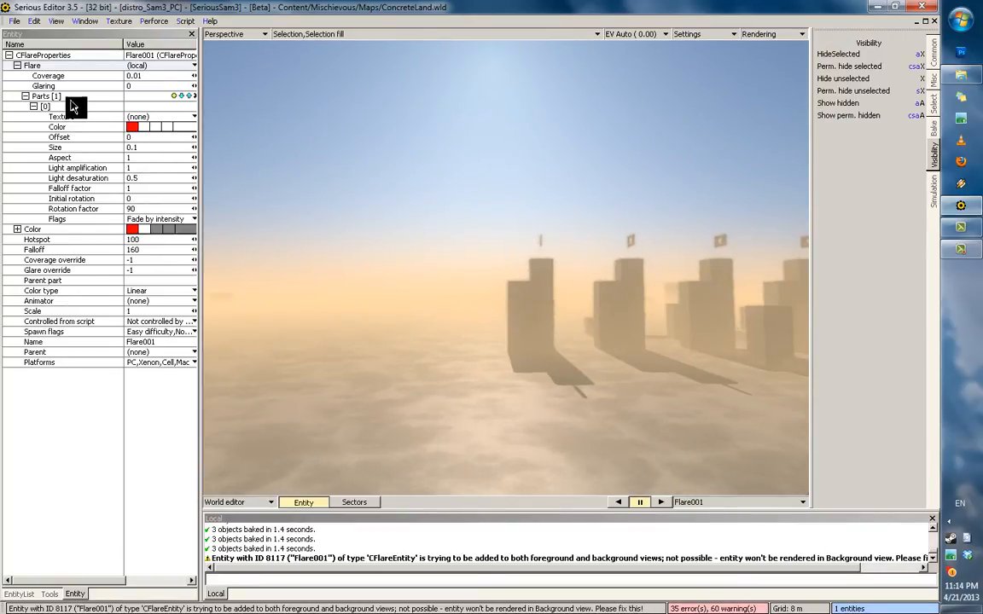
right_click(151, 68)
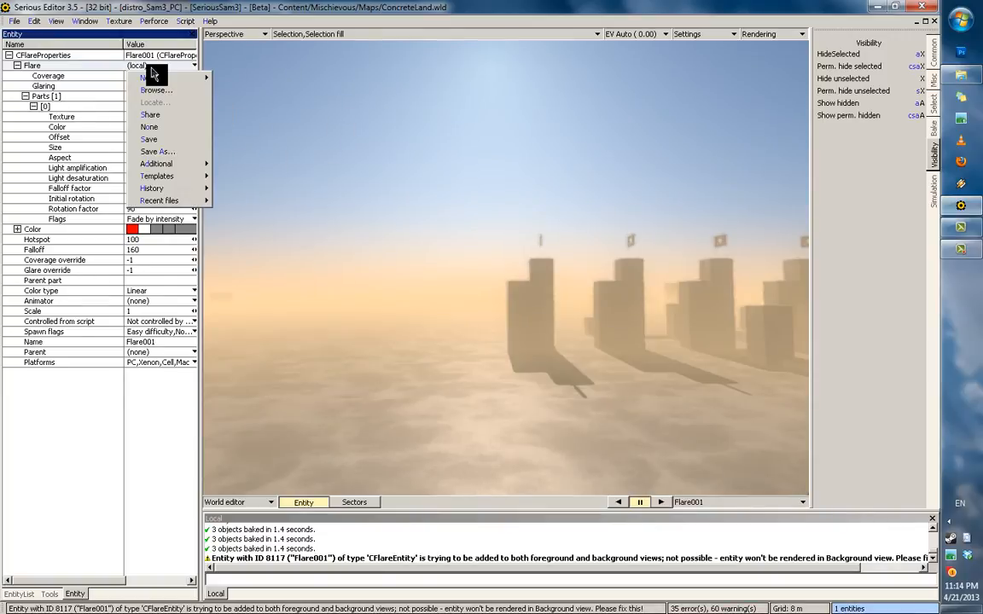
click(151, 127)
Step: Assign a new CFlareConfiguration to Flare001, add one part to it and expand the part's settings
right_click(133, 72)
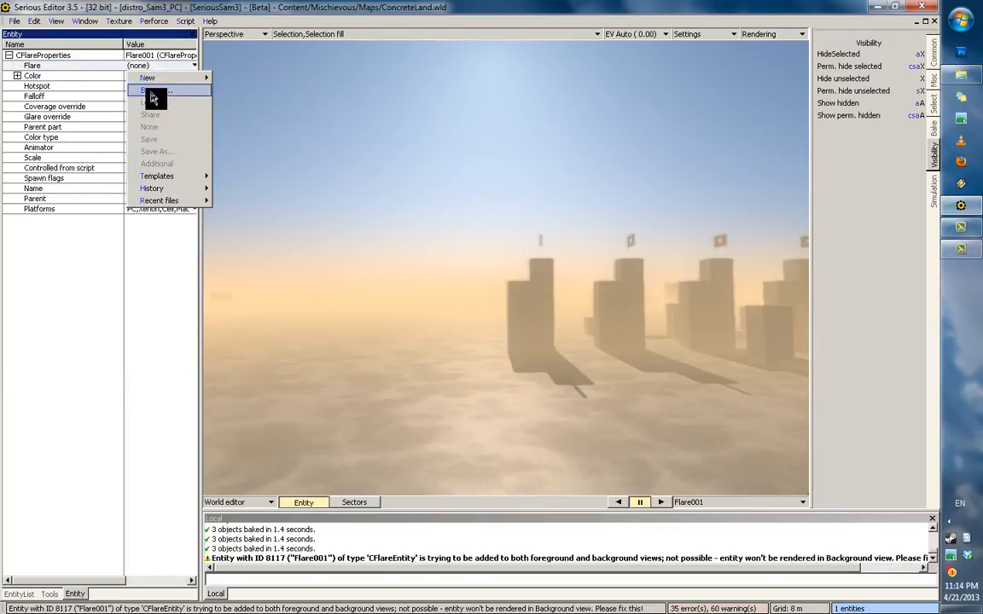
mouse_move(152, 78)
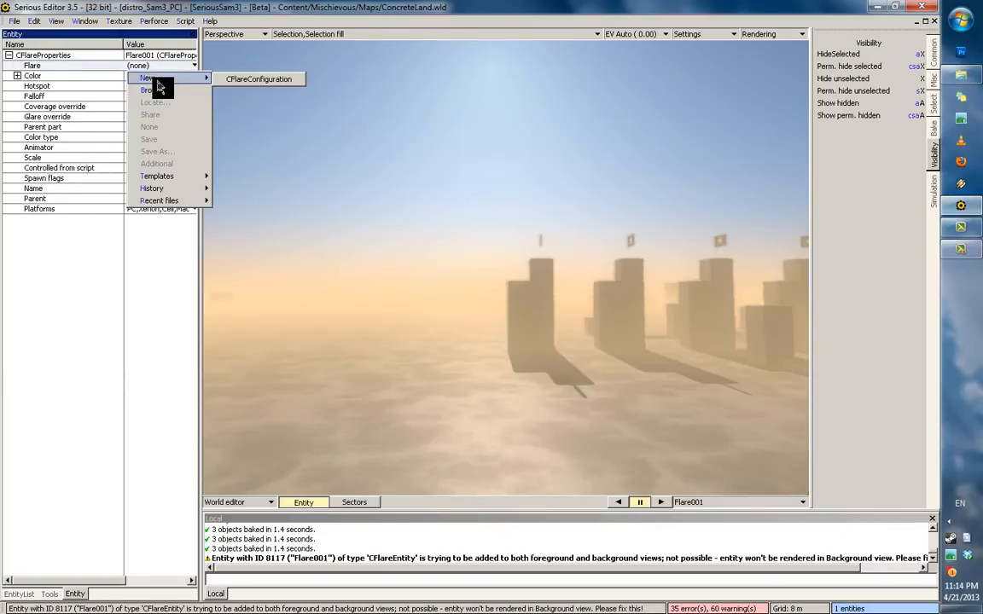
click(231, 80)
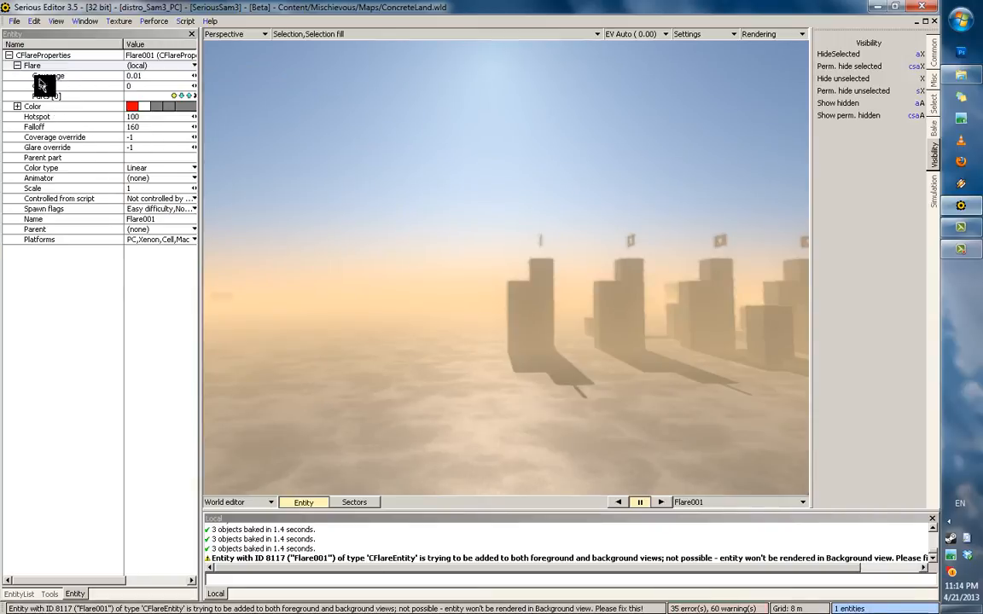
click(92, 98)
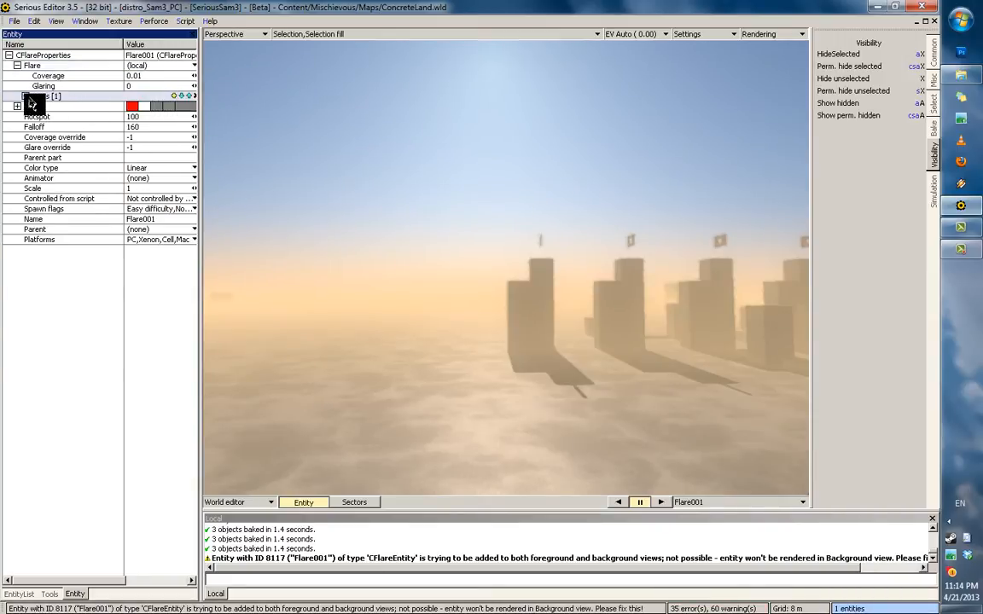
click(26, 97)
Step: Browse for the flare part's texture in Content/SeriousSam3/Textures/Effects/Flares
click(145, 117)
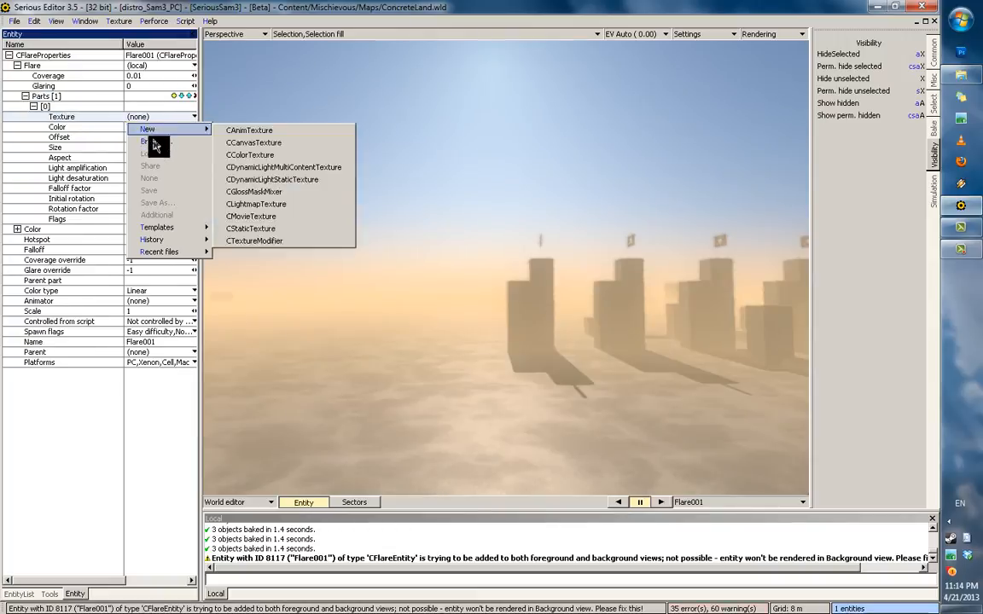
click(152, 141)
double_click(486, 174)
double_click(486, 174)
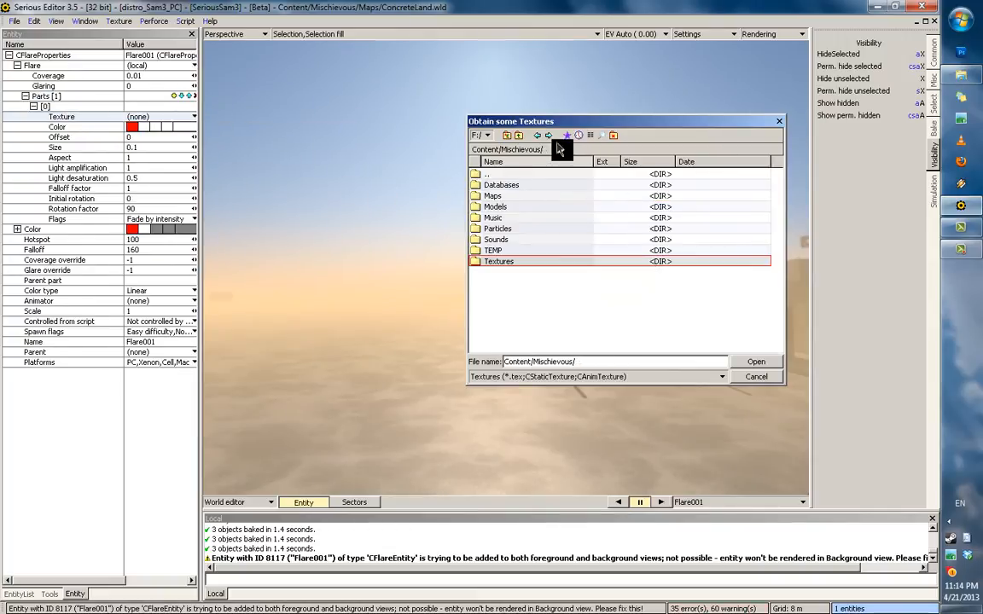
click(567, 134)
click(595, 153)
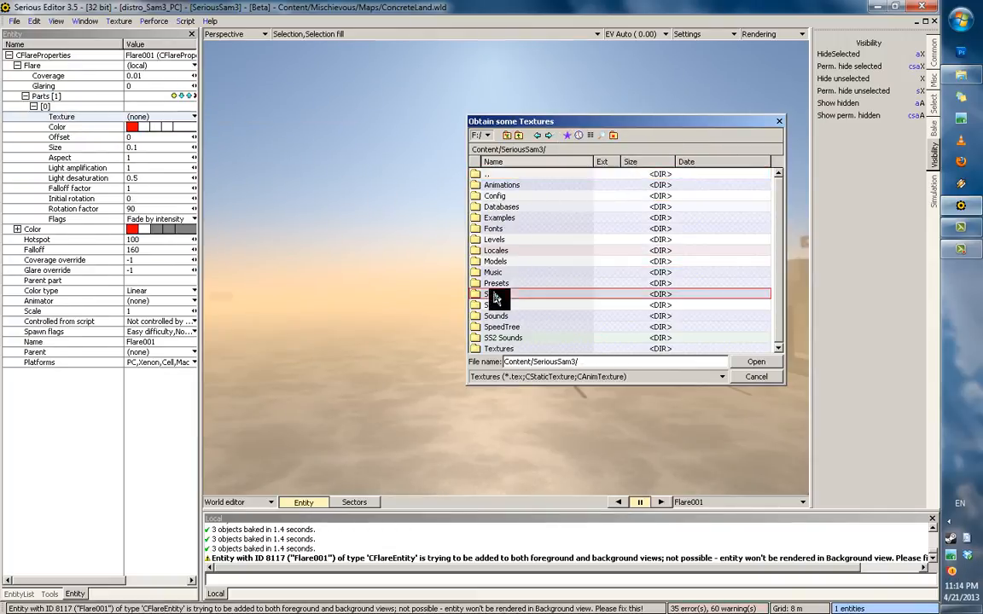
double_click(498, 348)
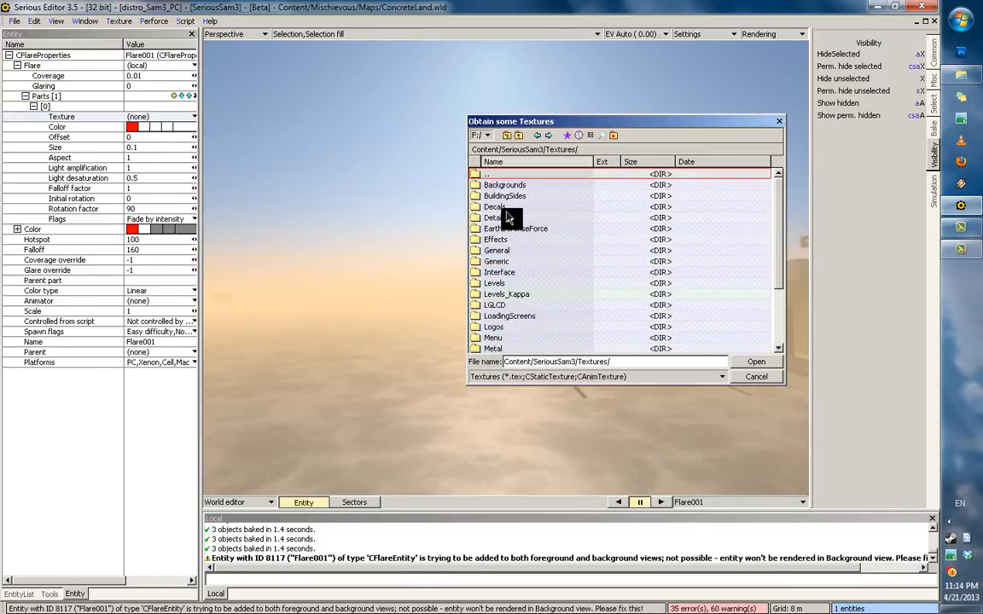
double_click(507, 242)
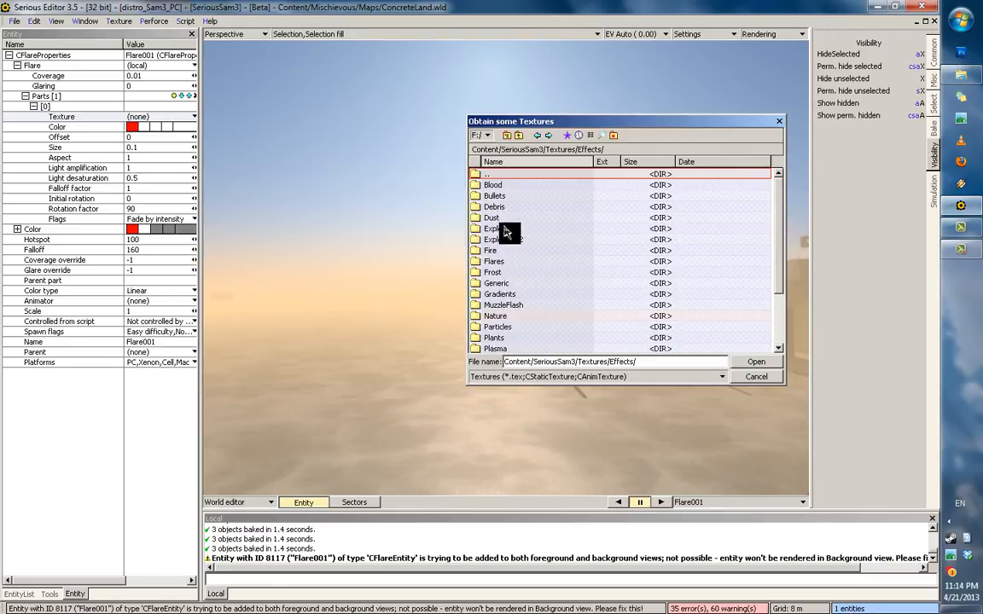
double_click(494, 261)
Step: Preview the textures in the Flares folder and assign LensReflection_05 to the flare's first part
scroll(507, 282, down, 2)
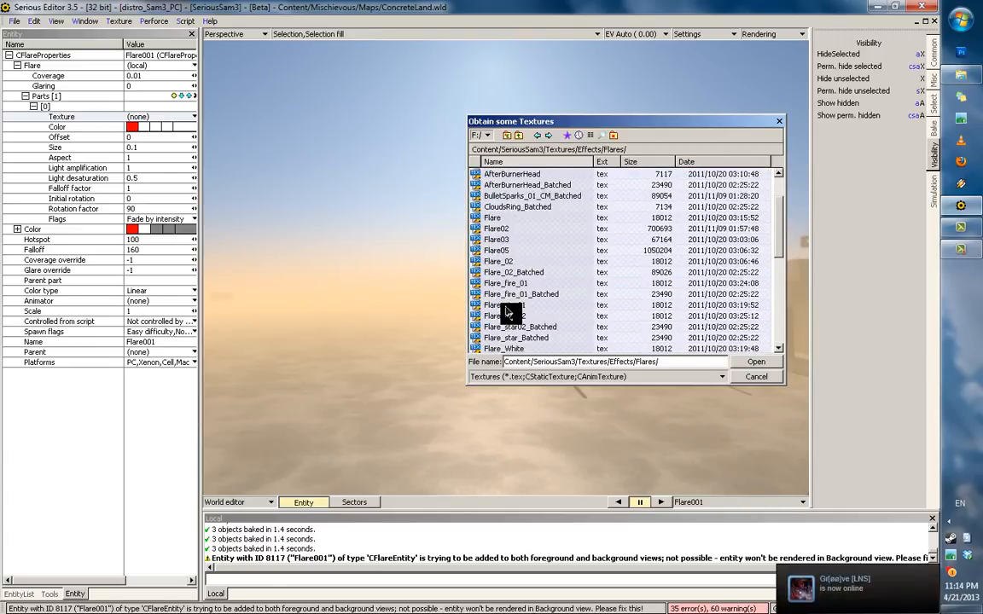
click(505, 305)
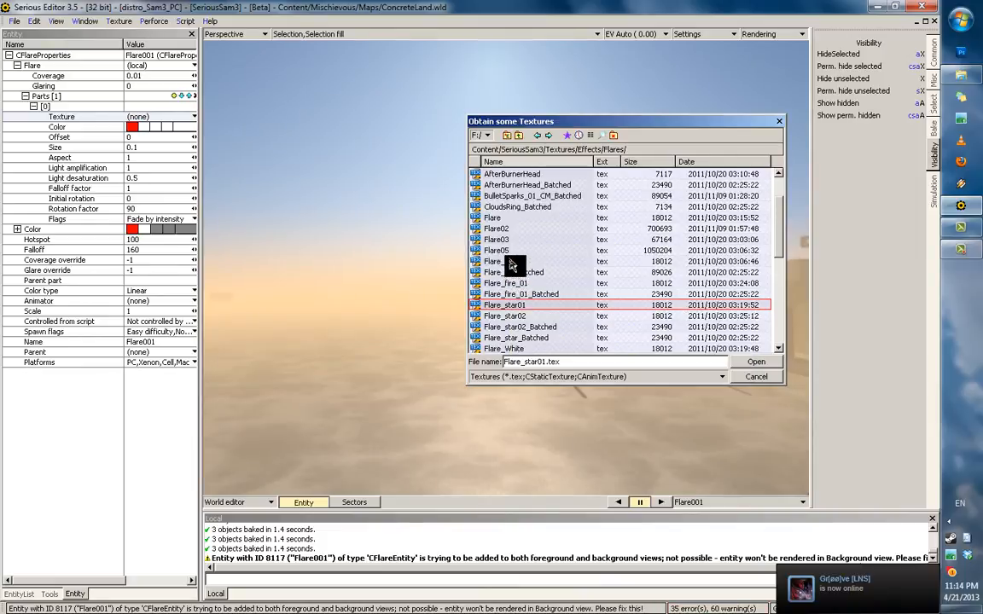
click(503, 253)
mouse_move(505, 235)
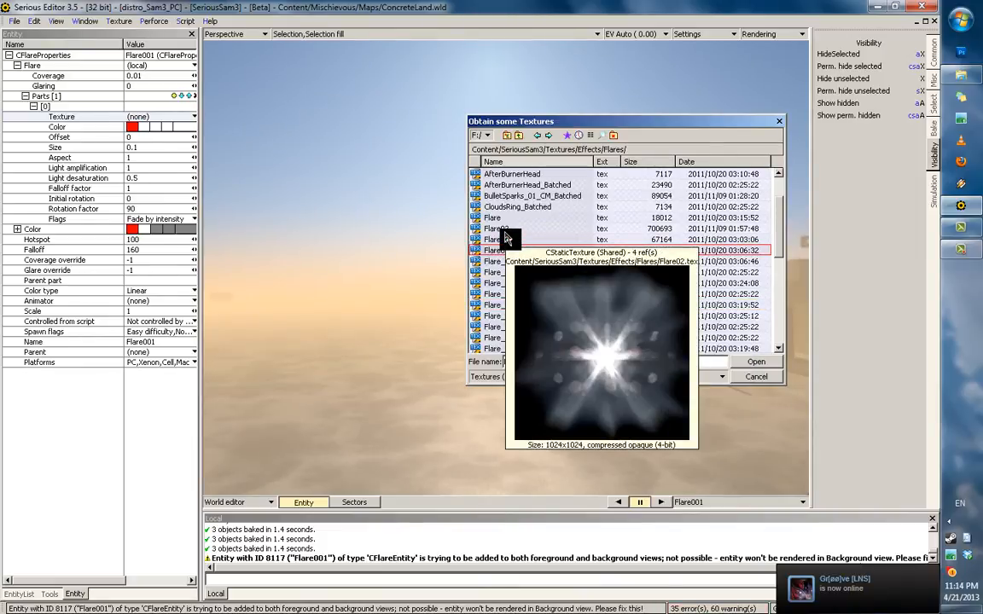
scroll(503, 299, down, 5)
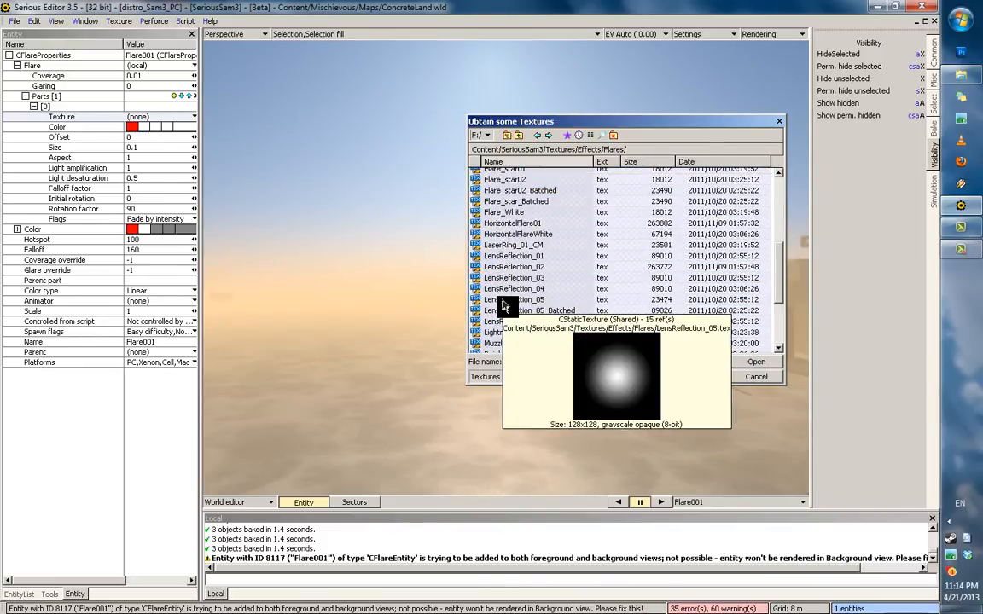
scroll(505, 324, down, 2)
scroll(505, 329, down, 3)
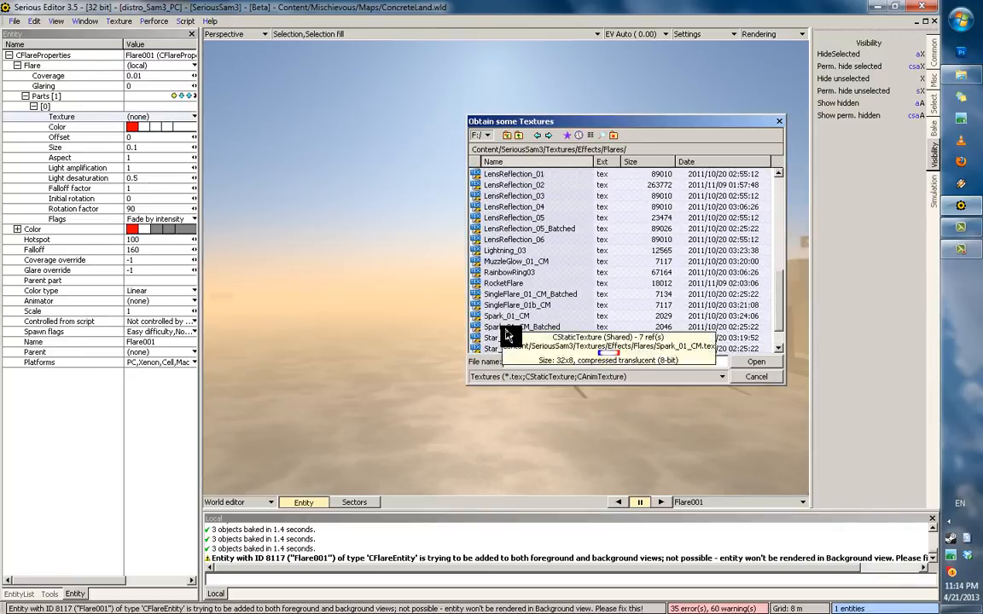
scroll(517, 294, up, 6)
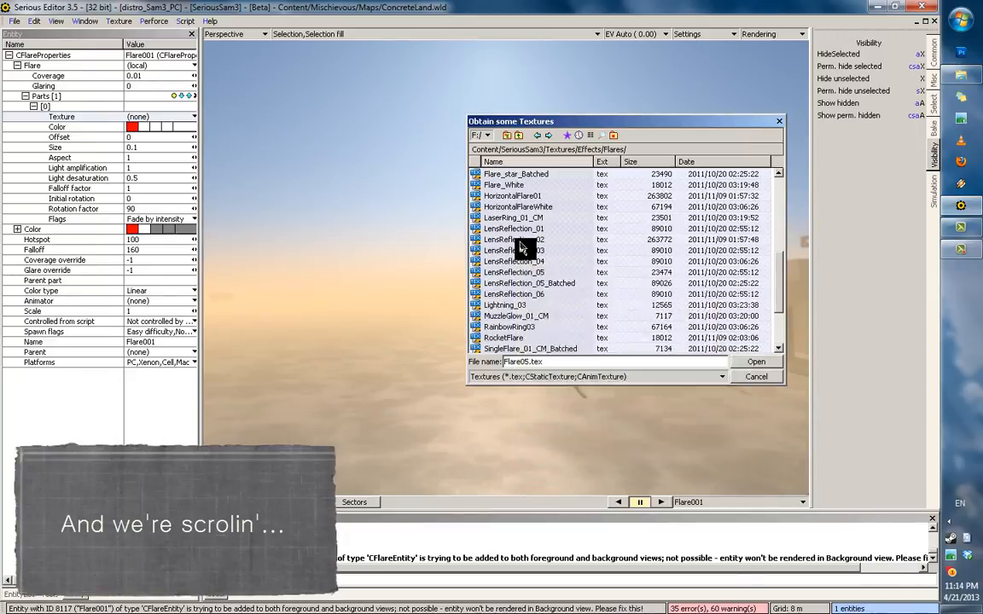
scroll(526, 339, down, 3)
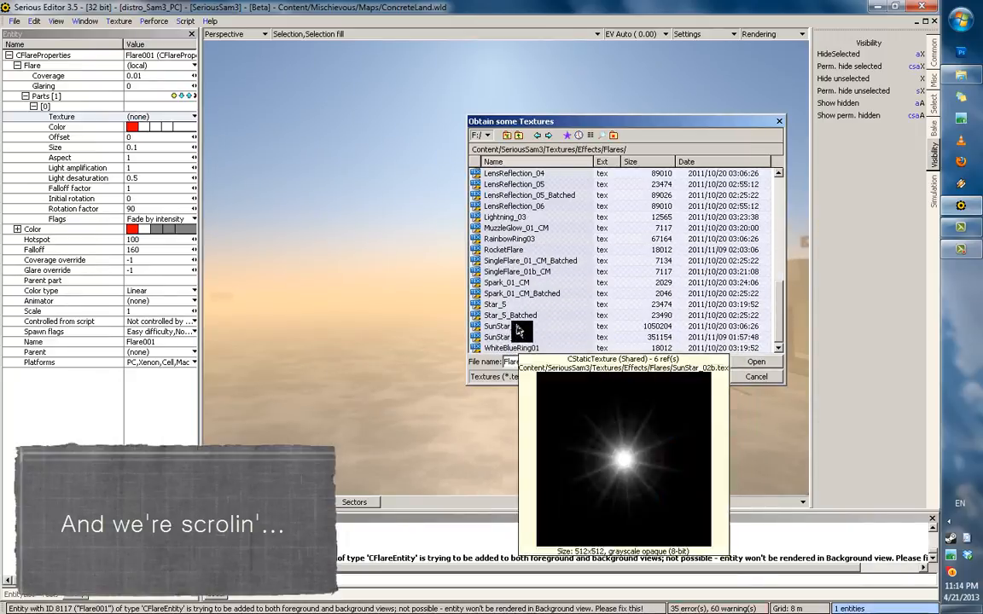
scroll(517, 292, up, 1)
scroll(517, 294, up, 10)
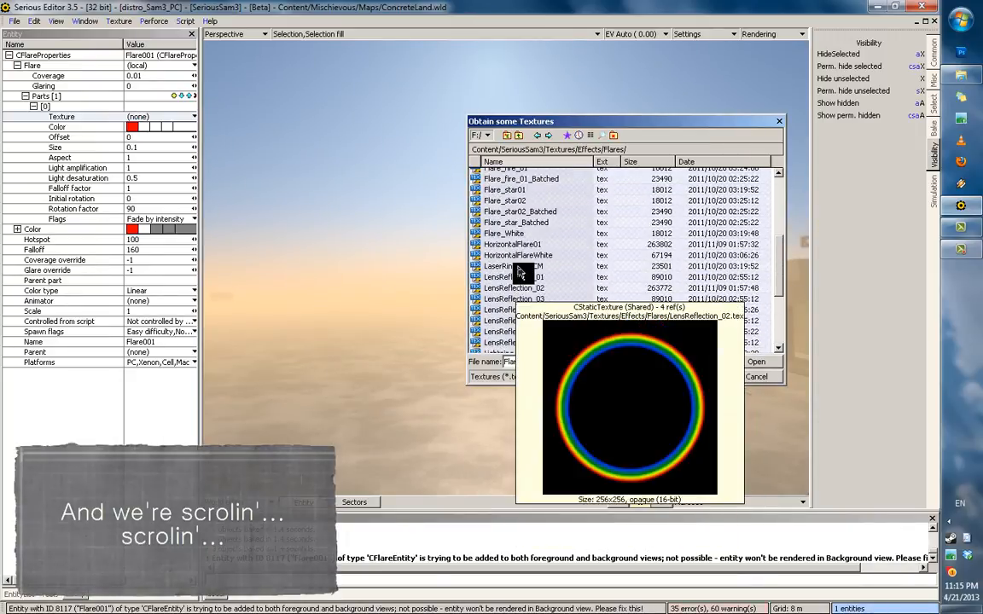
scroll(521, 284, up, 2)
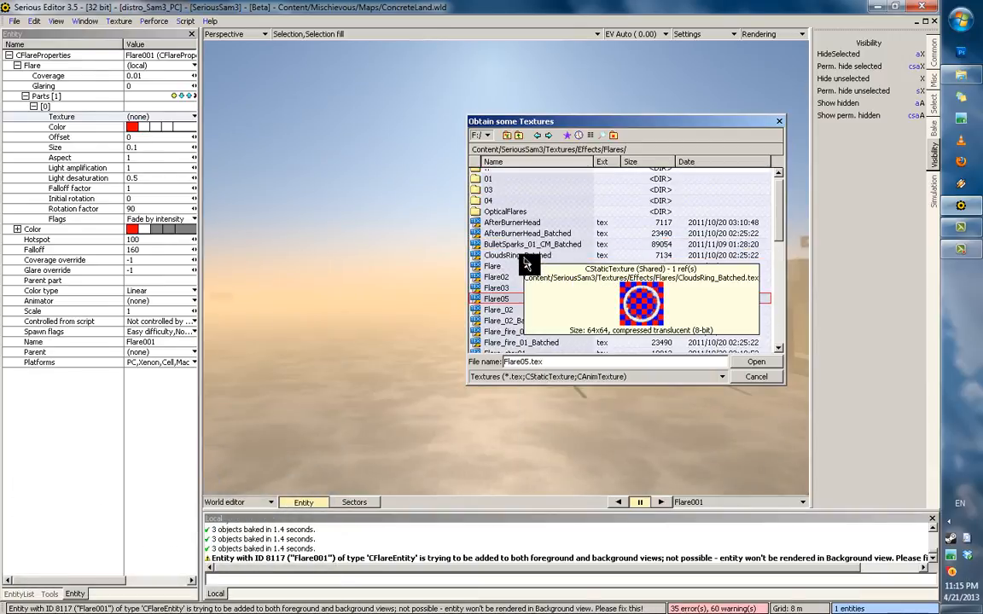
scroll(522, 288, down, 3)
scroll(522, 290, down, 2)
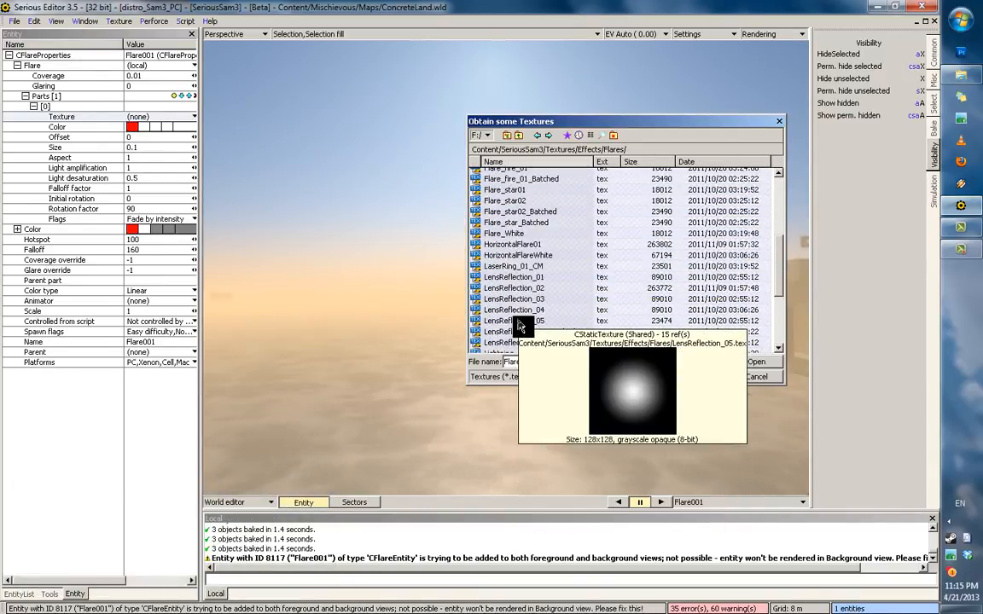
double_click(518, 323)
Step: Check the sun flare between the towers and set the first part's size to 0.385
middle_drag(432, 186, 413, 179)
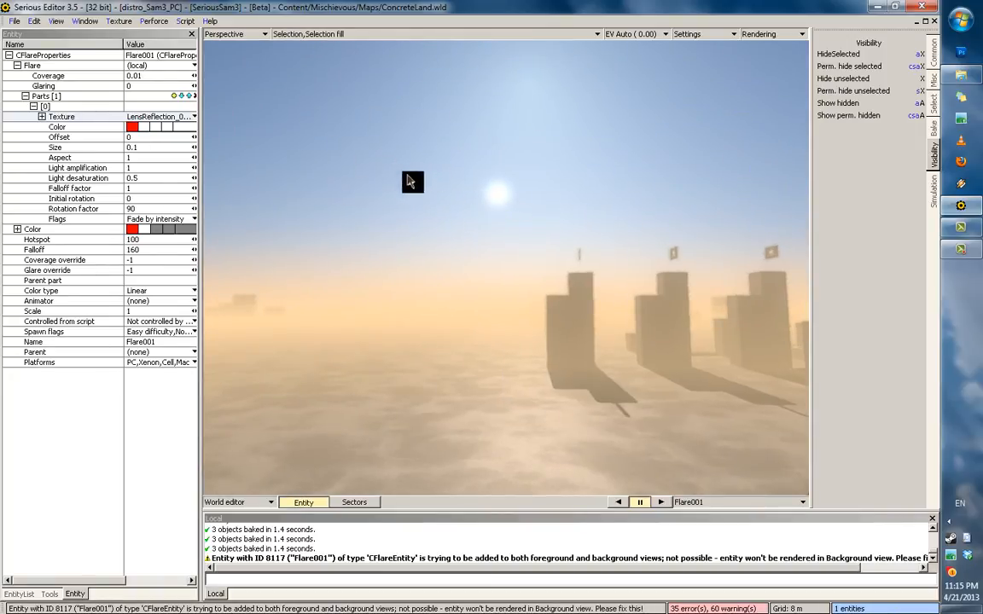
middle_drag(410, 180, 451, 195)
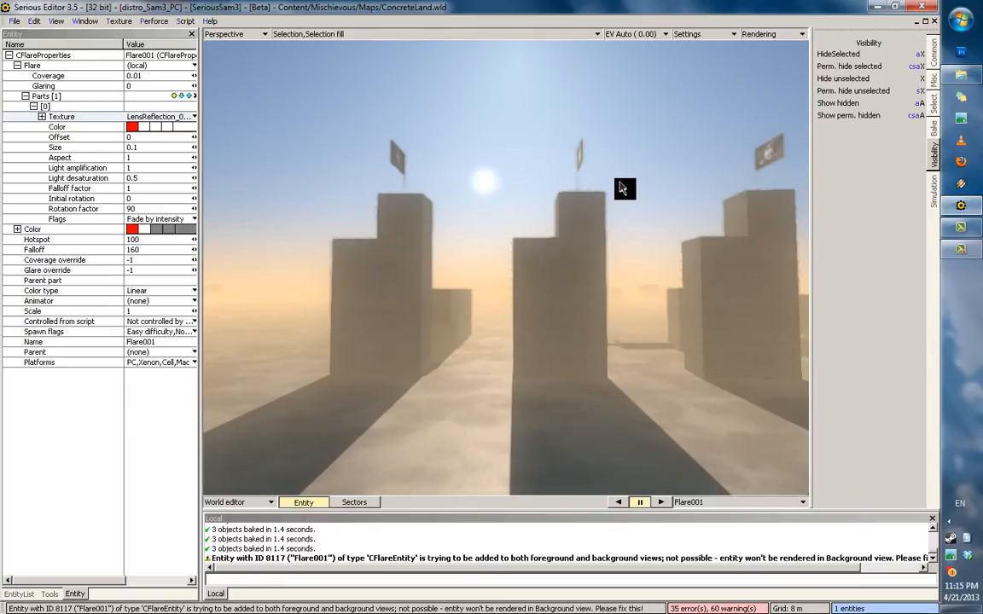
drag(620, 182, 621, 186)
key(a)
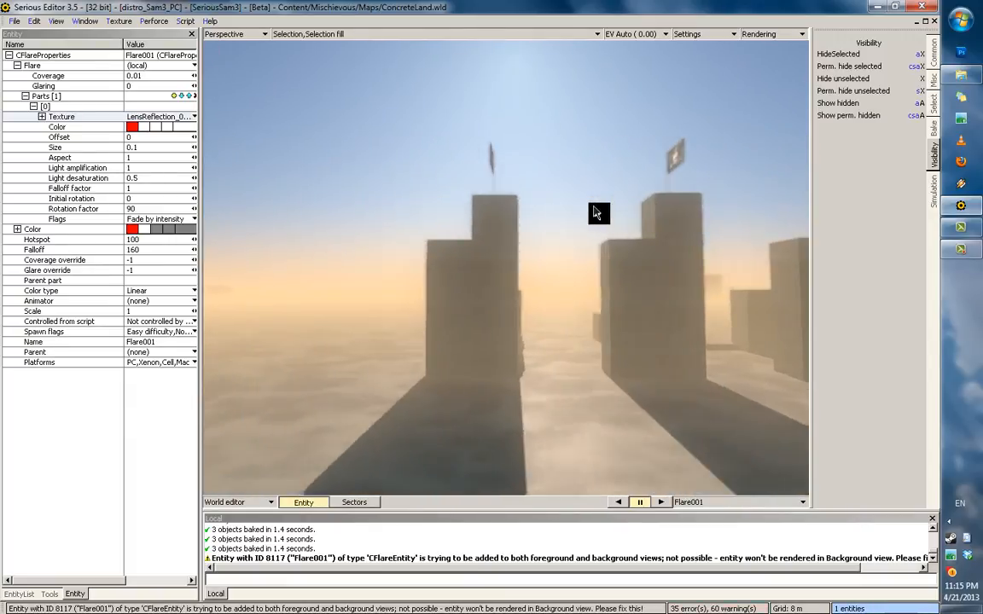
middle_drag(596, 206, 550, 211)
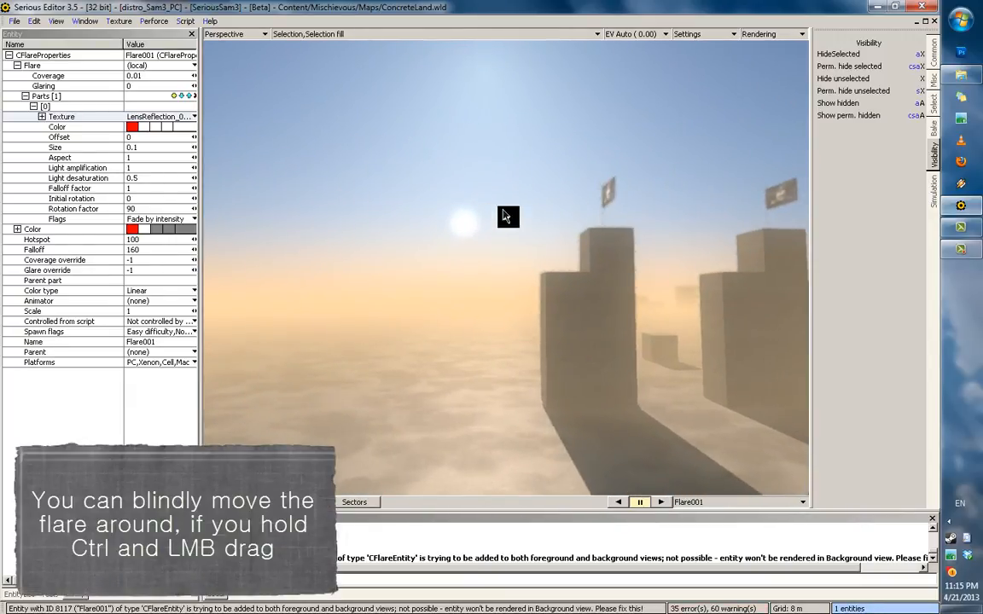
drag(195, 148, 409, 163)
Step: Change the first flare part's color to a warm yellow-orange
drag(145, 129, 251, 131)
drag(137, 133, 85, 143)
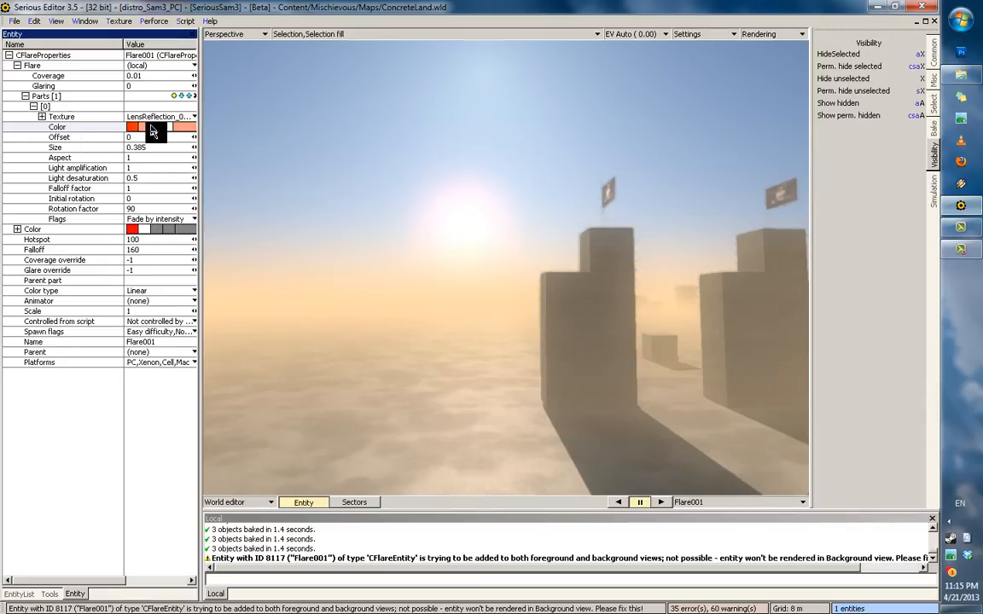
drag(152, 131, 208, 132)
mouse_move(135, 134)
mouse_down()
mouse_move(114, 136)
mouse_move(136, 135)
mouse_move(127, 136)
mouse_up()
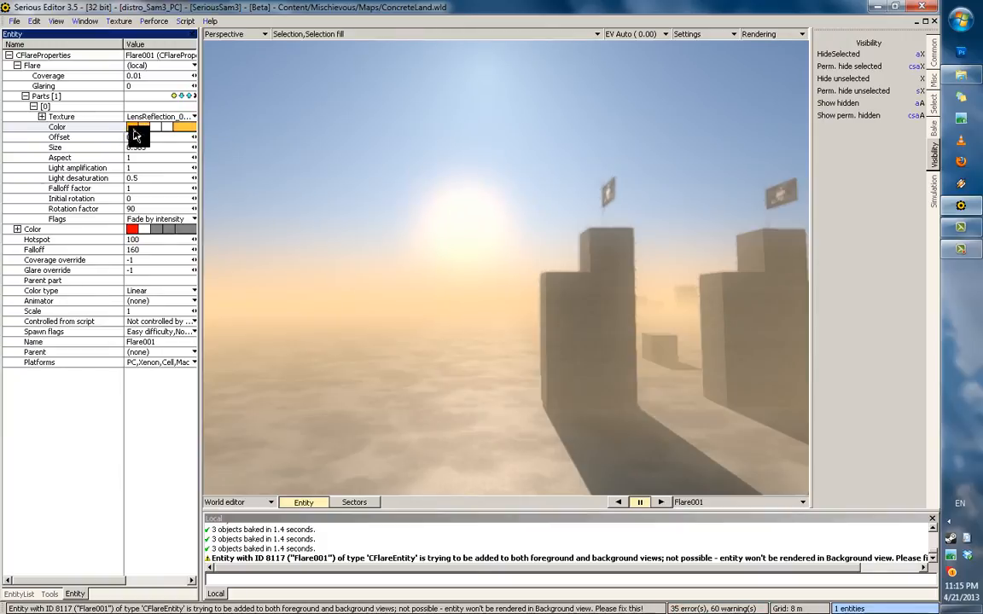
middle_drag(388, 184, 232, 168)
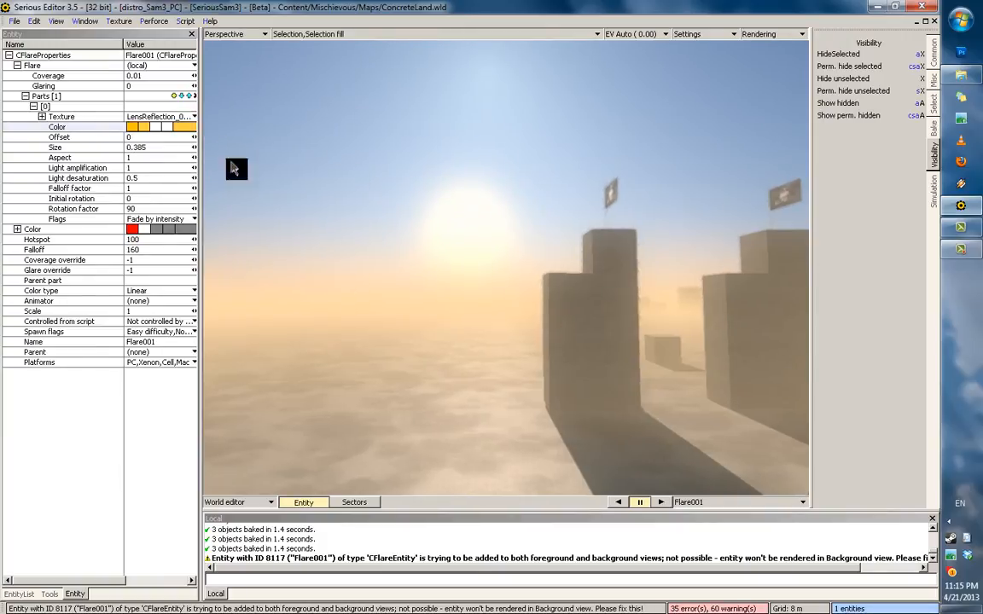
Step: Add a second part to the flare, collapse the first part and expand the second part's settings
click(41, 117)
click(174, 97)
click(42, 118)
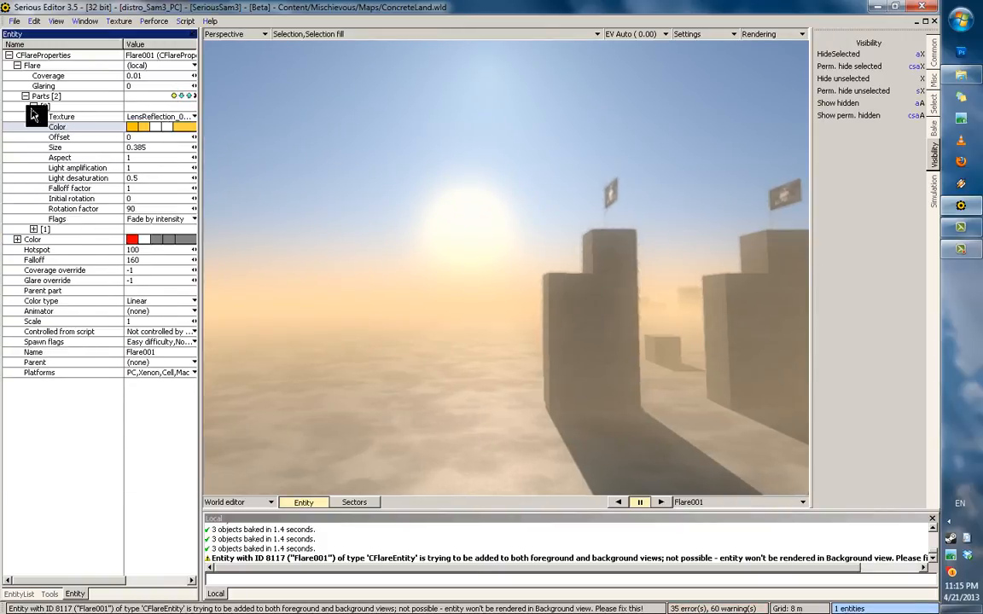
click(34, 108)
click(35, 118)
Step: Assign the Flare_White texture from the Flares folder to the second flare part
click(141, 126)
click(215, 153)
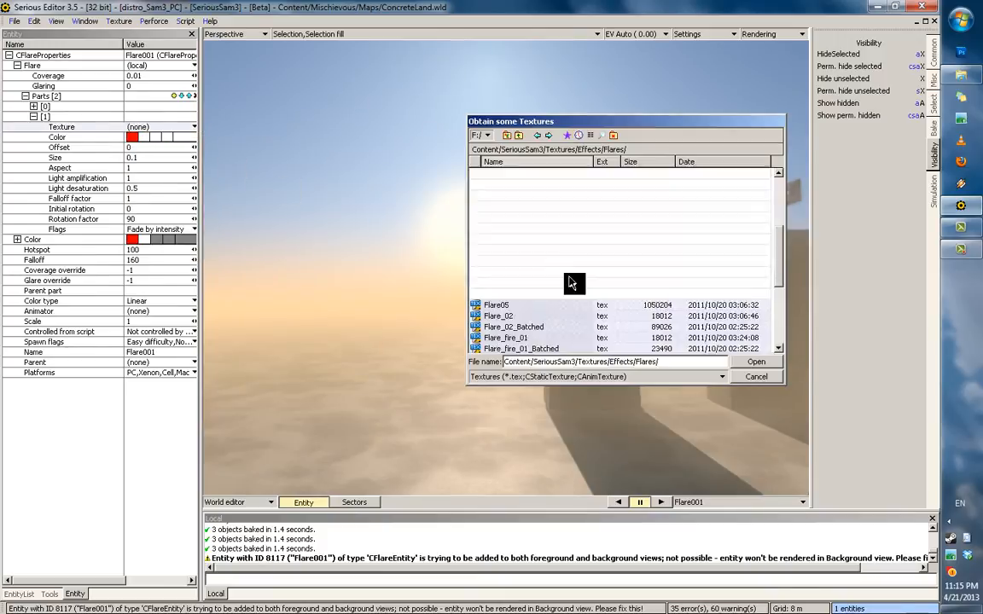
mouse_move(516, 314)
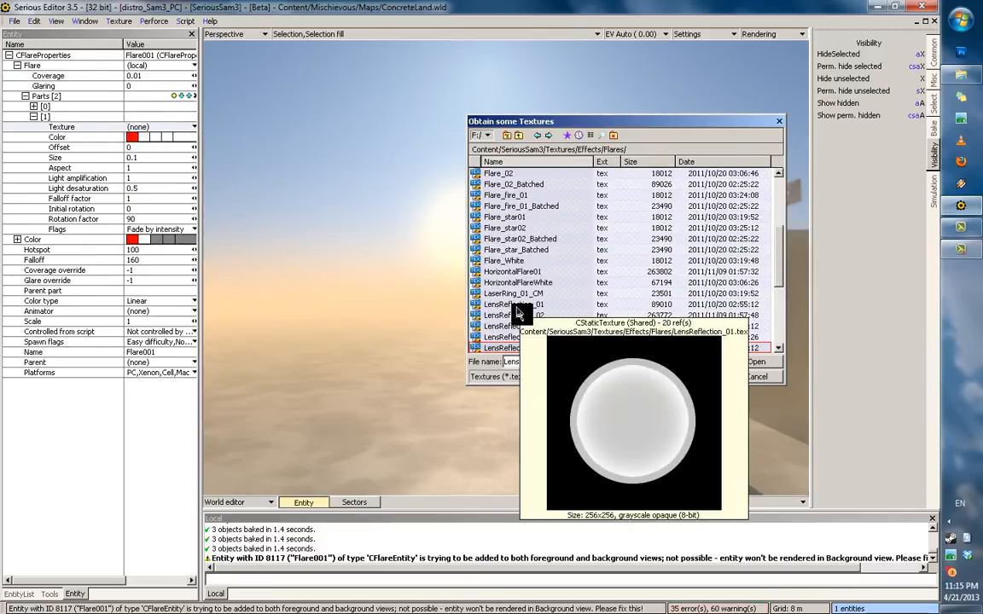
double_click(522, 261)
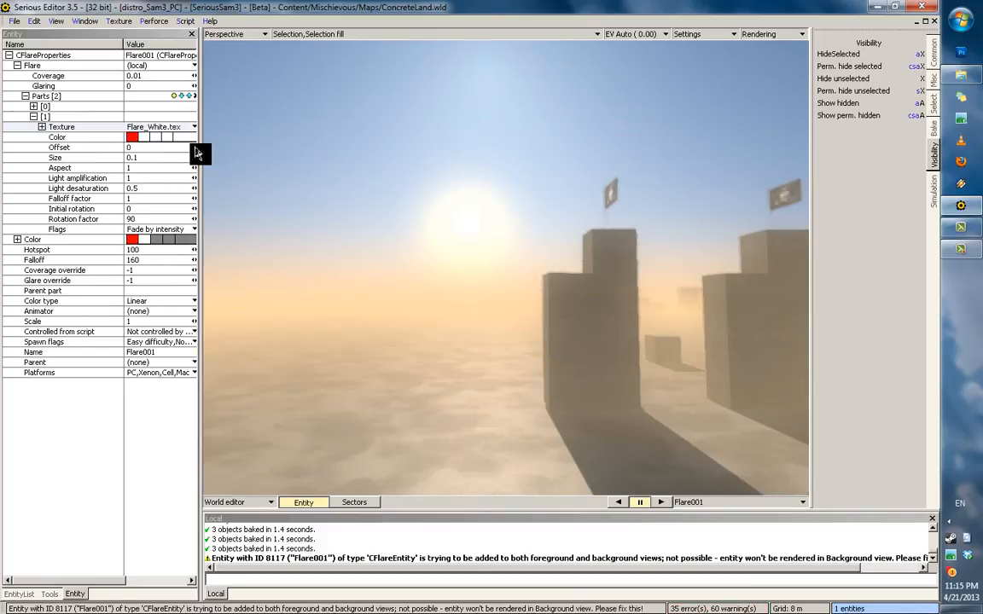
Step: Try offsets of 0.504 and 2.028 on the second flare part, viewing its position relative to the sun from different angles
drag(196, 149, 268, 157)
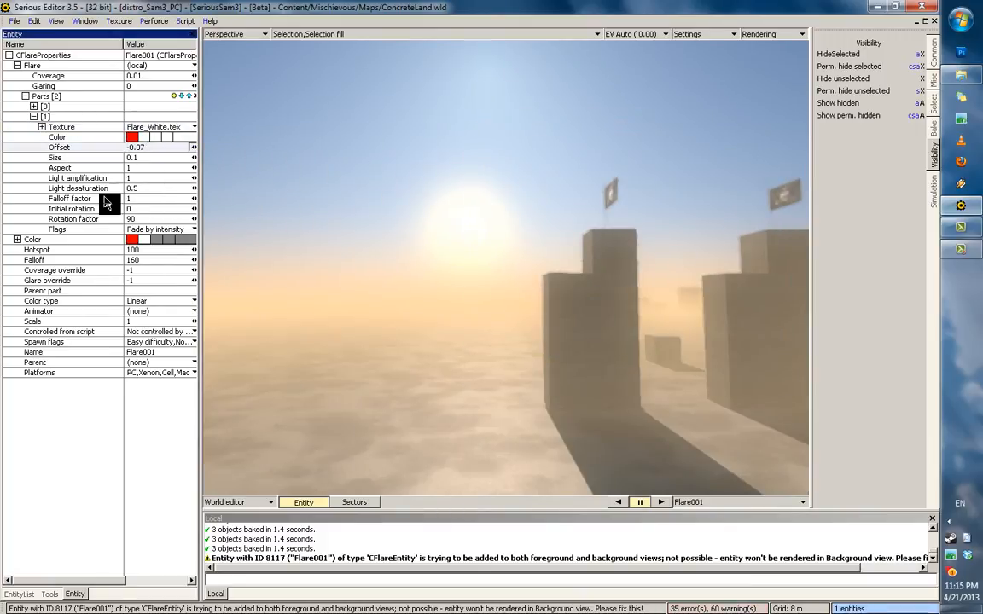
drag(106, 203, 408, 215)
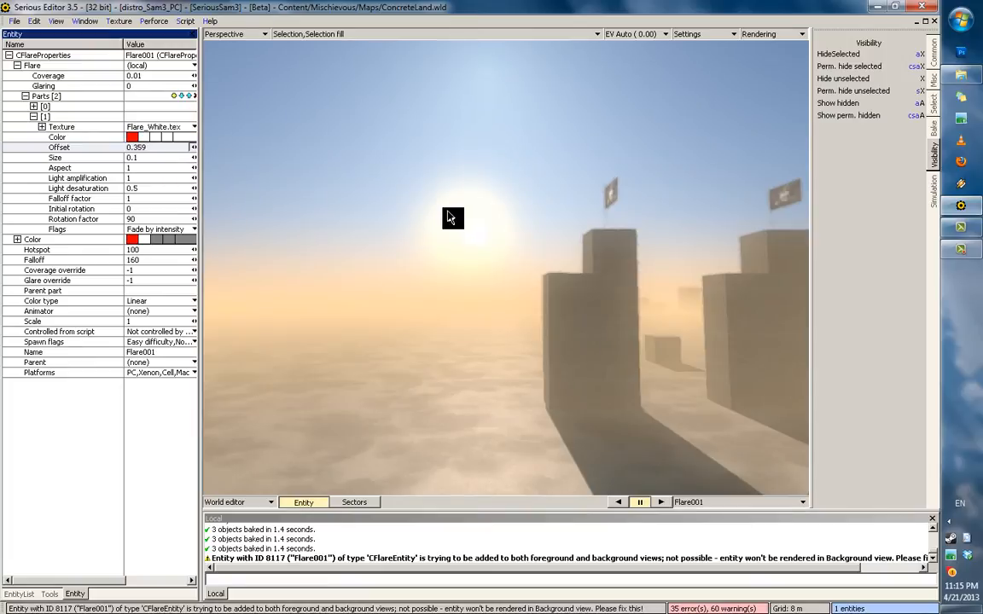
drag(184, 148, 192, 147)
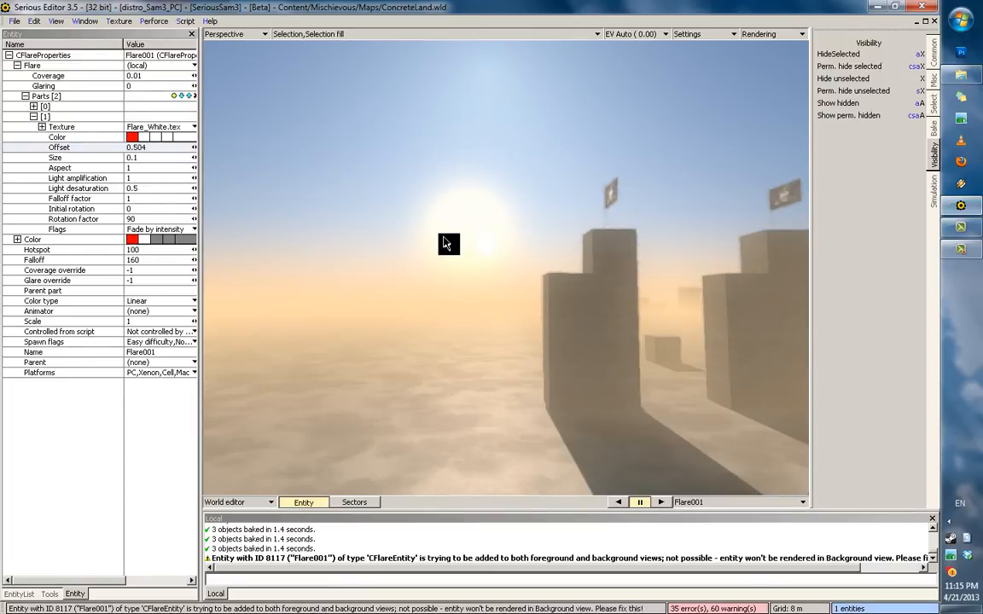
middle_drag(445, 244, 303, 207)
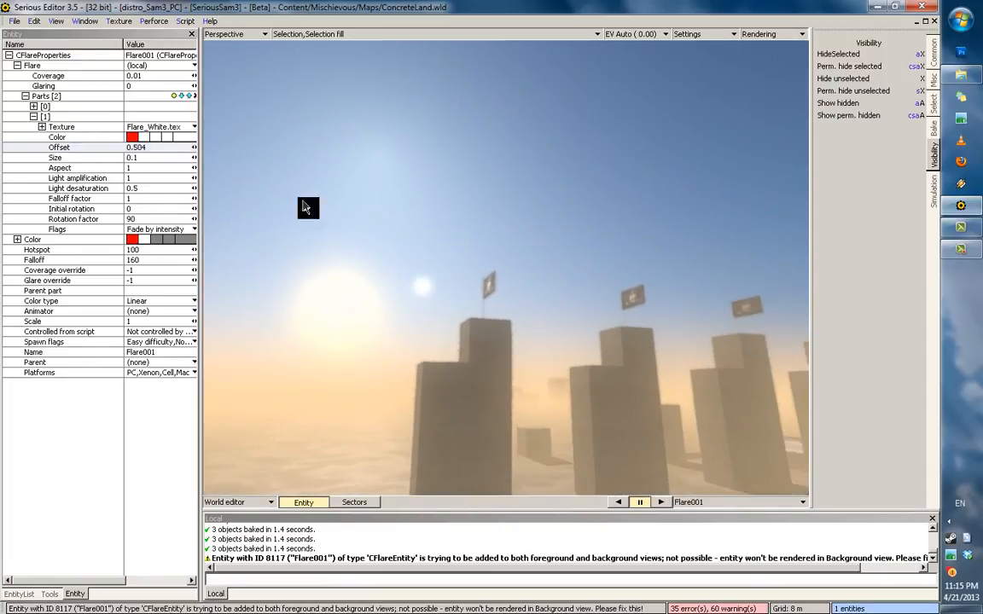
drag(192, 147, 111, 152)
middle_drag(457, 239, 288, 267)
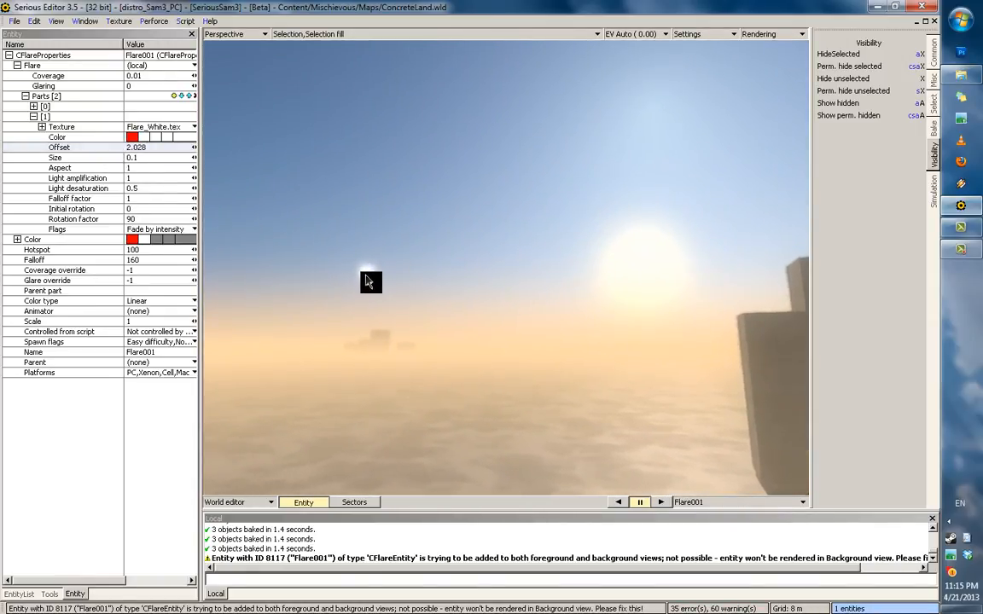
middle_drag(370, 281, 516, 178)
Step: Set the second flare part's offset to 1.961
drag(193, 148, 654, 310)
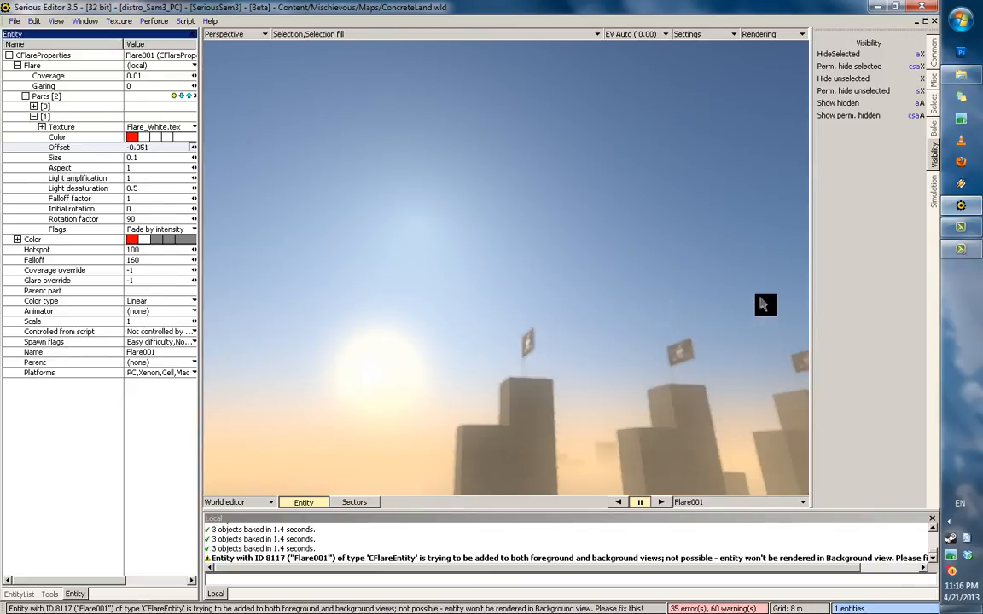
mouse_move(512, 312)
mouse_down()
mouse_move(617, 309)
mouse_move(860, 260)
mouse_move(814, 226)
mouse_move(504, 311)
mouse_up()
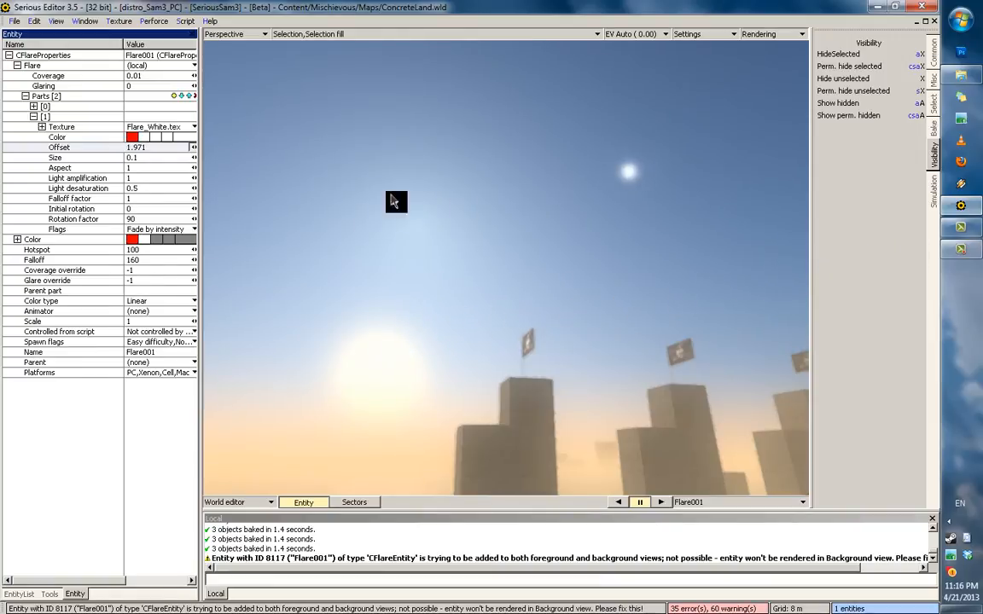
drag(391, 196, 523, 210)
middle_drag(520, 240, 529, 265)
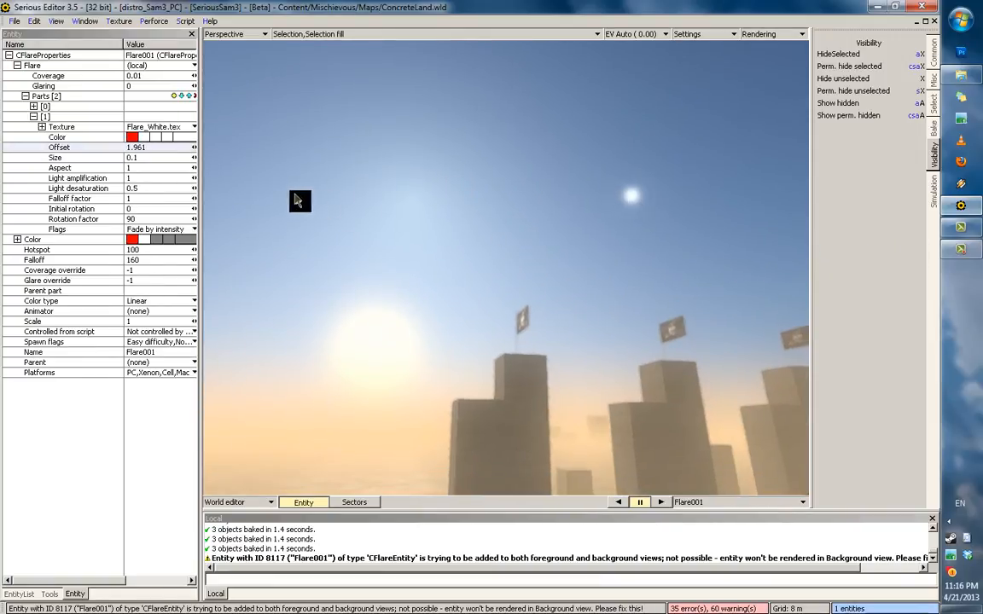
Step: Stretch the second flare part into a streak by setting its aspect to 0.131, and view it from another angle
click(87, 169)
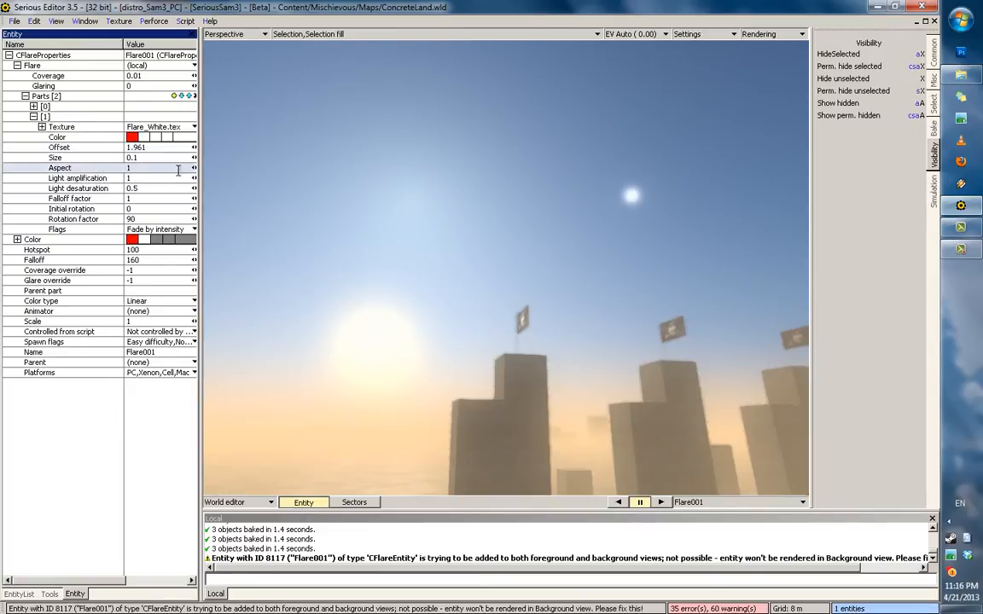
drag(194, 167, 619, 182)
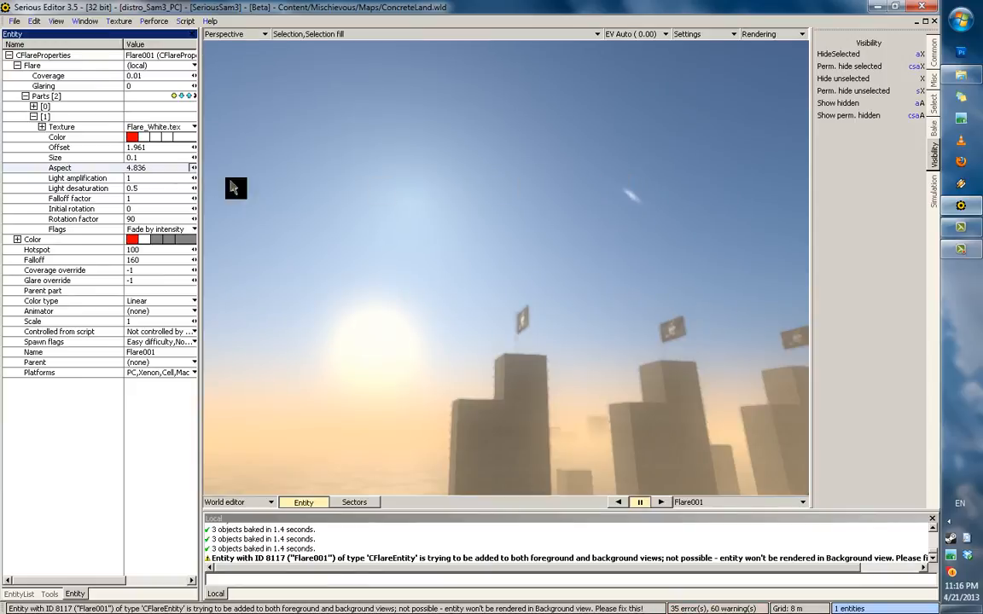
mouse_move(232, 187)
mouse_down()
mouse_move(208, 180)
mouse_move(230, 319)
mouse_up()
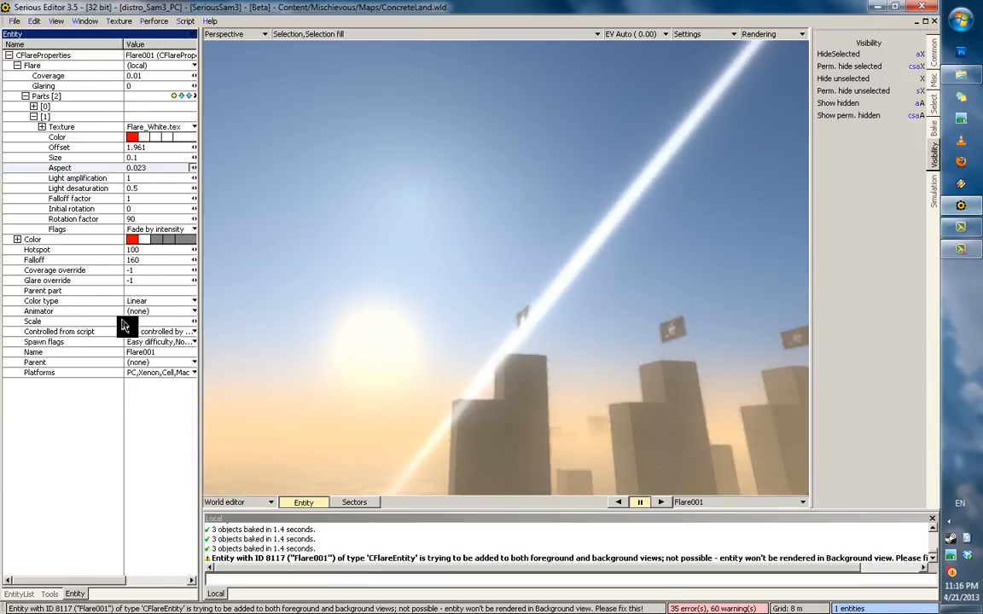
mouse_move(124, 324)
mouse_down()
mouse_move(566, 319)
mouse_move(458, 329)
mouse_up()
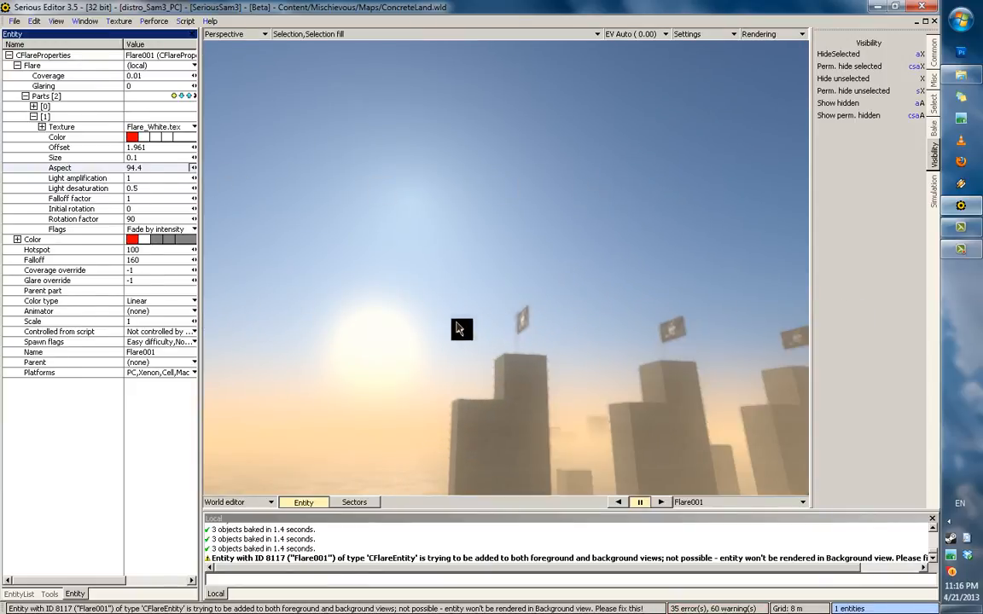
drag(63, 323, 265, 335)
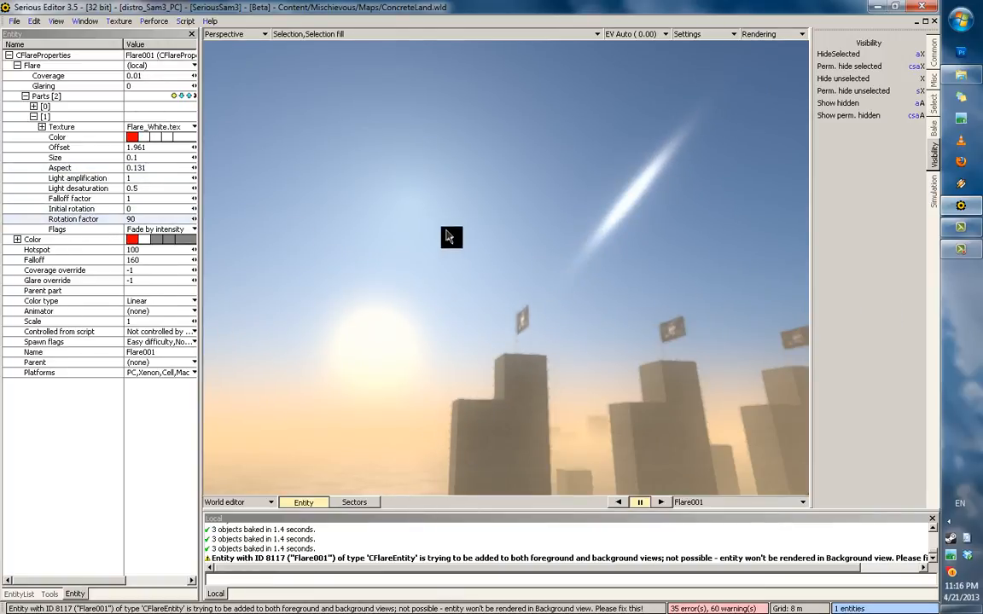
middle_drag(446, 231, 300, 251)
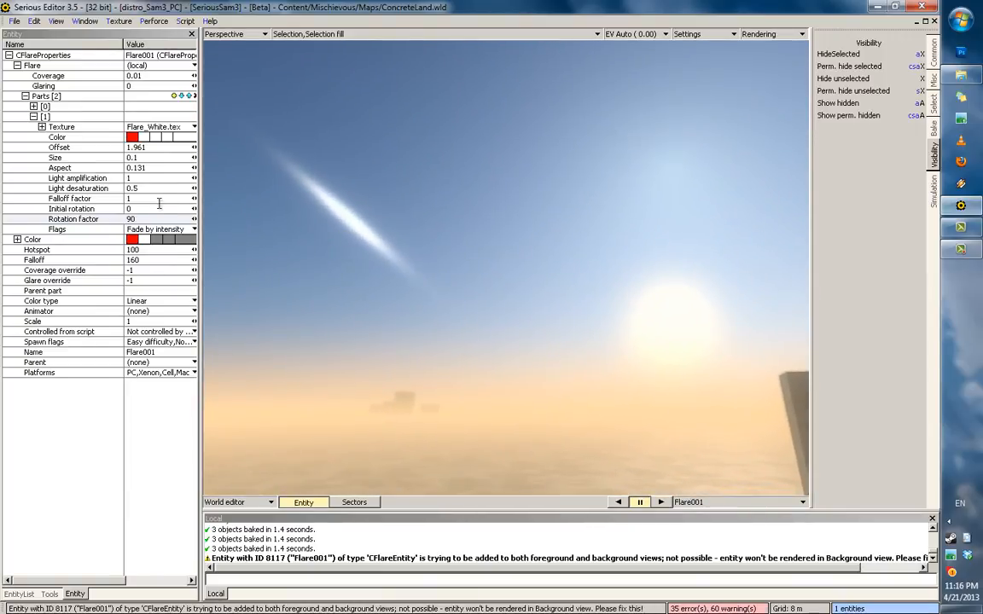
Step: Try rotation factors of 0 and 100 on the second flare part, comparing how the streak turns from different angles
middle_drag(317, 200, 320, 245)
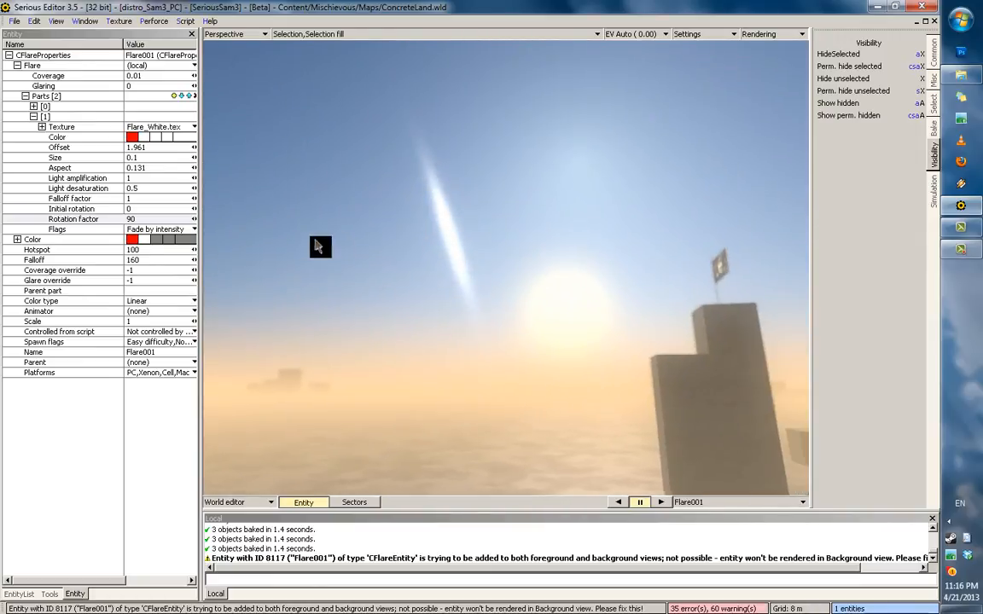
click(141, 220)
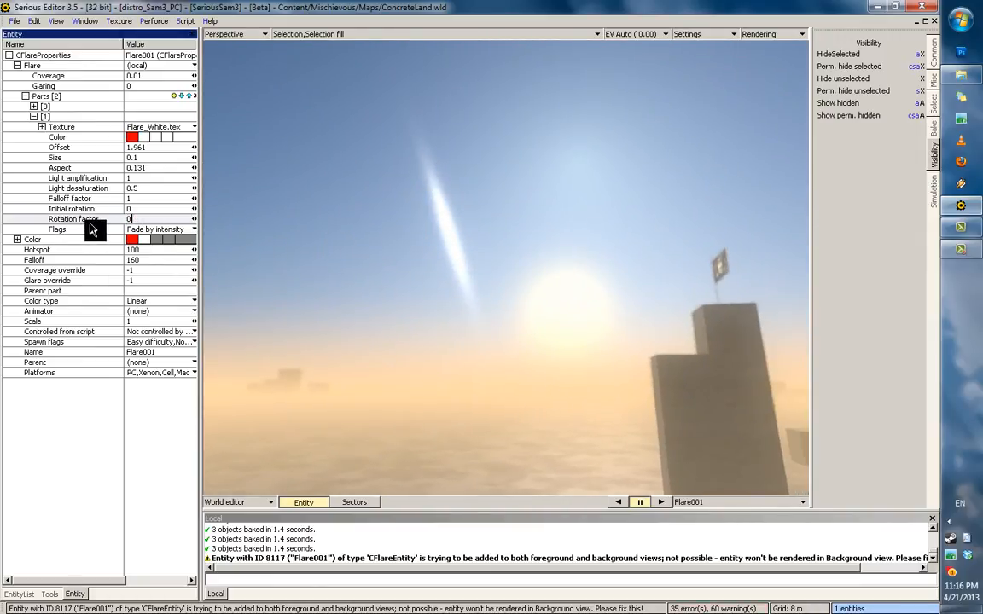
key(Return)
middle_drag(372, 275, 2, 267)
click(128, 220)
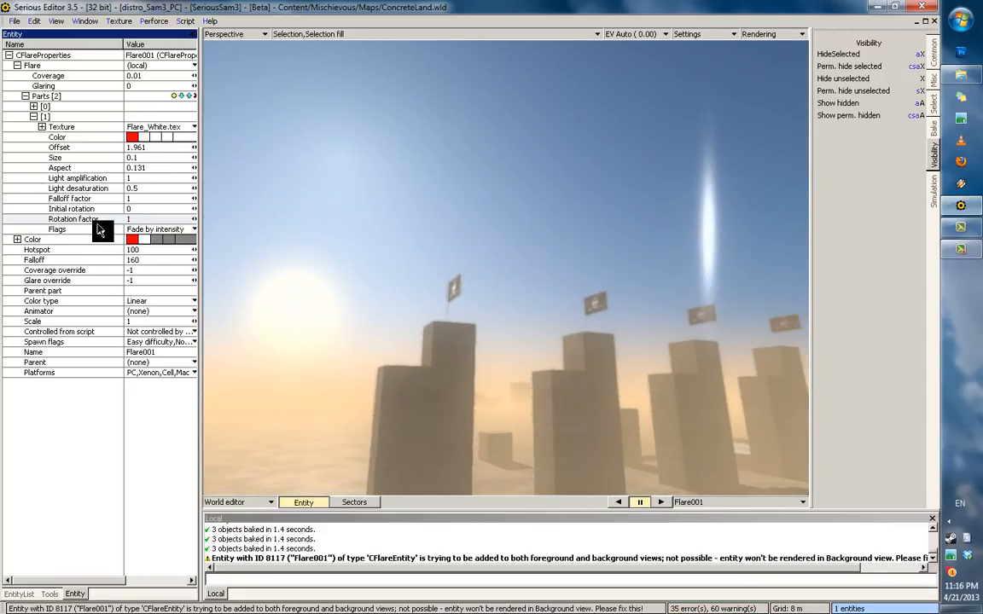
text(100)
key(Return)
middle_drag(477, 272, 348, 275)
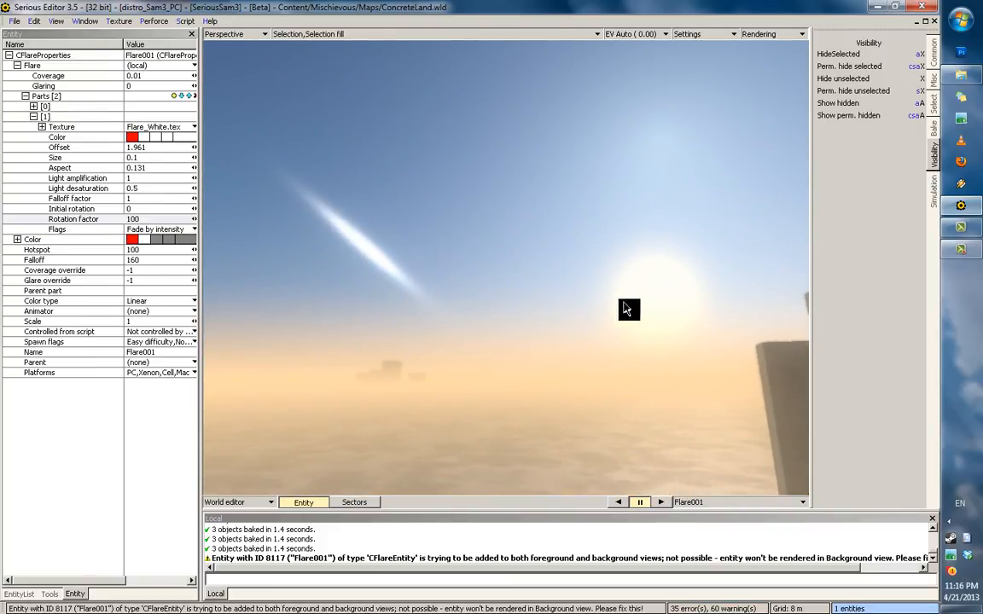
middle_drag(465, 298, 416, 292)
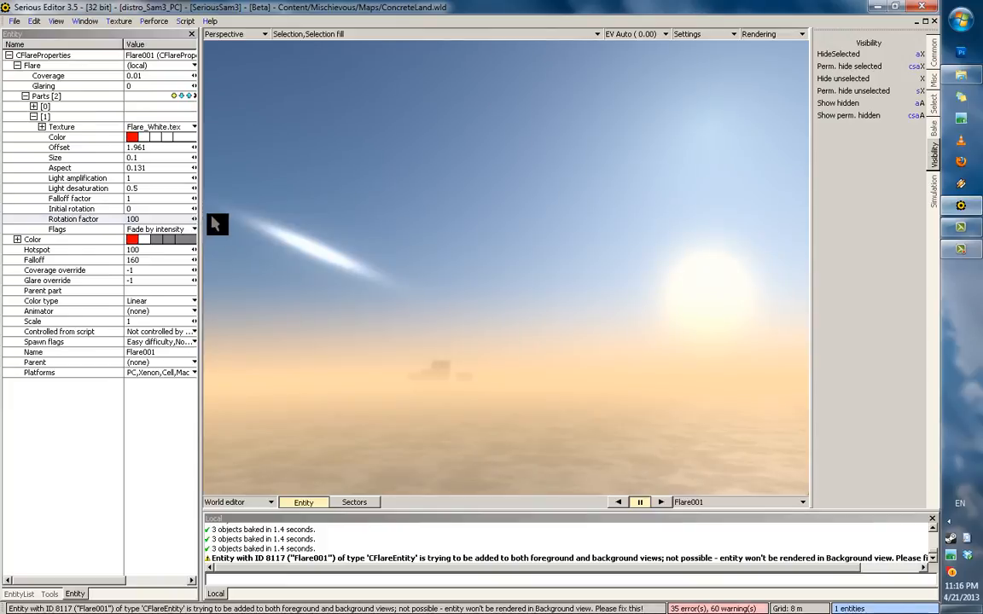
Step: Set the second flare part's rotation factor to 125 and its initial rotation to 97.831016, checking the streak's tilt around the sun
mouse_move(193, 219)
mouse_down()
mouse_move(205, 224)
mouse_move(140, 221)
mouse_up()
middle_drag(556, 290, 478, 307)
click(100, 210)
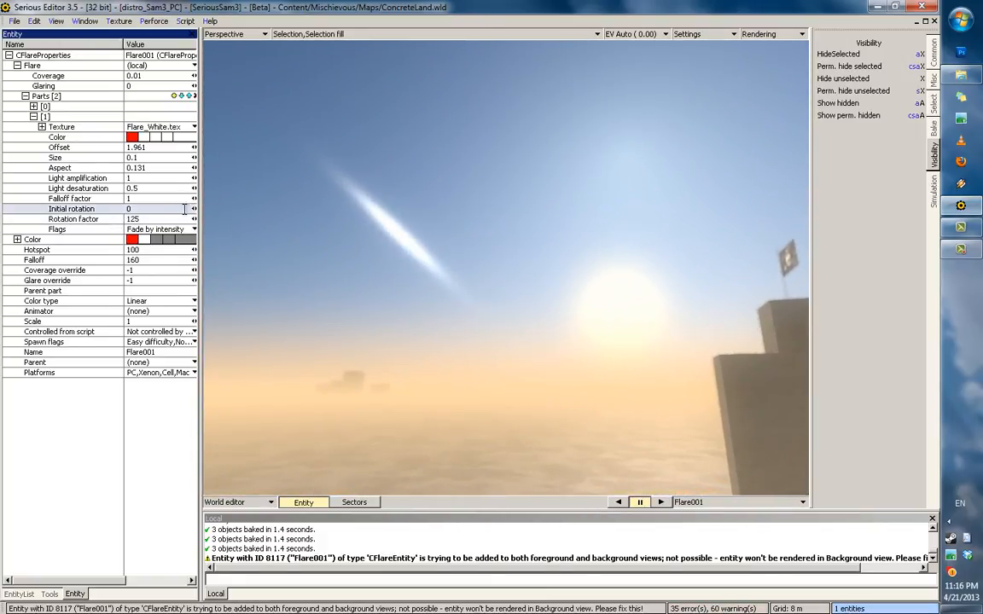
mouse_move(194, 209)
mouse_down()
mouse_move(518, 220)
mouse_move(514, 327)
mouse_move(906, 335)
mouse_up()
click(141, 200)
mouse_move(384, 258)
middle_down()
mouse_move(533, 236)
mouse_move(417, 272)
mouse_move(345, 279)
mouse_move(454, 245)
mouse_move(540, 254)
mouse_move(348, 254)
mouse_move(421, 263)
middle_up()
middle_drag(383, 217, 363, 203)
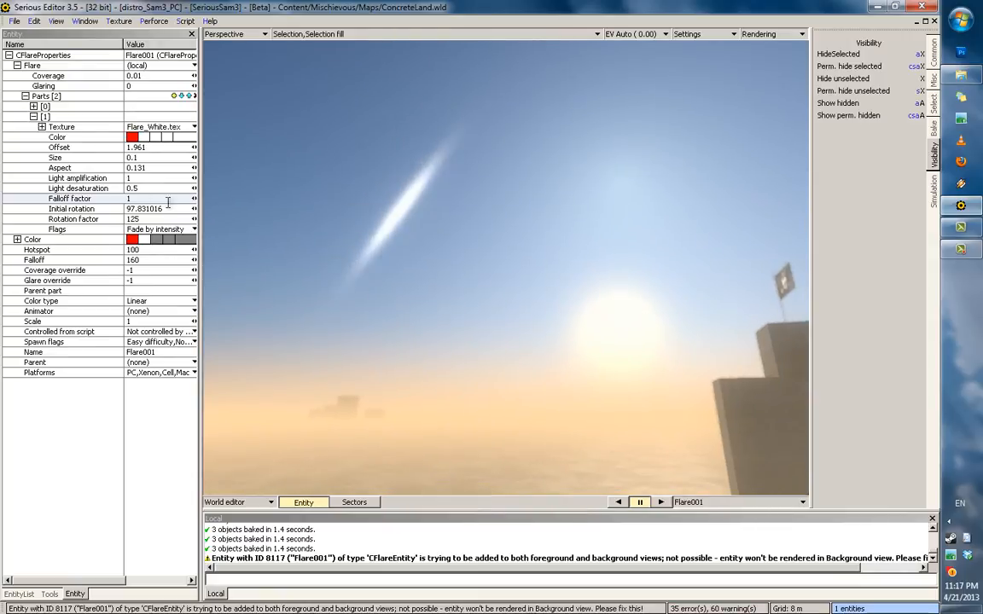
click(124, 209)
mouse_move(426, 213)
middle_down()
mouse_move(533, 214)
mouse_move(382, 235)
middle_up()
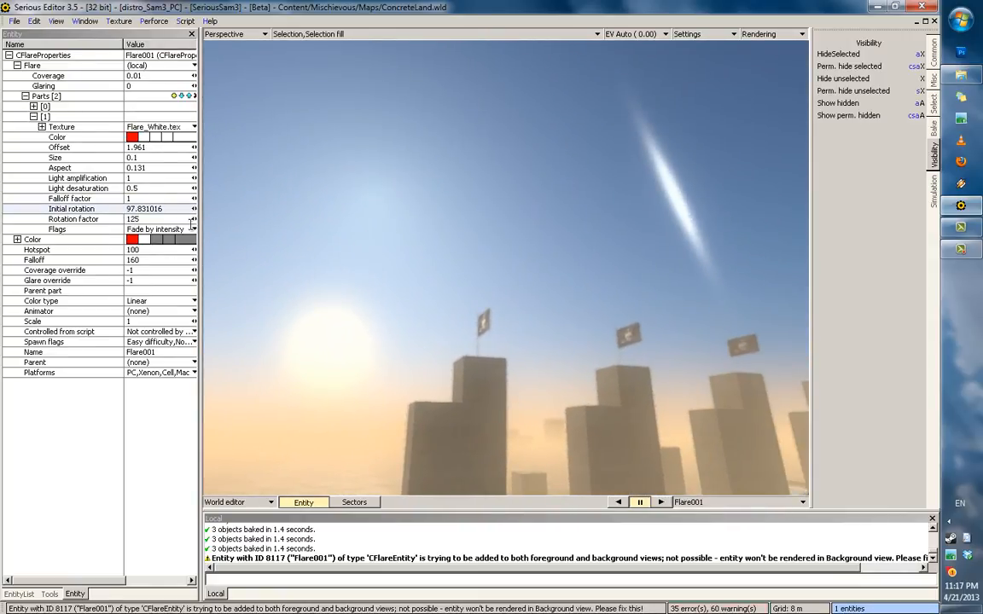
Step: Set the second flare part's light amplification to 3.51 and its light desaturation to 0.724
click(95, 199)
click(105, 190)
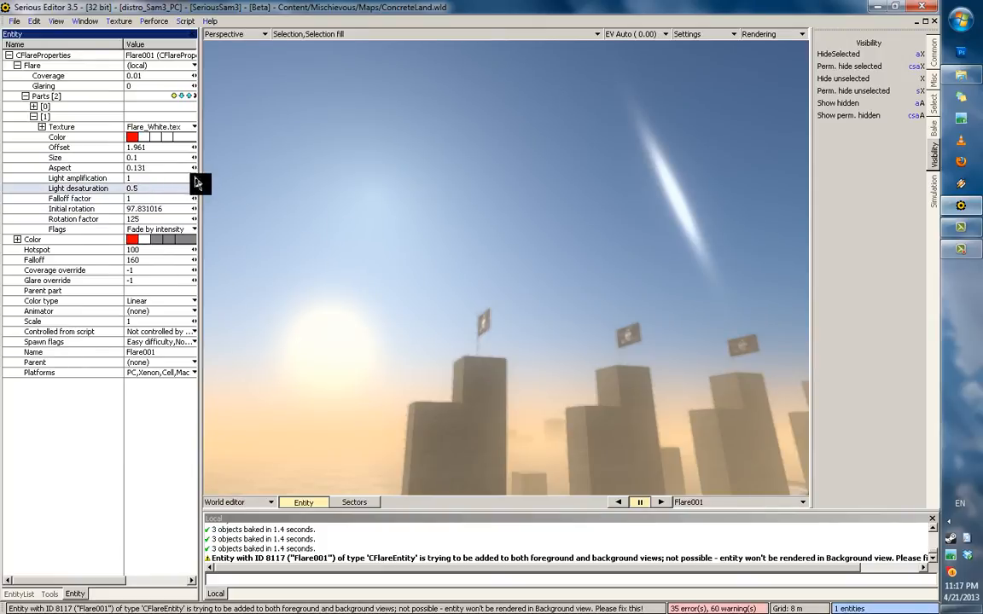
mouse_move(195, 178)
mouse_down()
mouse_move(335, 187)
mouse_move(116, 197)
mouse_move(581, 206)
mouse_move(265, 232)
mouse_move(520, 311)
mouse_move(777, 324)
mouse_move(150, 311)
mouse_up()
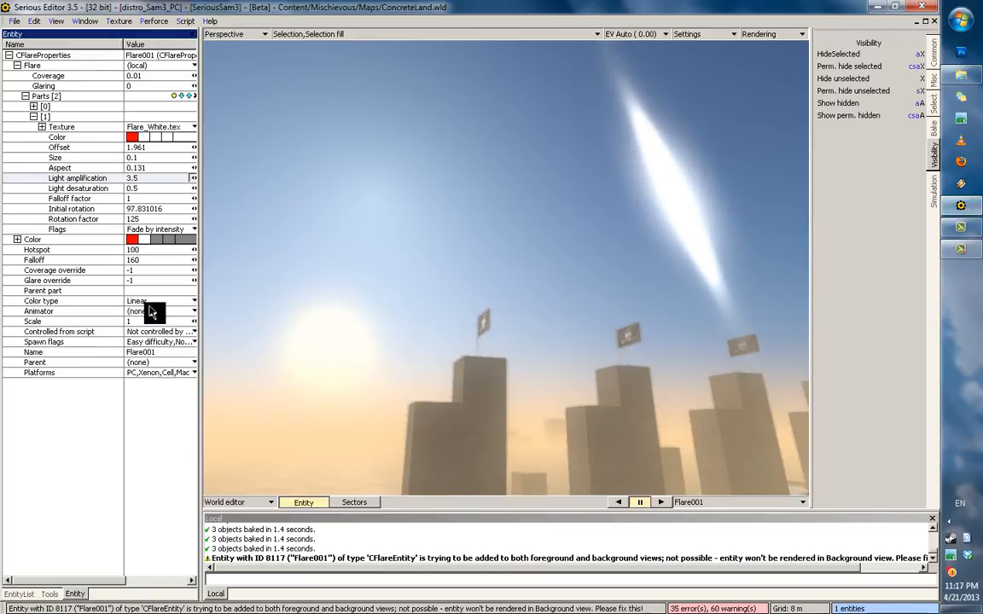
click(103, 190)
drag(193, 188, 350, 184)
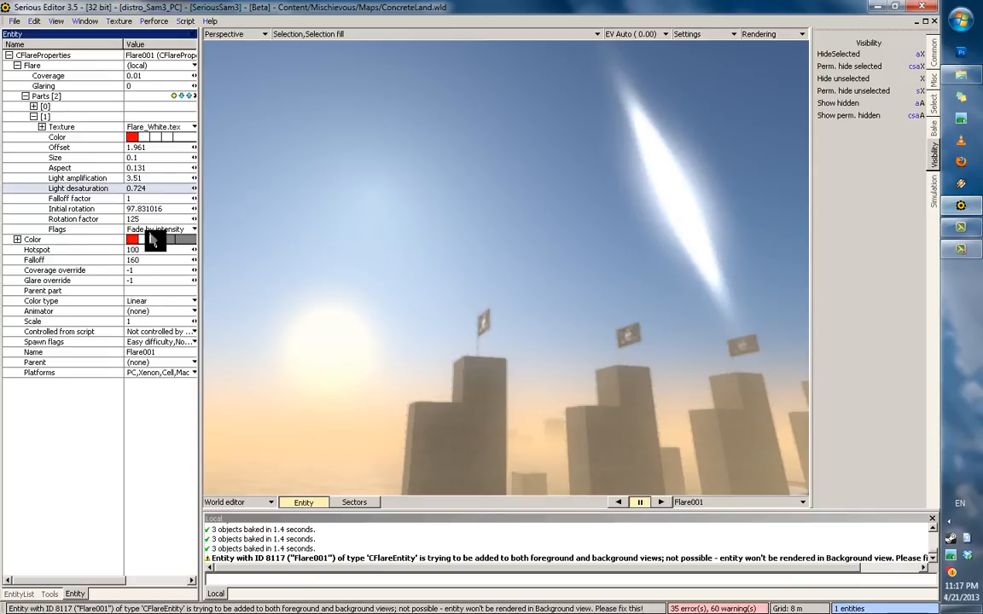
click(152, 231)
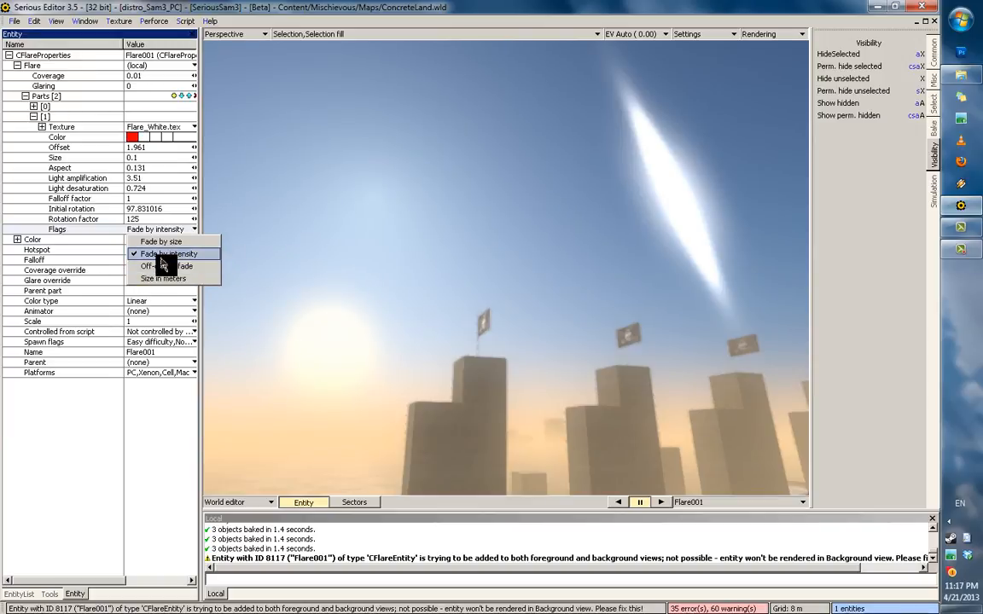
click(98, 223)
middle_drag(350, 264, 337, 274)
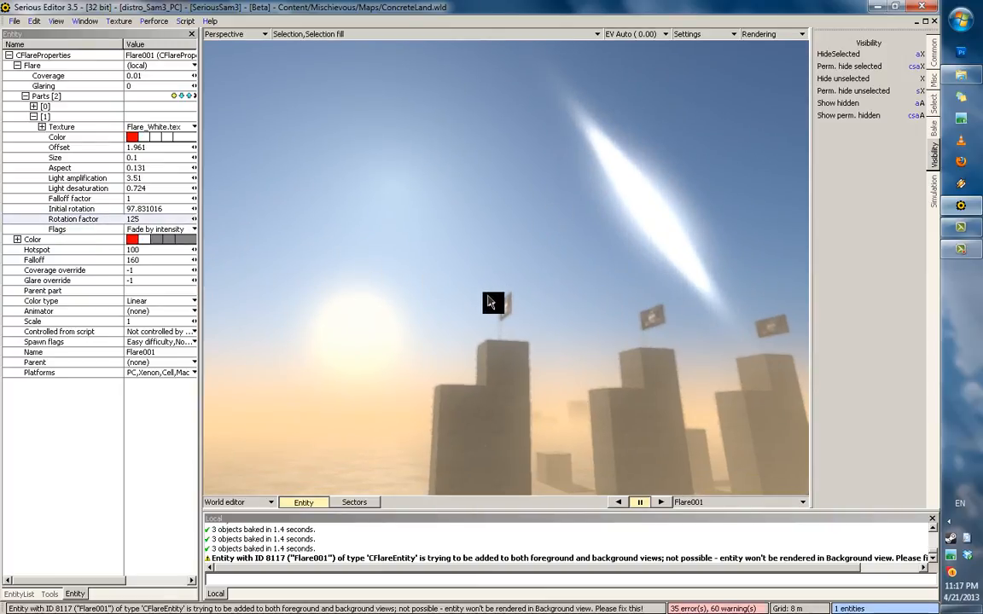
middle_drag(492, 302, 434, 243)
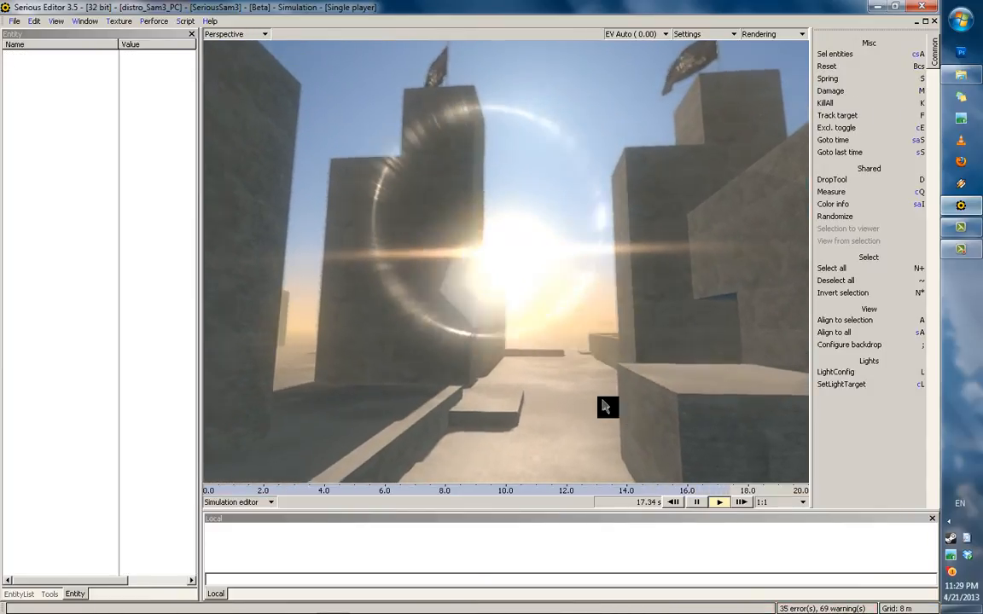
Step: Examine the multi-part sun flare, haze and lighting around the concrete buildings and distant smokestacks in the running simulation
middle_drag(602, 401, 733, 420)
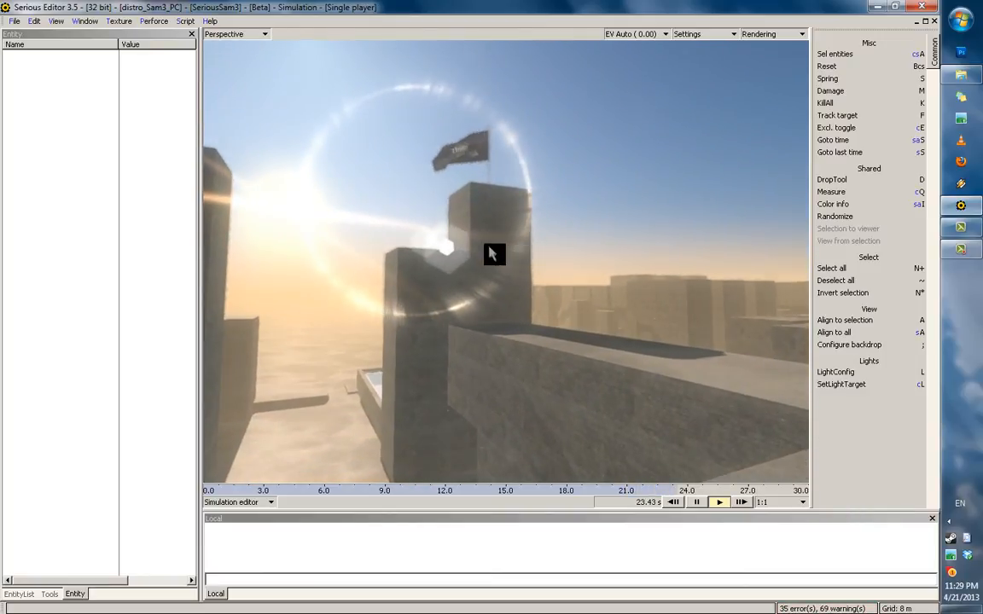
middle_drag(493, 253, 521, 255)
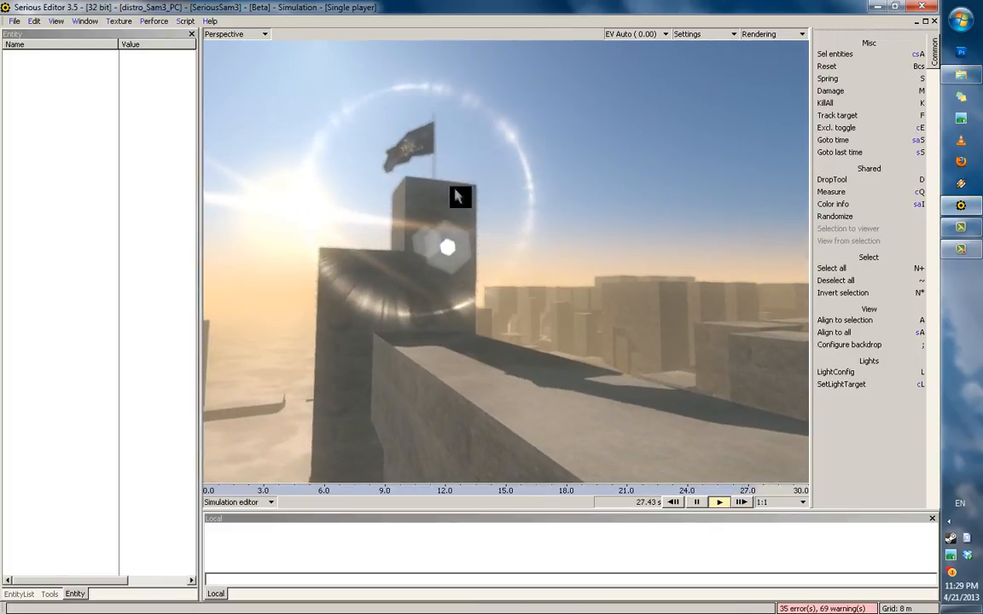
middle_drag(456, 191, 491, 272)
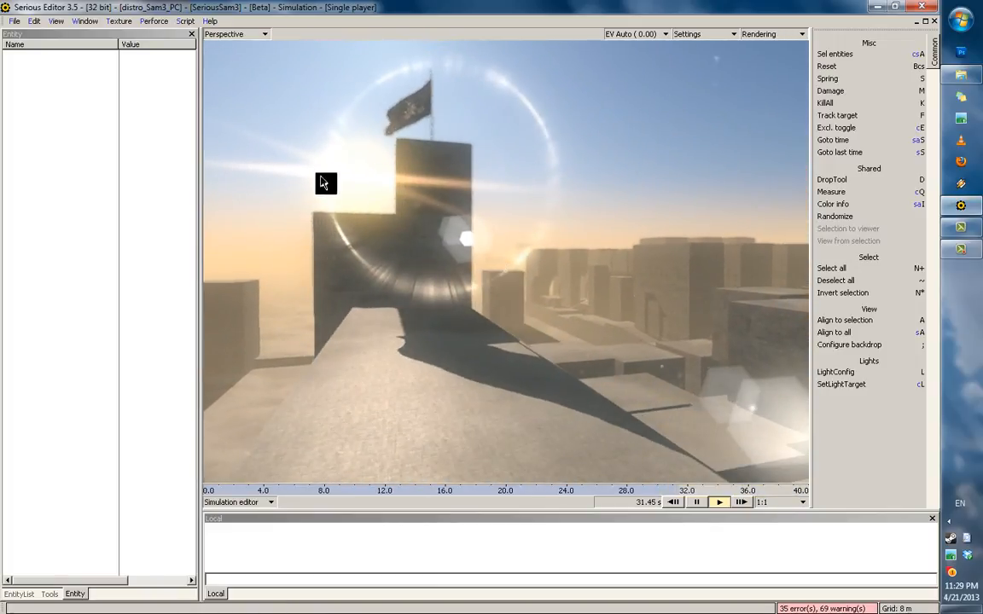
middle_drag(499, 212, 472, 321)
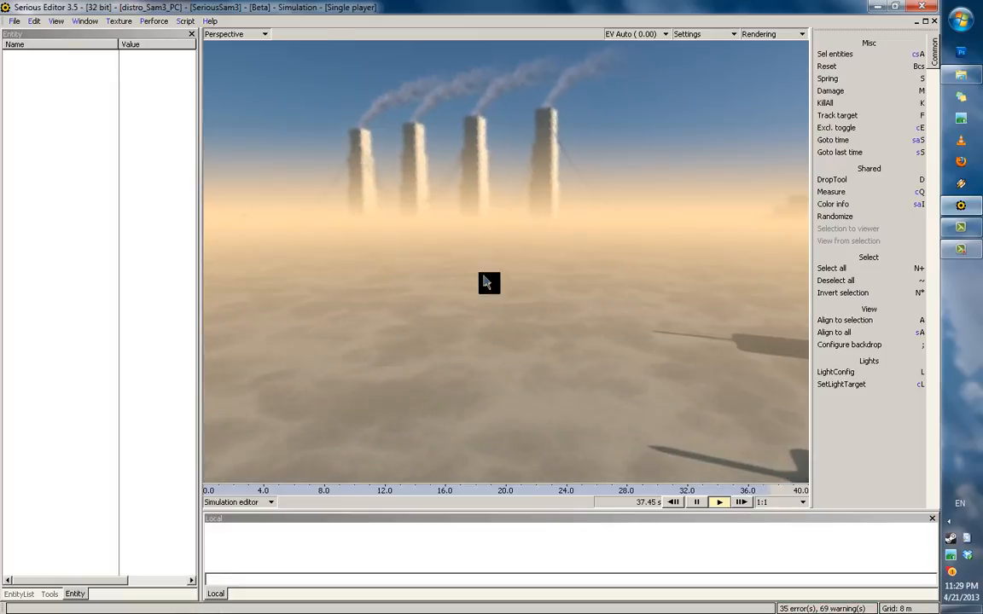
middle_drag(484, 282, 350, 327)
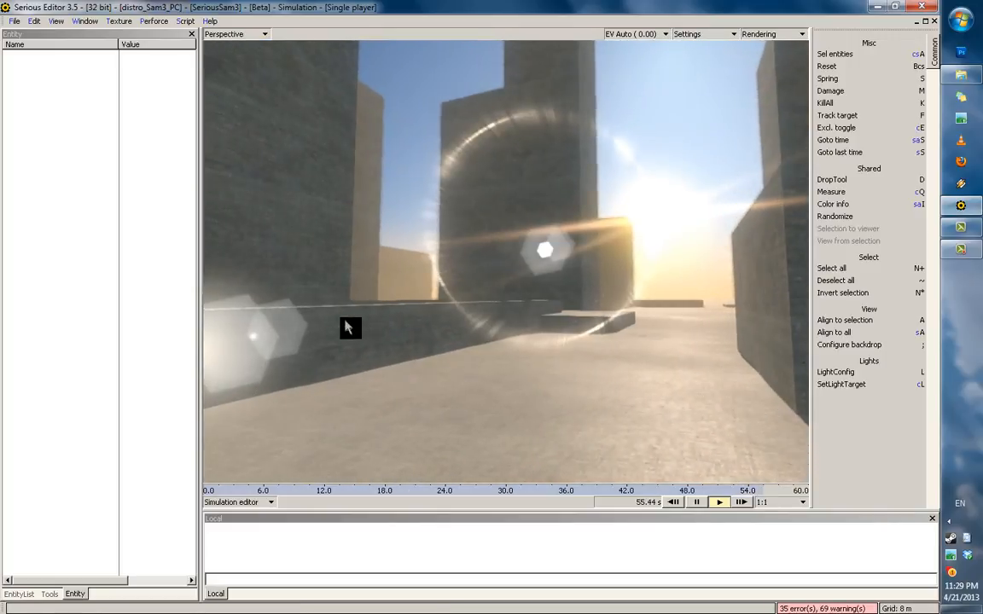
middle_drag(9, 330, 154, 318)
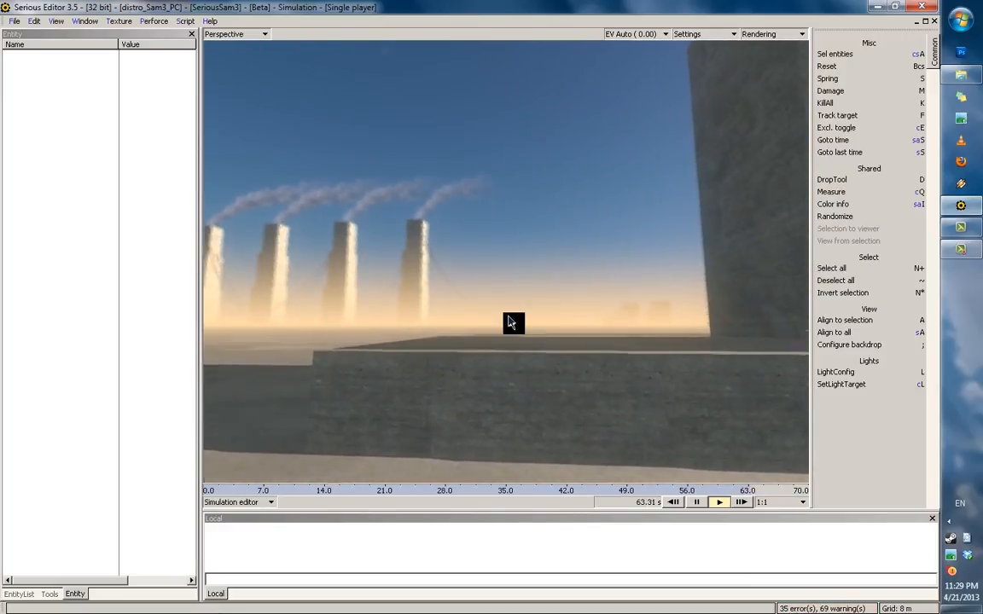
middle_drag(509, 322, 513, 353)
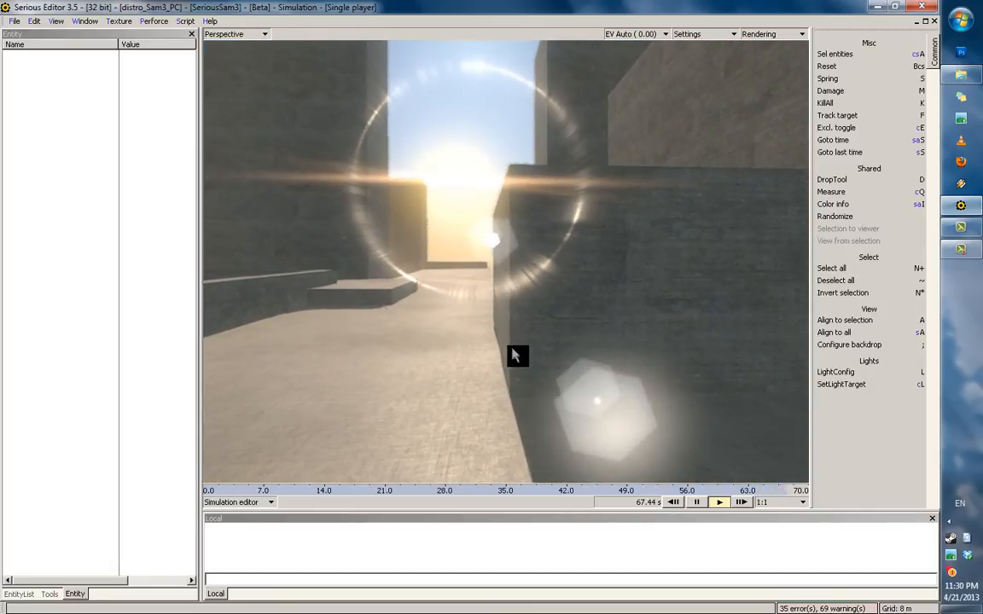